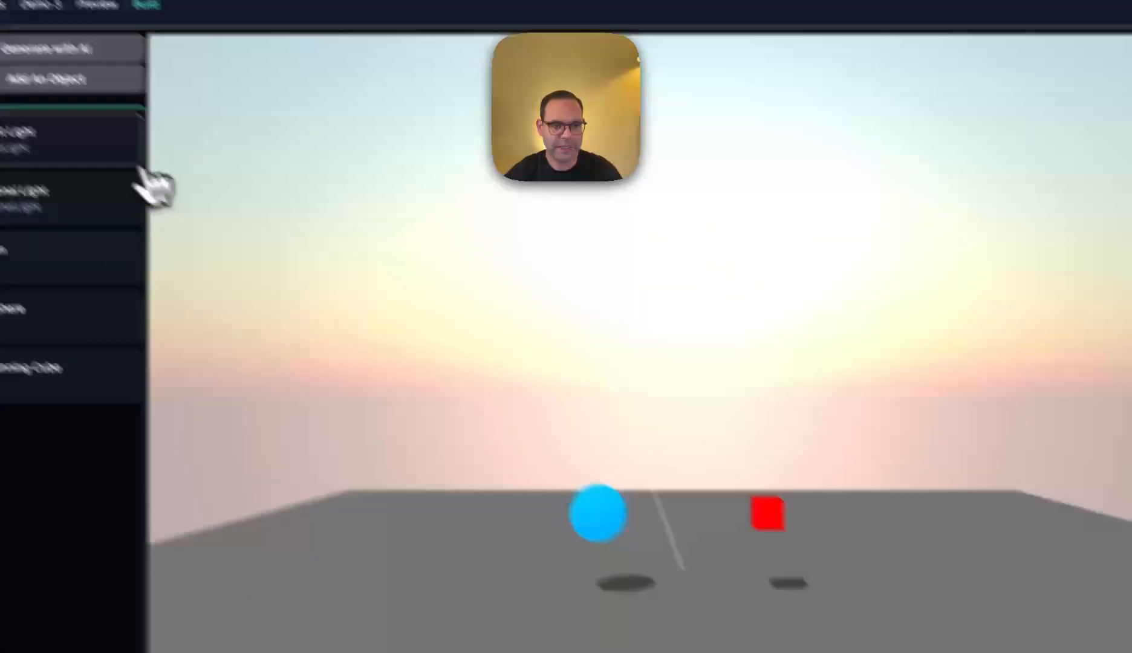
- Select the ambient light, the directional light and the Platform in turn to view their properties
click(156, 200)
click(147, 272)
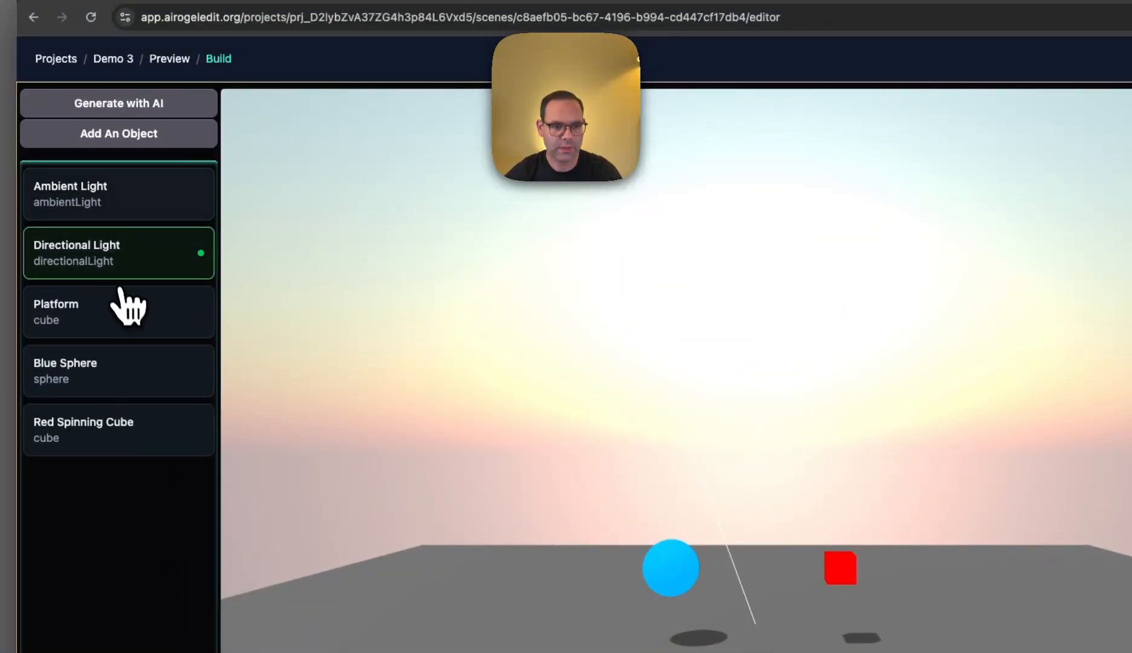
click(124, 309)
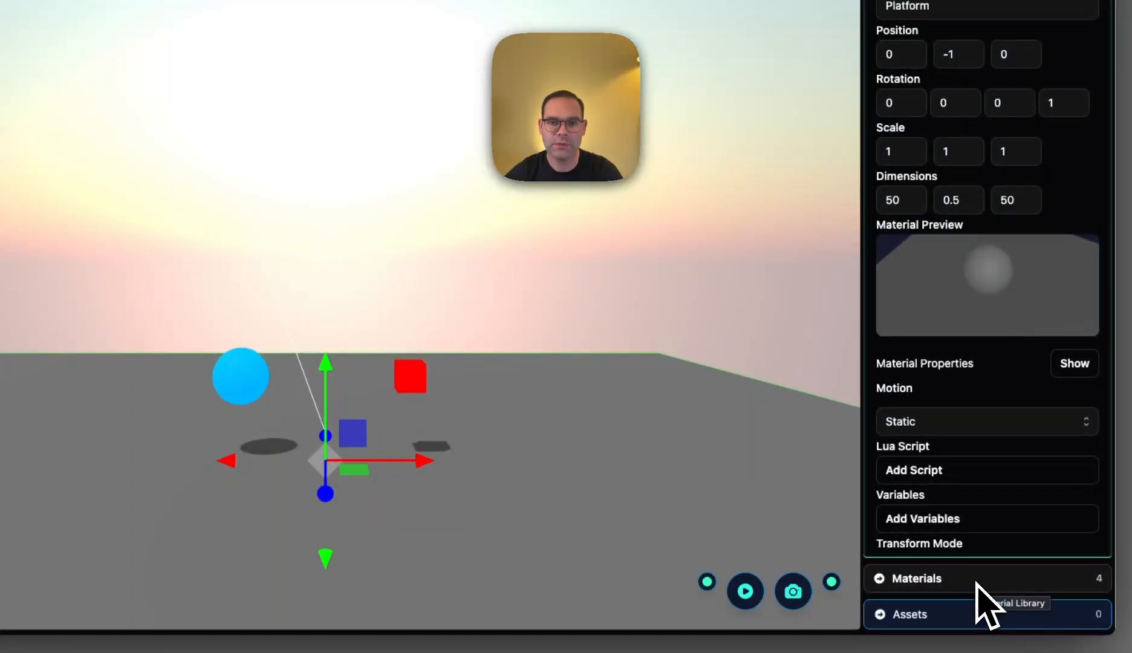
- Change the Red material's type to Lambert in the material library and save it
click(976, 583)
scroll(728, 417, down, 5)
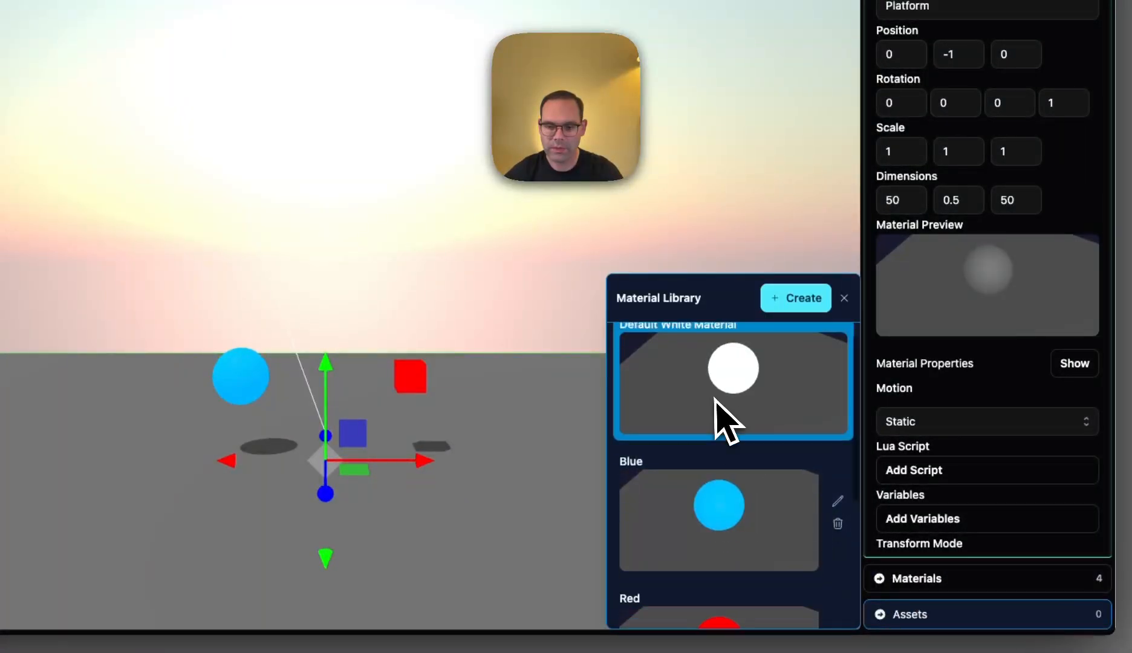
click(837, 412)
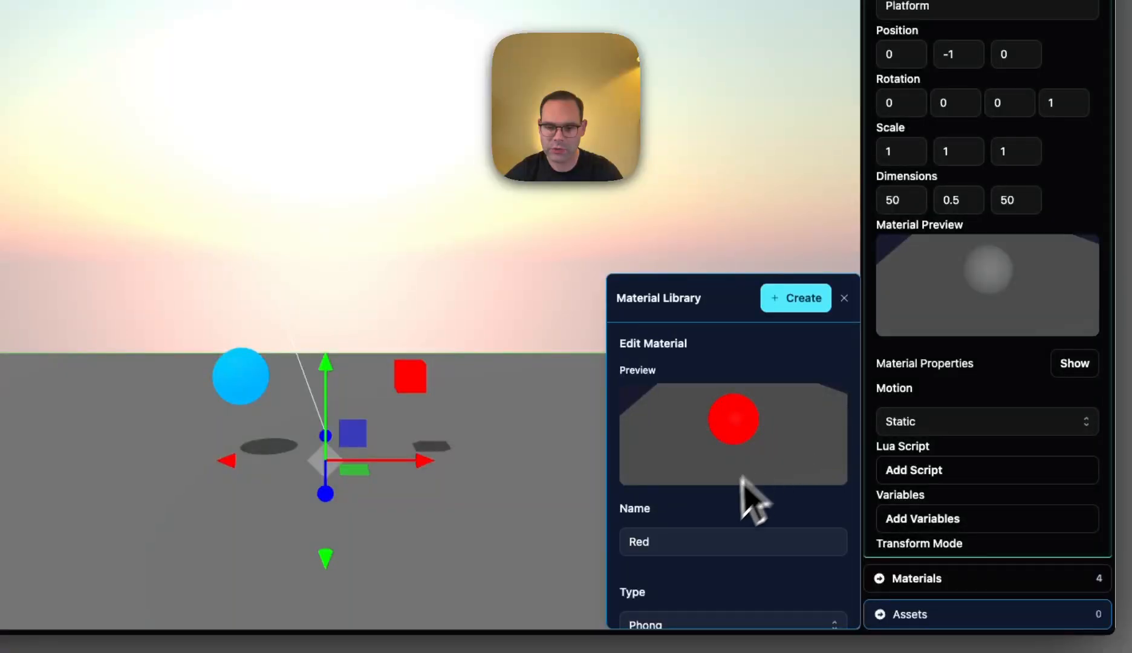
scroll(738, 508, down, 2)
scroll(713, 508, down, 1)
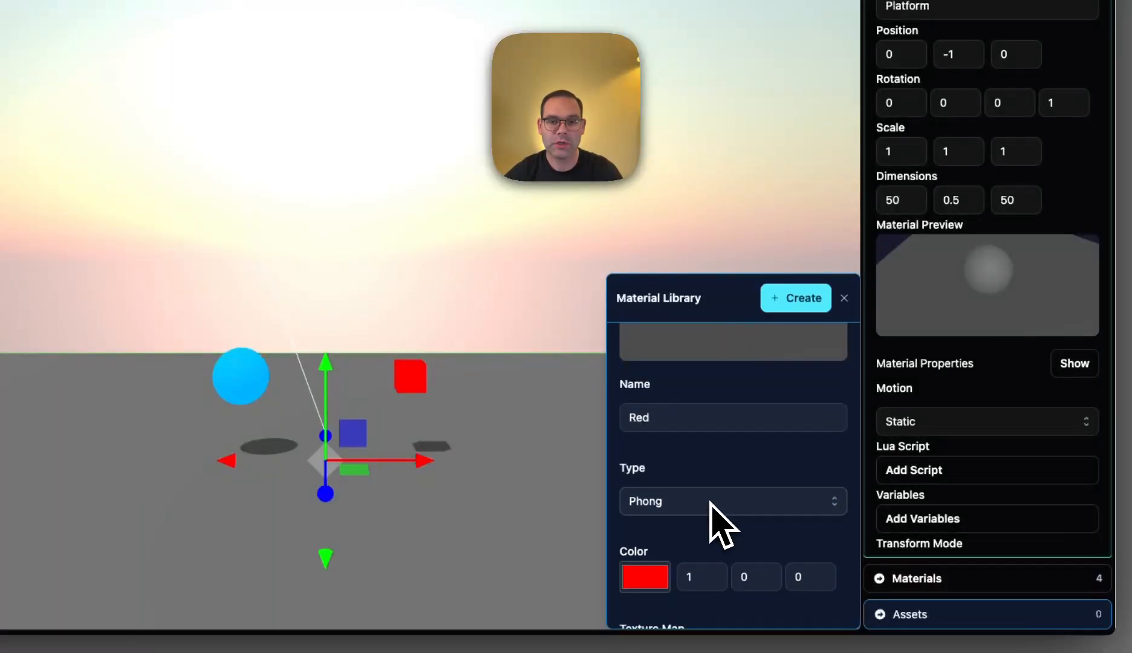
click(710, 503)
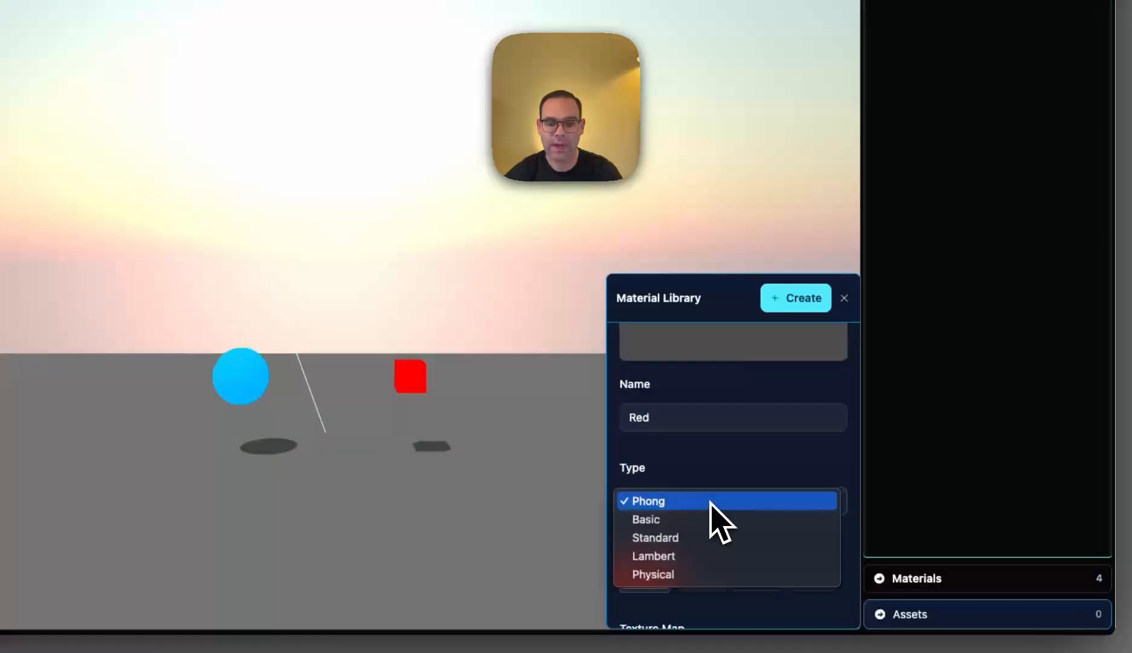
click(703, 555)
scroll(705, 586, down, 5)
click(670, 602)
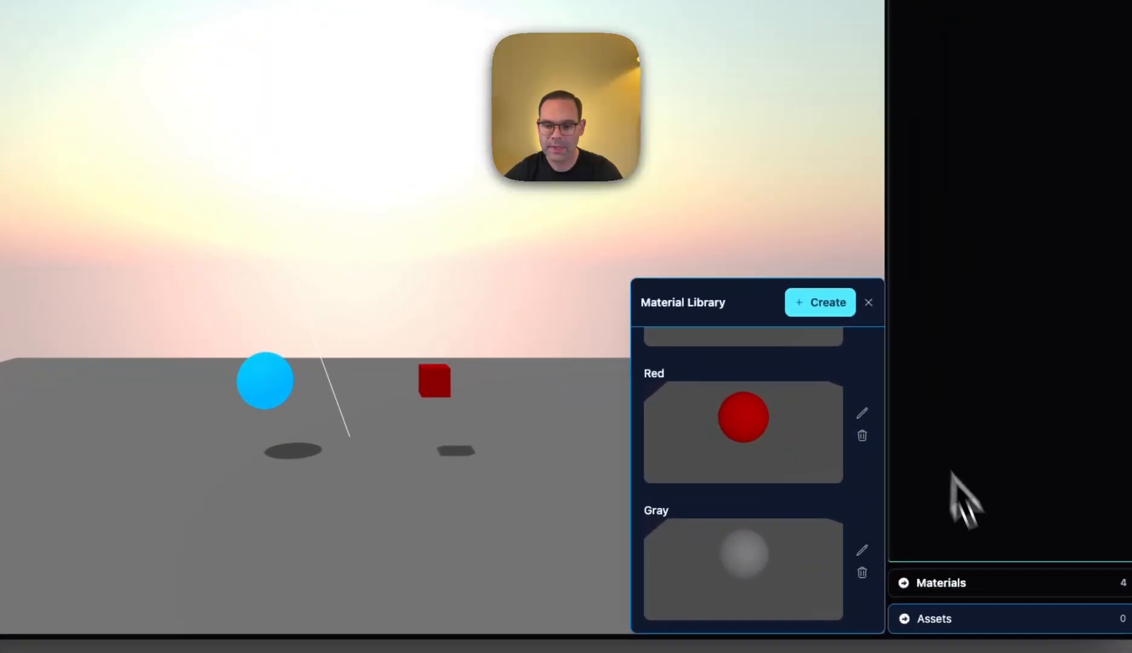
- Upload the image grass.png to the project's asset library
click(958, 621)
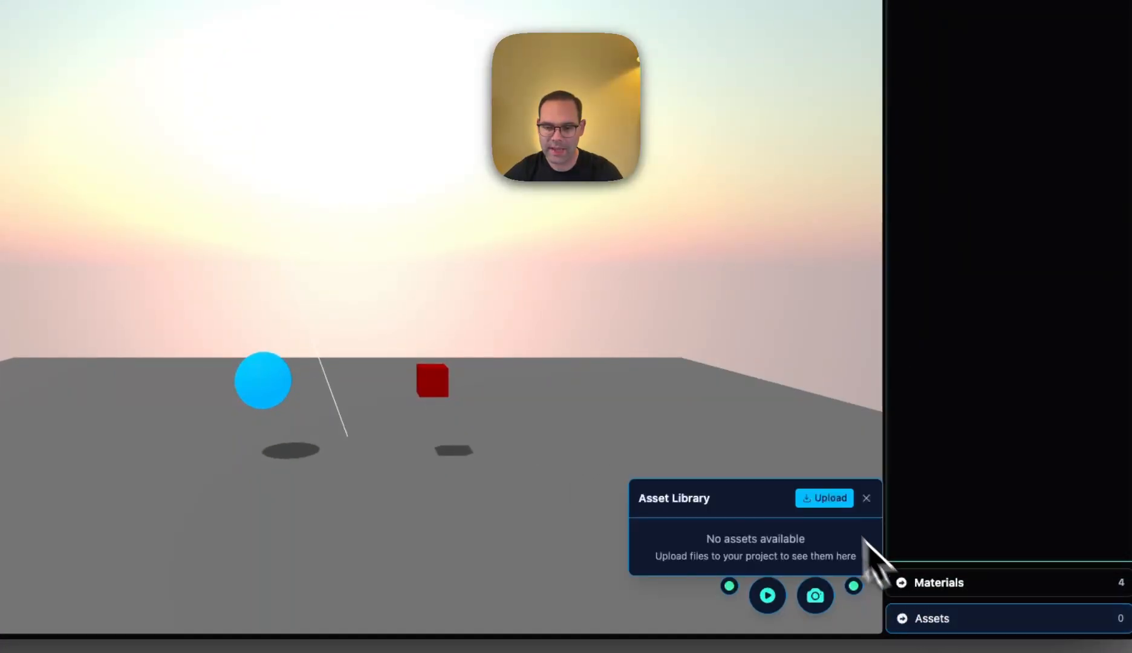
click(829, 499)
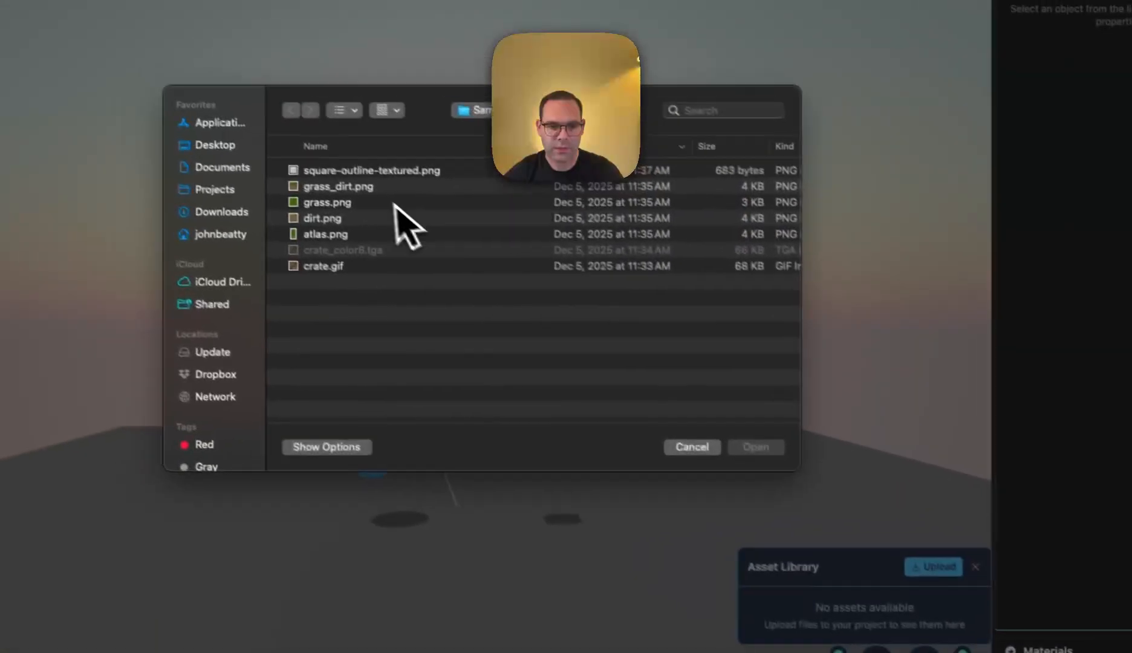
click(374, 188)
click(343, 203)
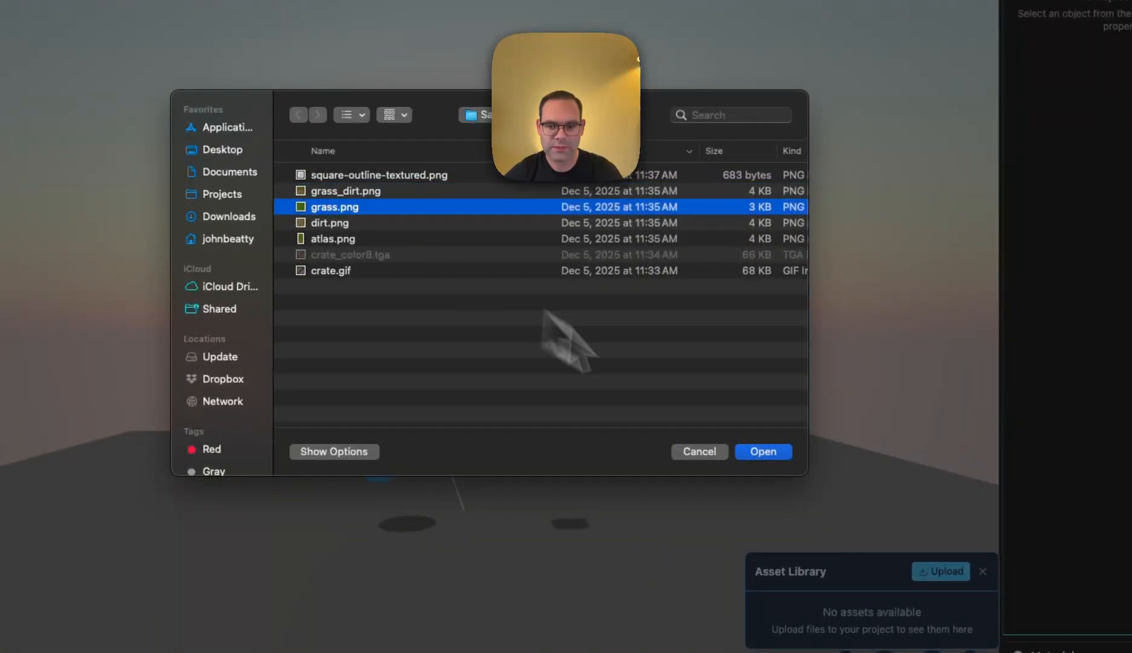
click(765, 453)
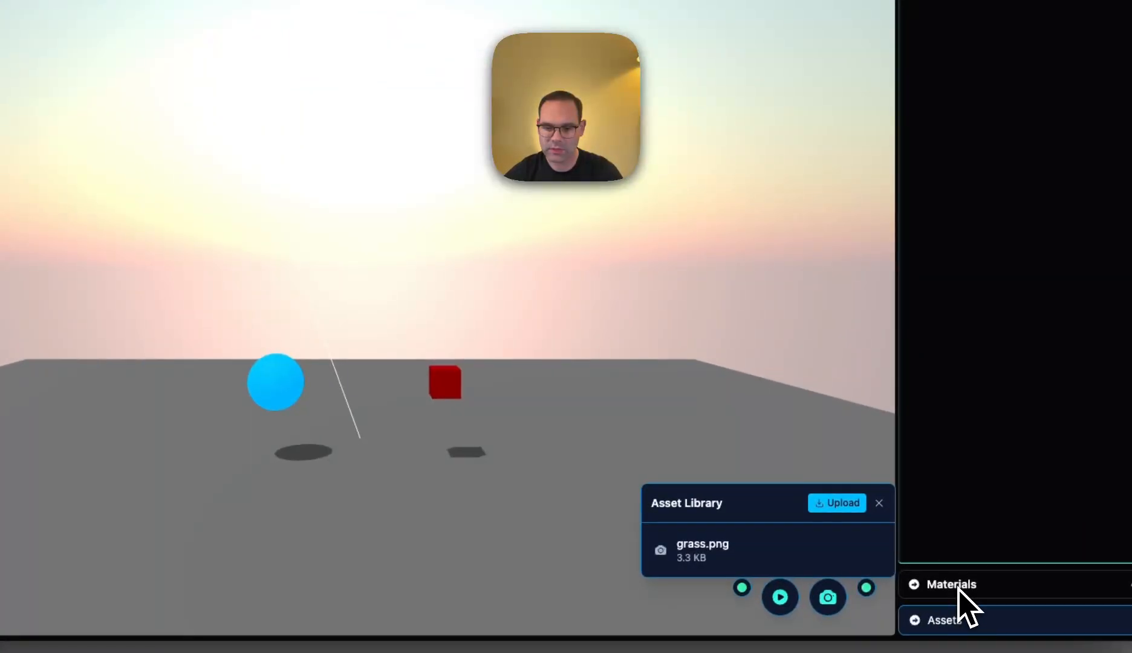
- Start a new material in the material library and name it Dirt
click(959, 585)
scroll(810, 417, down, 4)
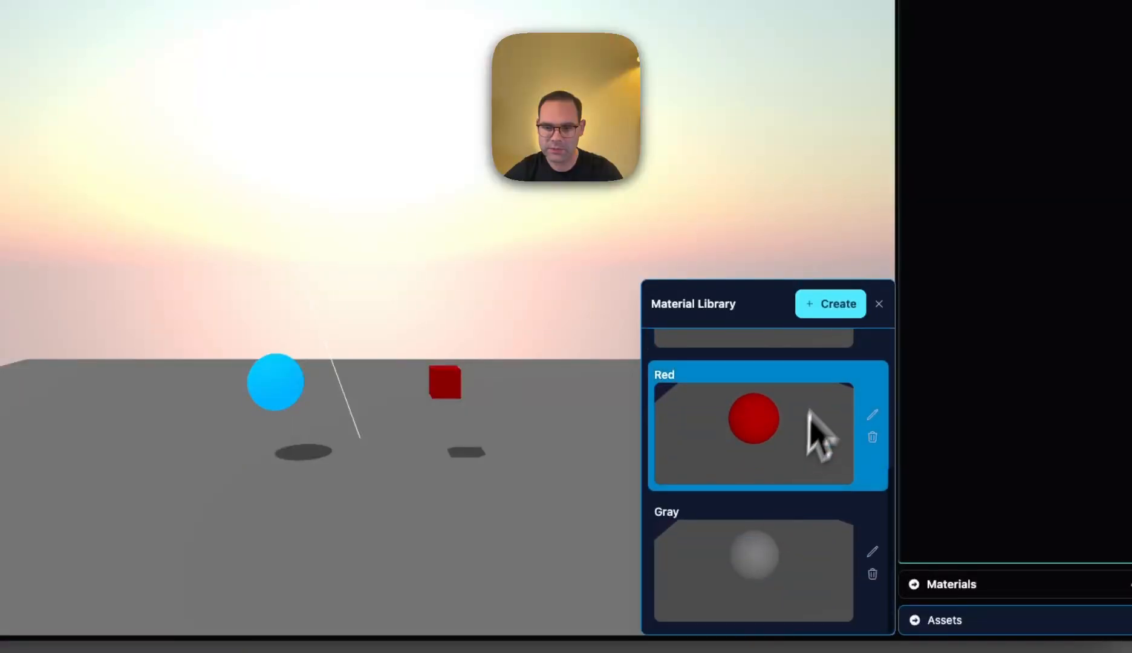
click(826, 306)
scroll(738, 399, up, 1)
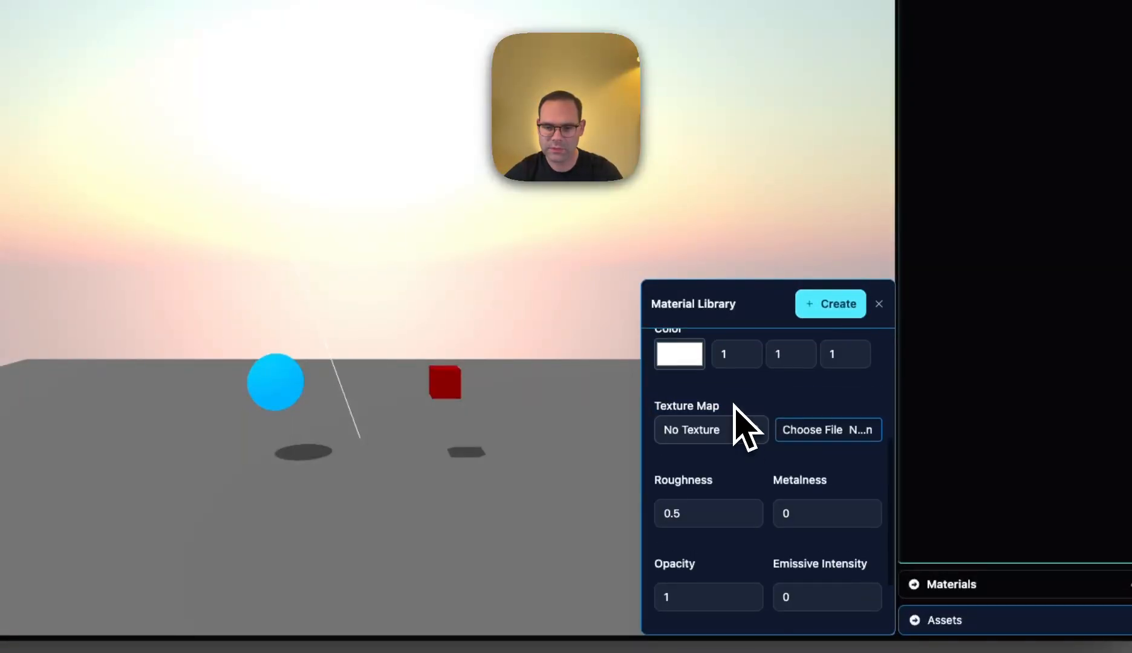
scroll(741, 426, up, 4)
click(712, 414)
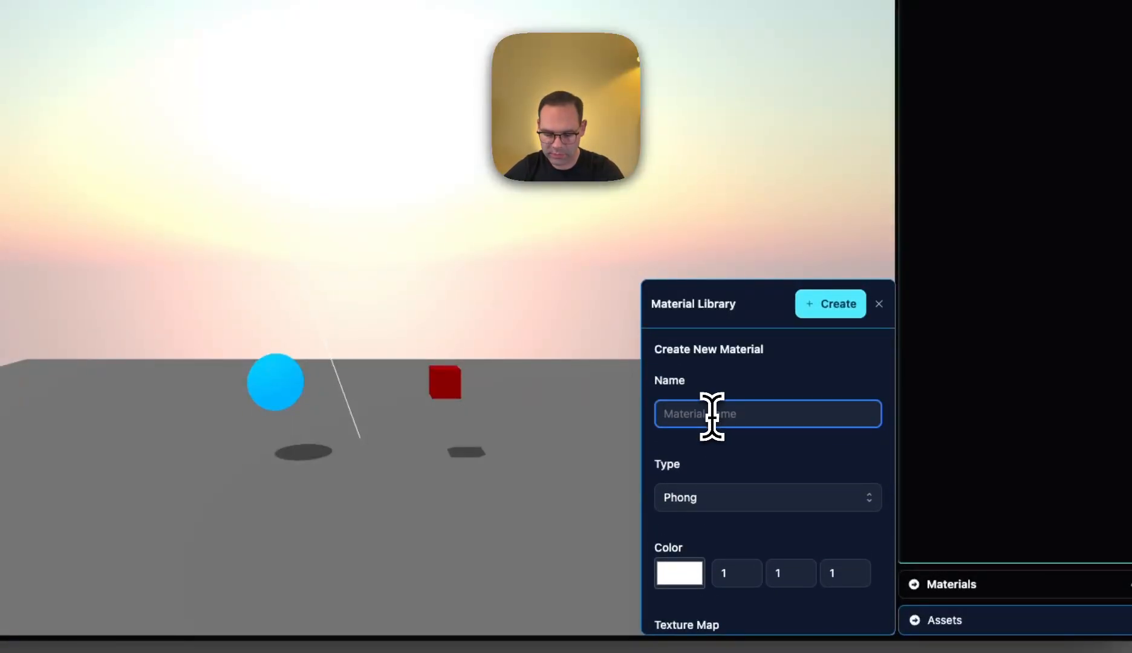
text(Diff)
- Choose the file dirt.png as the new material's texture map and create the material
scroll(735, 459, down, 4)
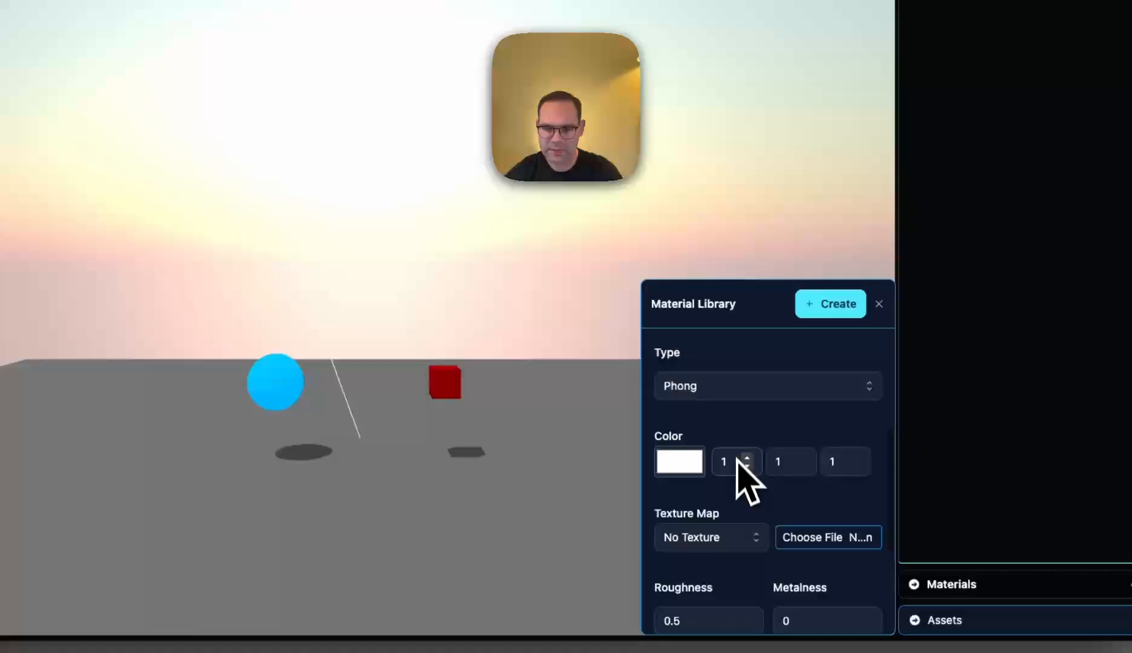
click(734, 532)
click(808, 544)
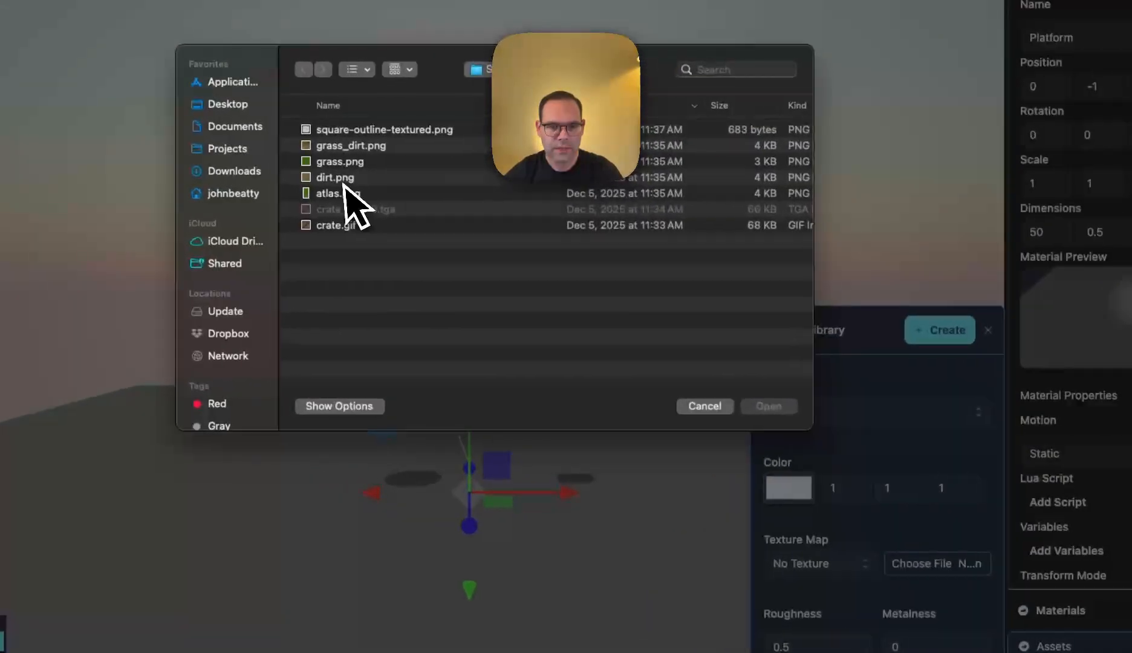
click(240, 152)
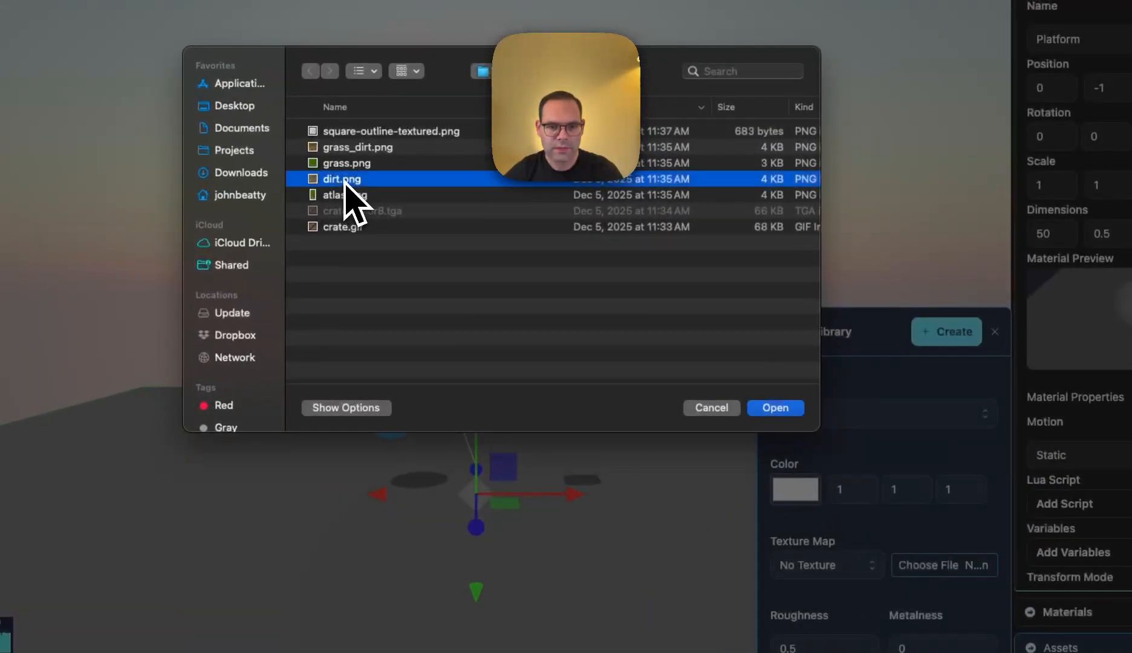
click(772, 405)
scroll(890, 586, down, 3)
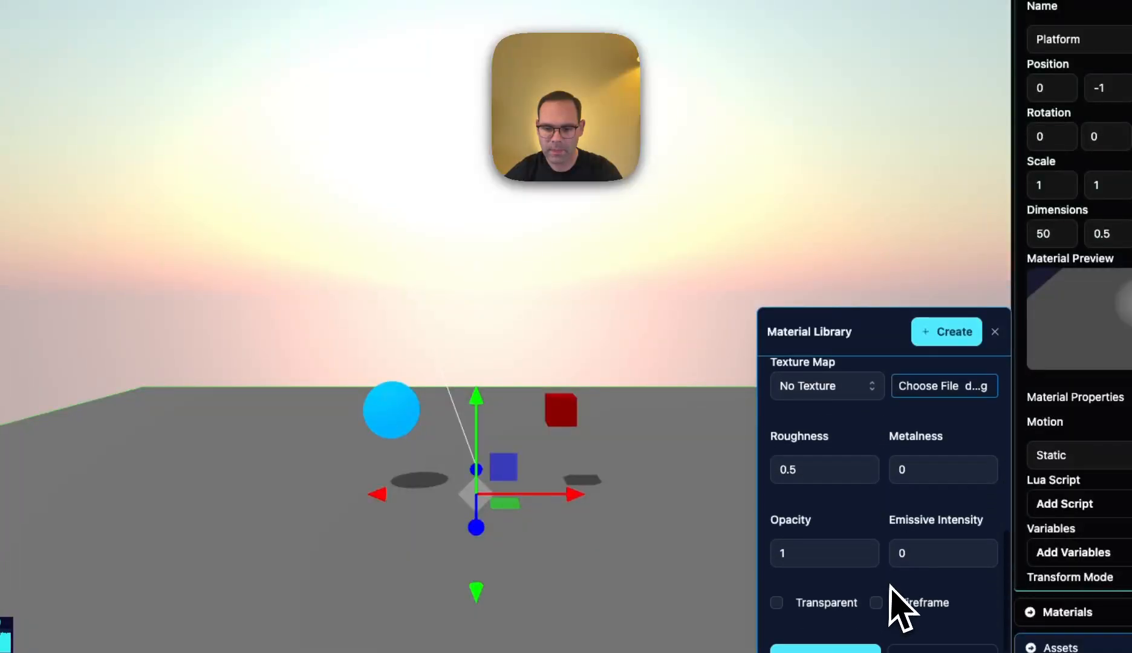
click(827, 648)
- Check the Dirt material's preview in the library and reload the editor page
scroll(855, 593, down, 2)
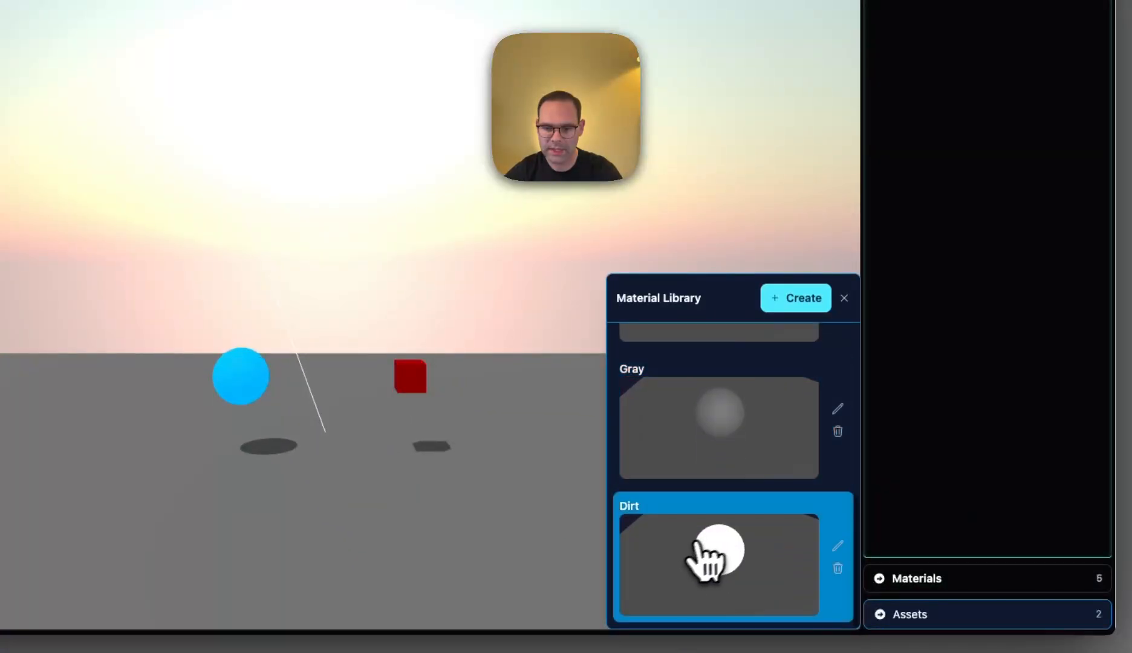
scroll(689, 558, up, 1)
scroll(689, 558, down, 1)
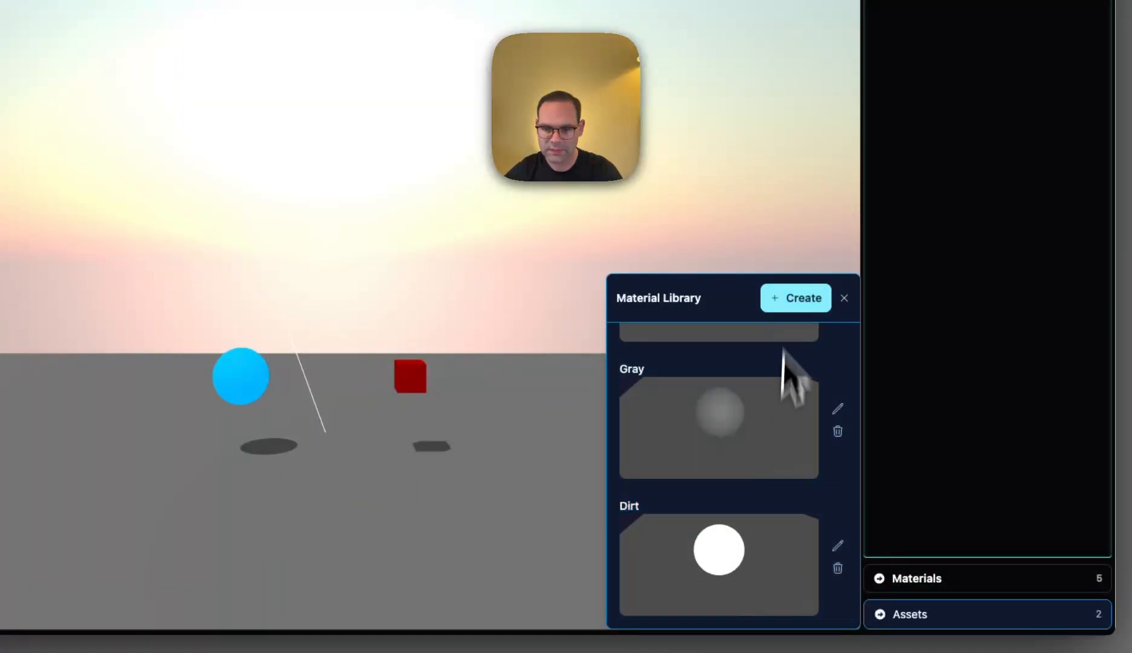
click(844, 298)
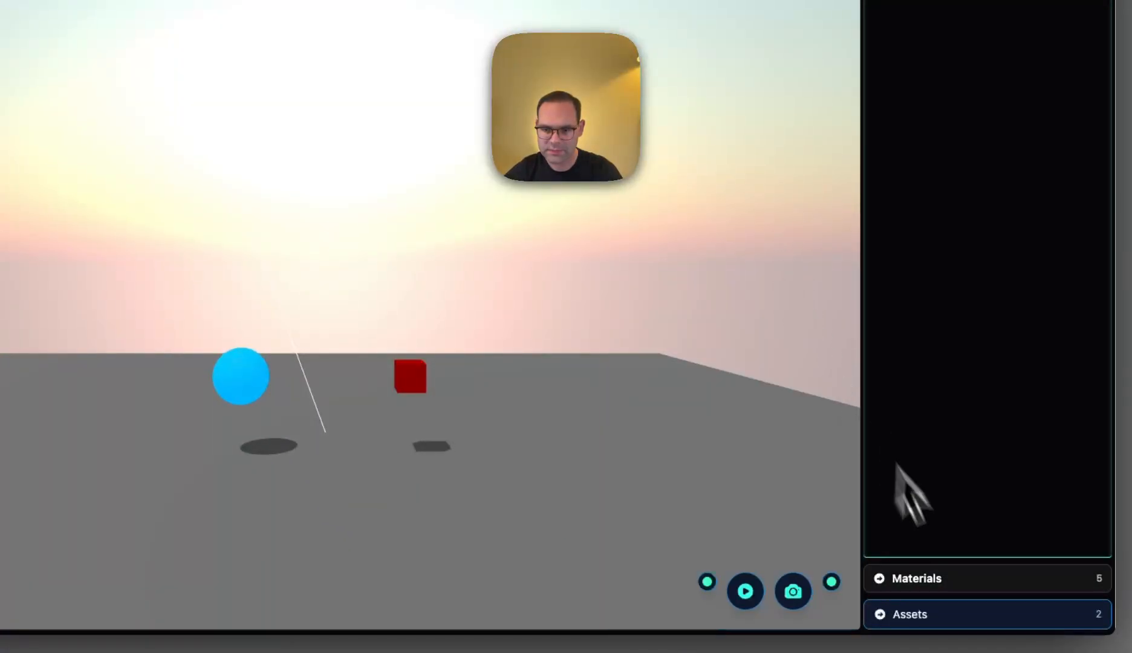
click(938, 584)
scroll(720, 577, down, 3)
key(super+r)
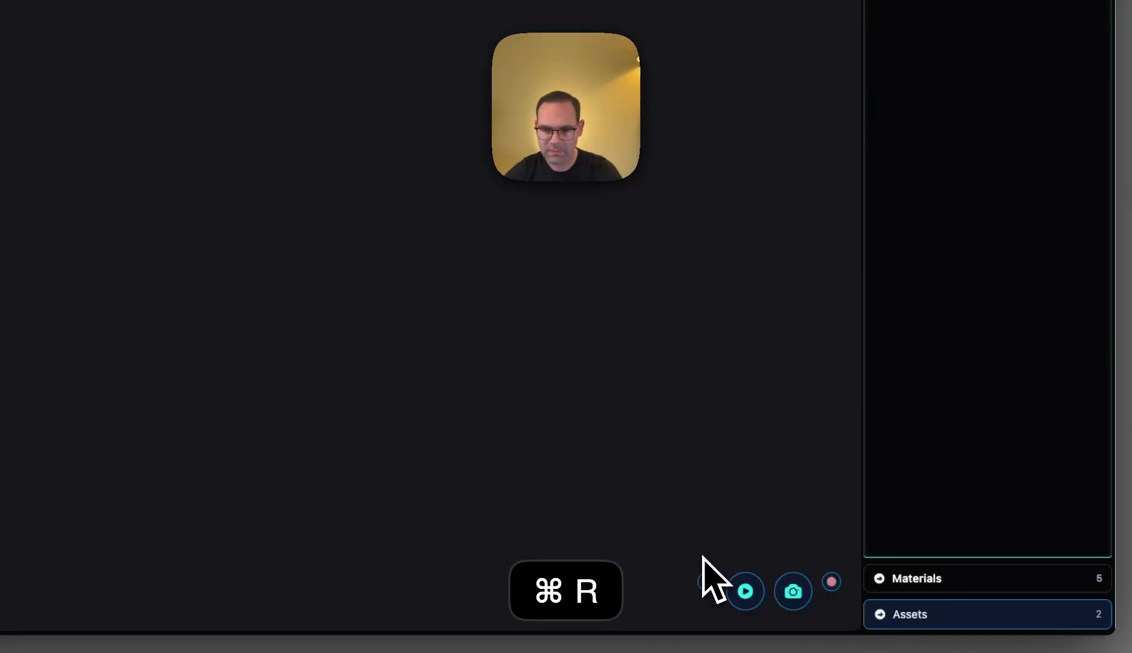
- Edit the Dirt material to use dirt.png as its texture map and save it
click(928, 581)
scroll(725, 569, down, 4)
click(722, 559)
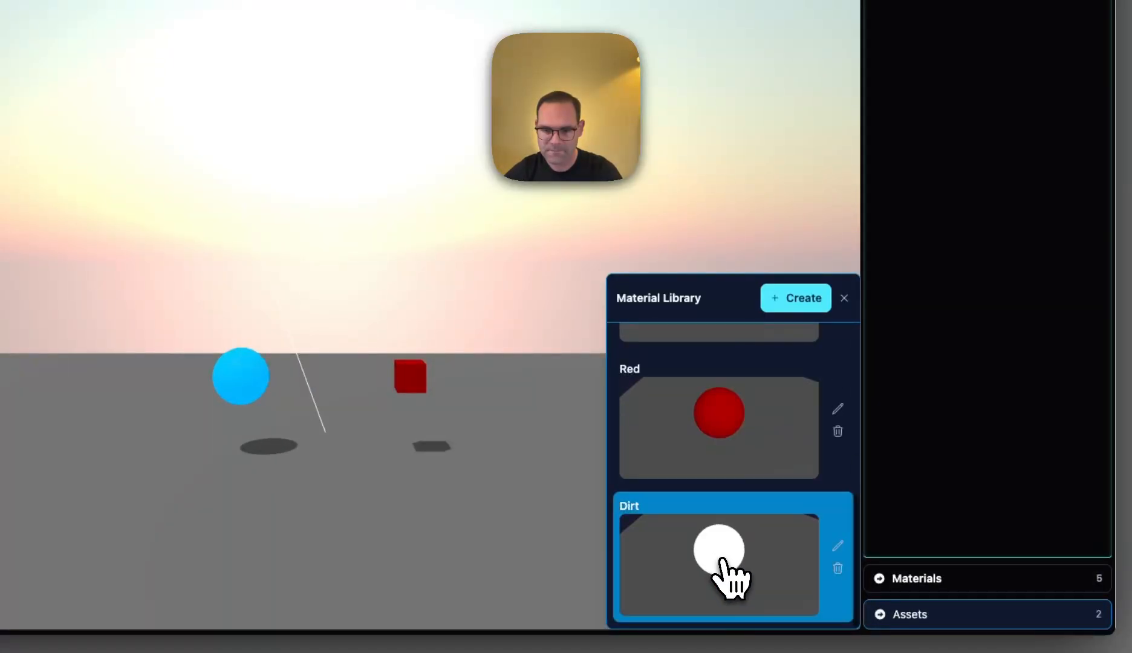
click(837, 547)
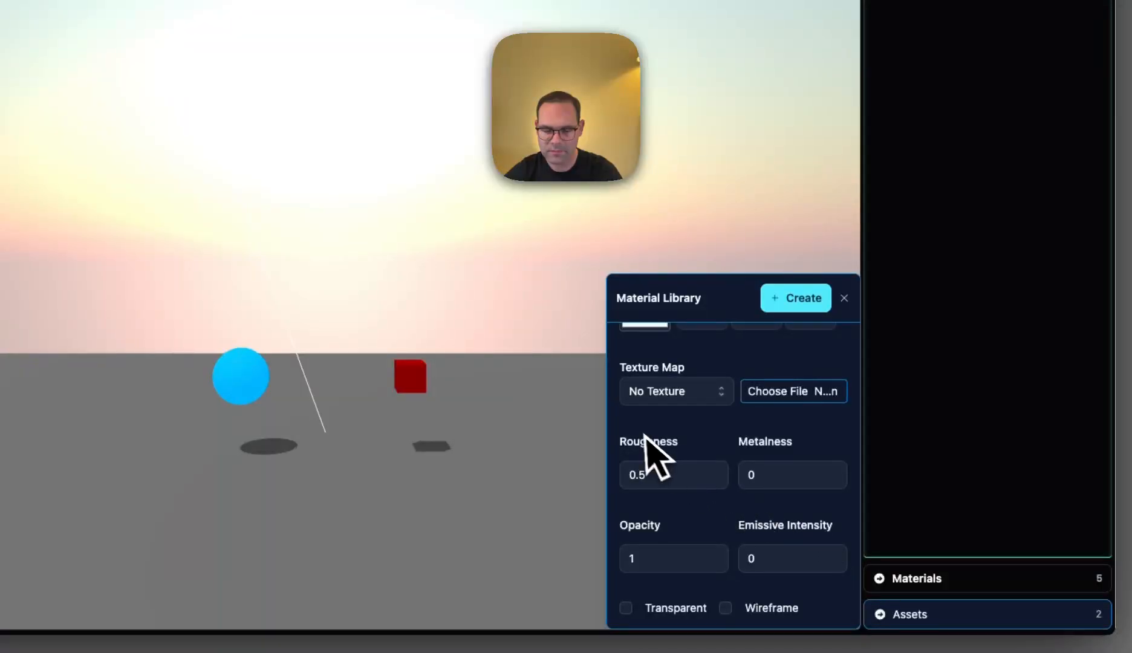
scroll(683, 472, down, 2)
scroll(702, 433, up, 2)
click(680, 382)
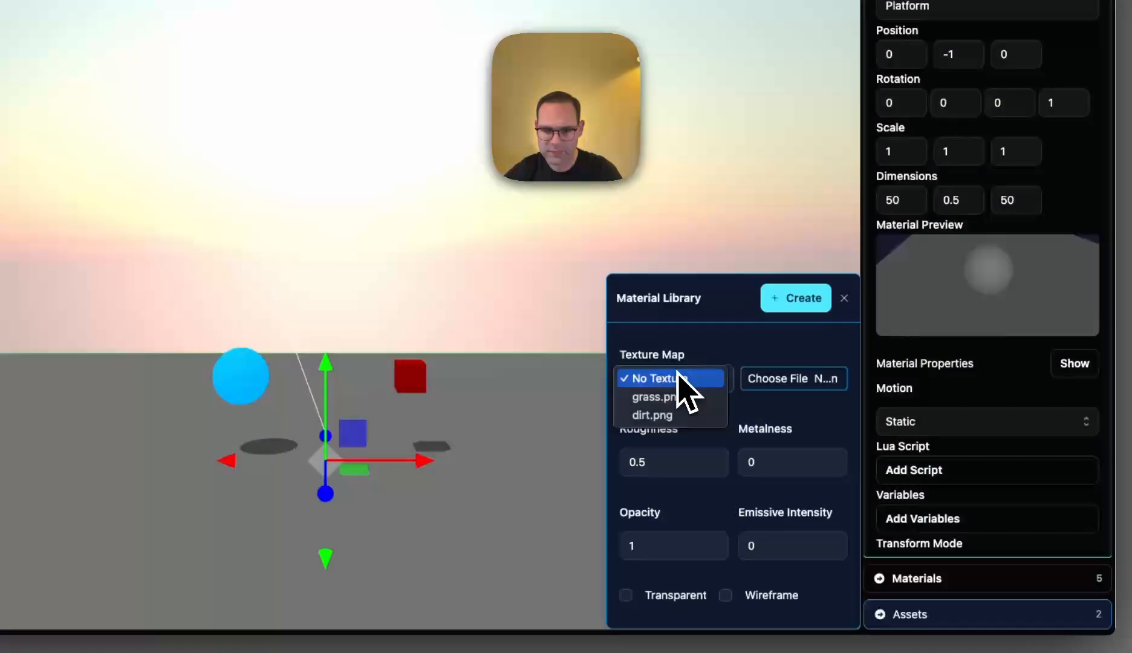
click(665, 416)
scroll(758, 468, up, 3)
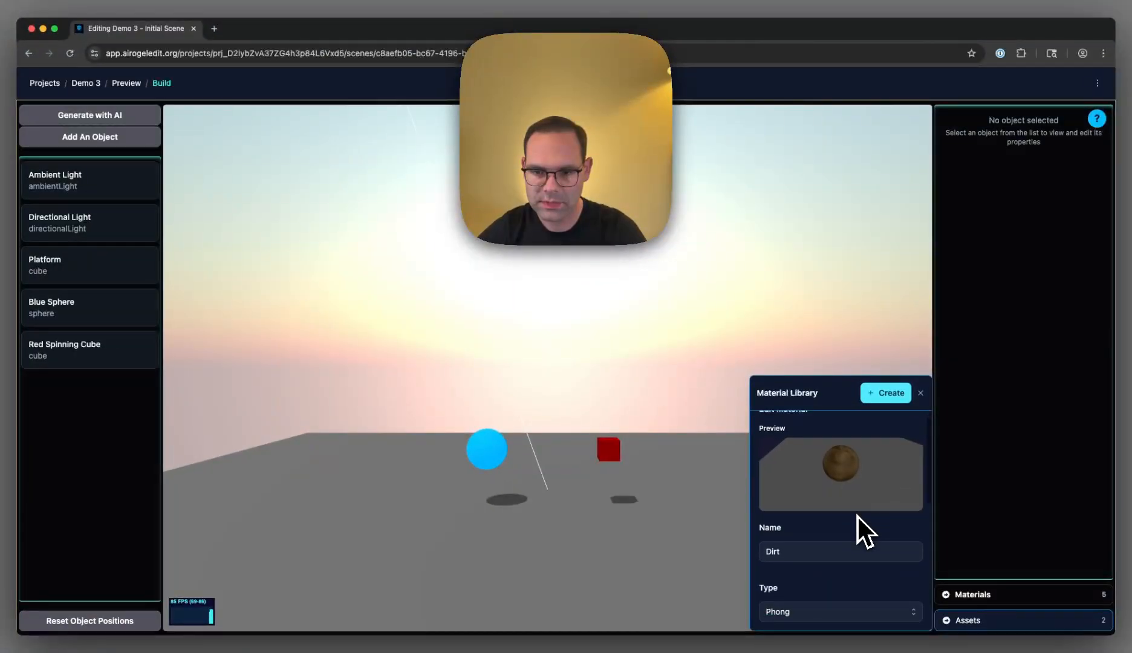
scroll(846, 544, down, 5)
click(815, 612)
- Apply the Dirt material to the blue sphere
scroll(832, 563, down, 1)
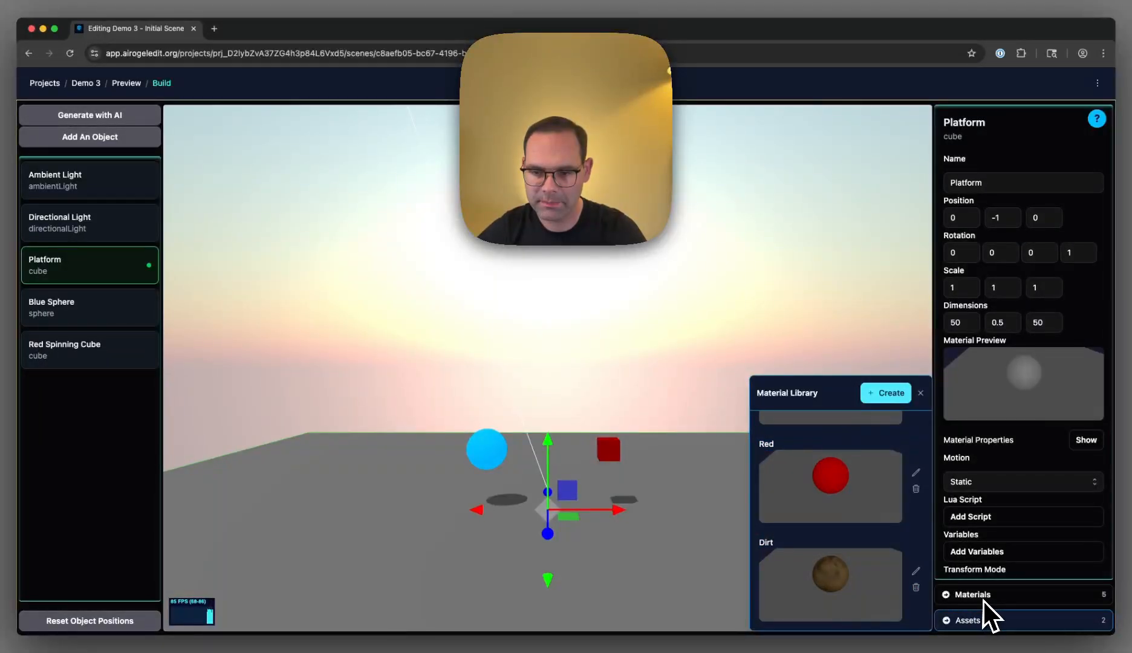
scroll(863, 459, up, 4)
scroll(872, 501, down, 4)
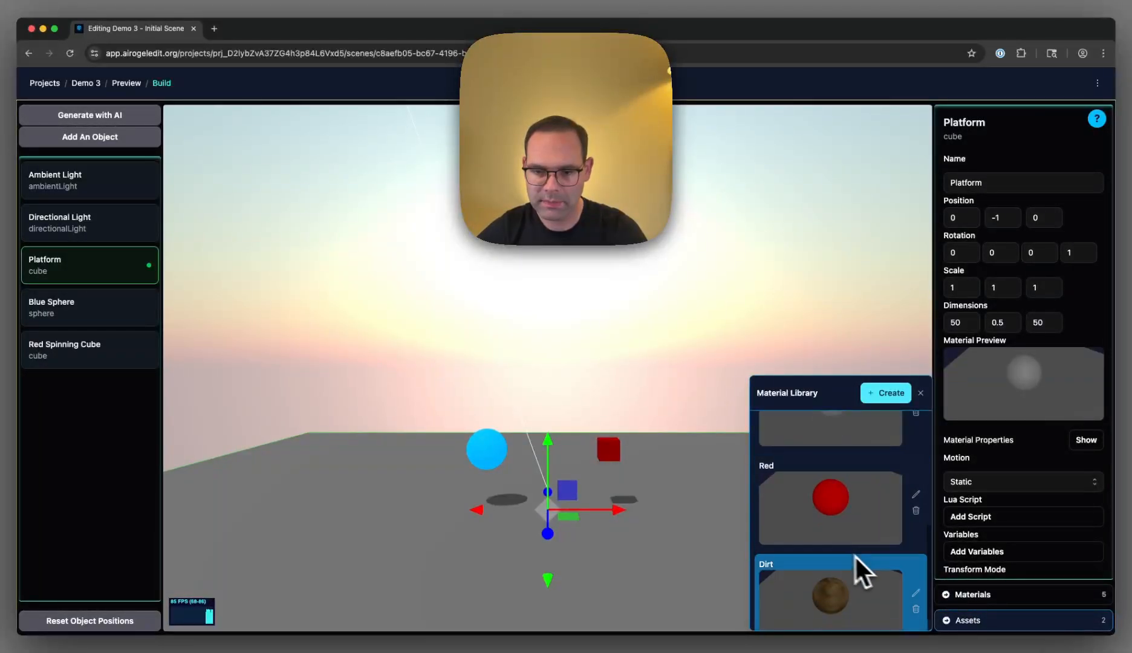
click(491, 453)
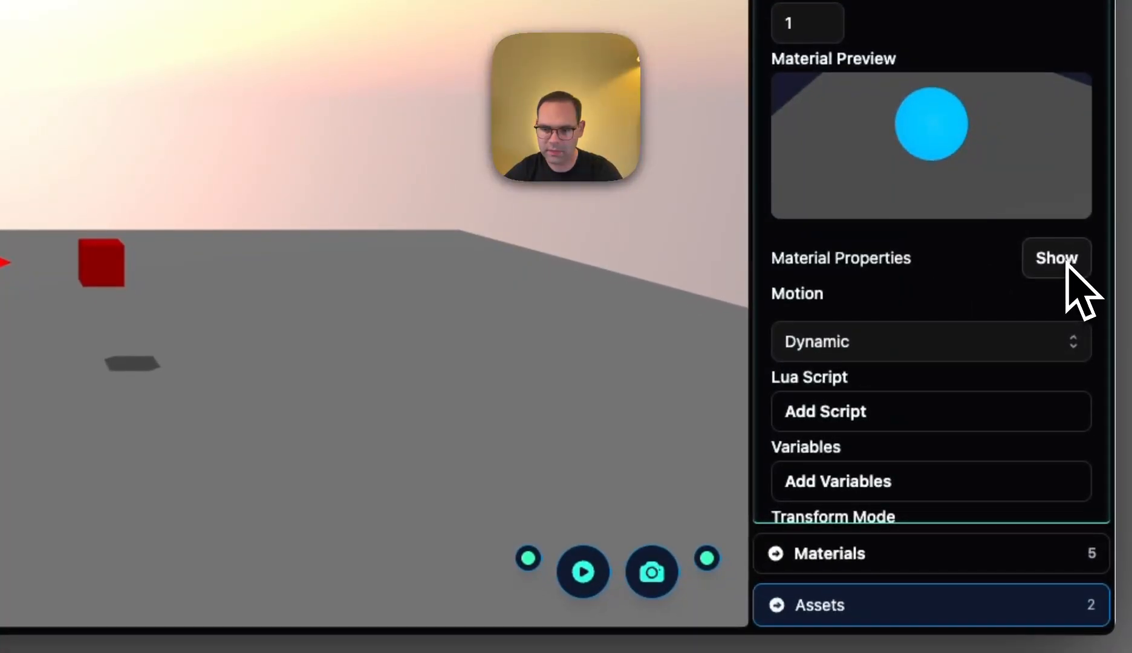
click(1057, 258)
scroll(565, 544, down, 5)
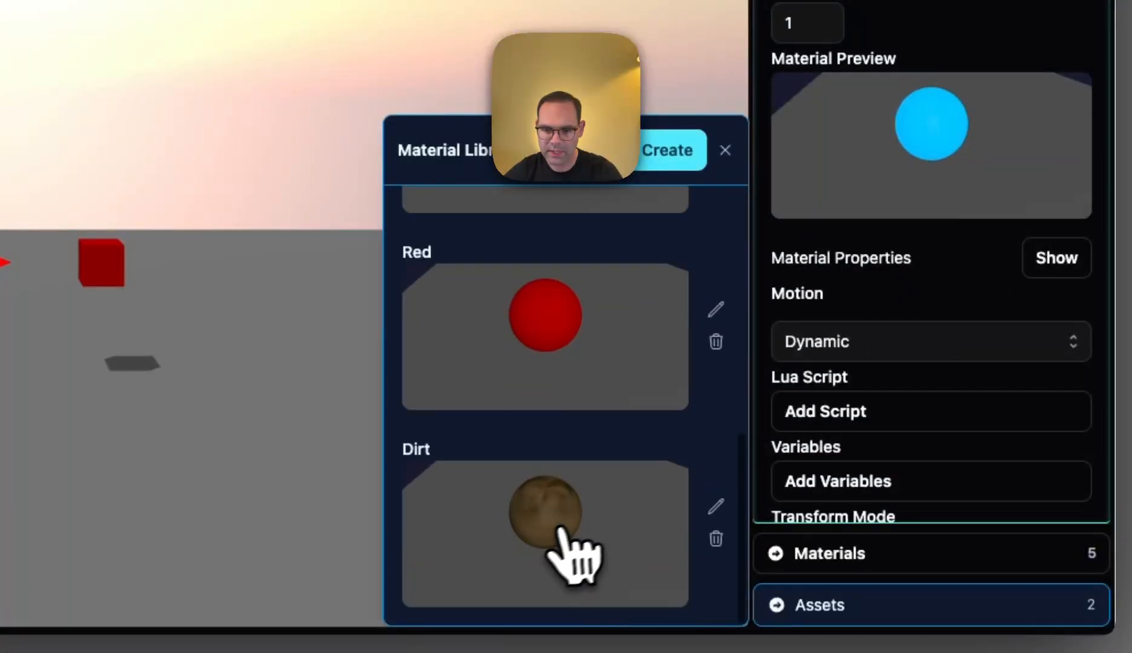
click(561, 529)
- Leave the sphere and add a cylinder to the scene
click(174, 433)
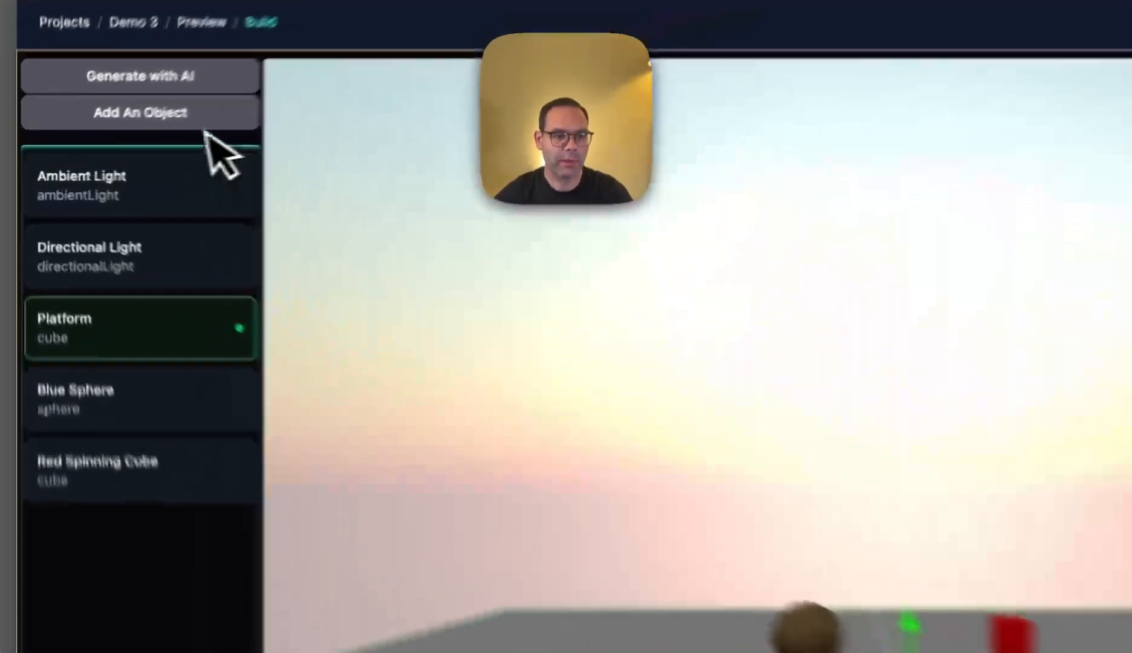
click(125, 144)
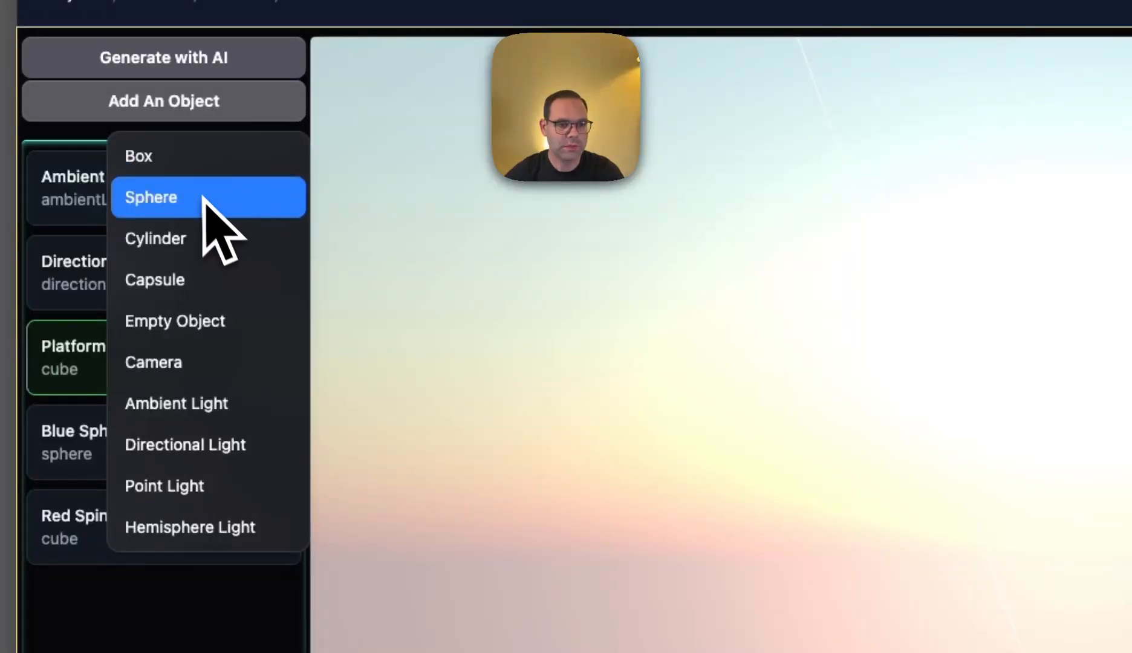
click(185, 237)
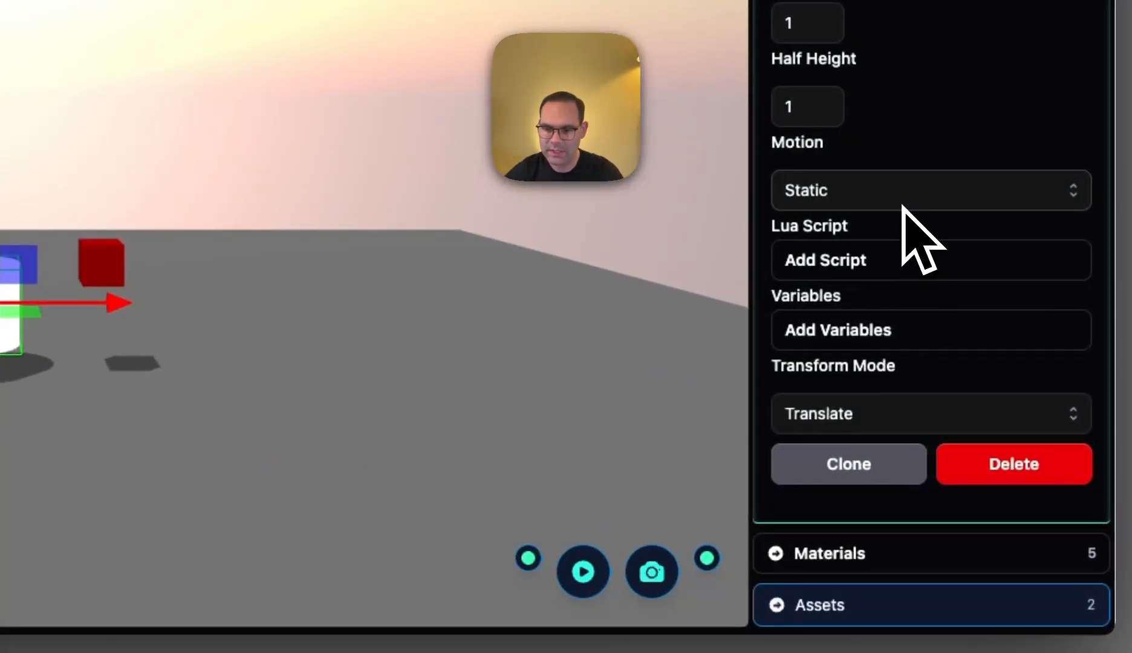
- Apply the Red material from the library to the new cylinder
click(883, 544)
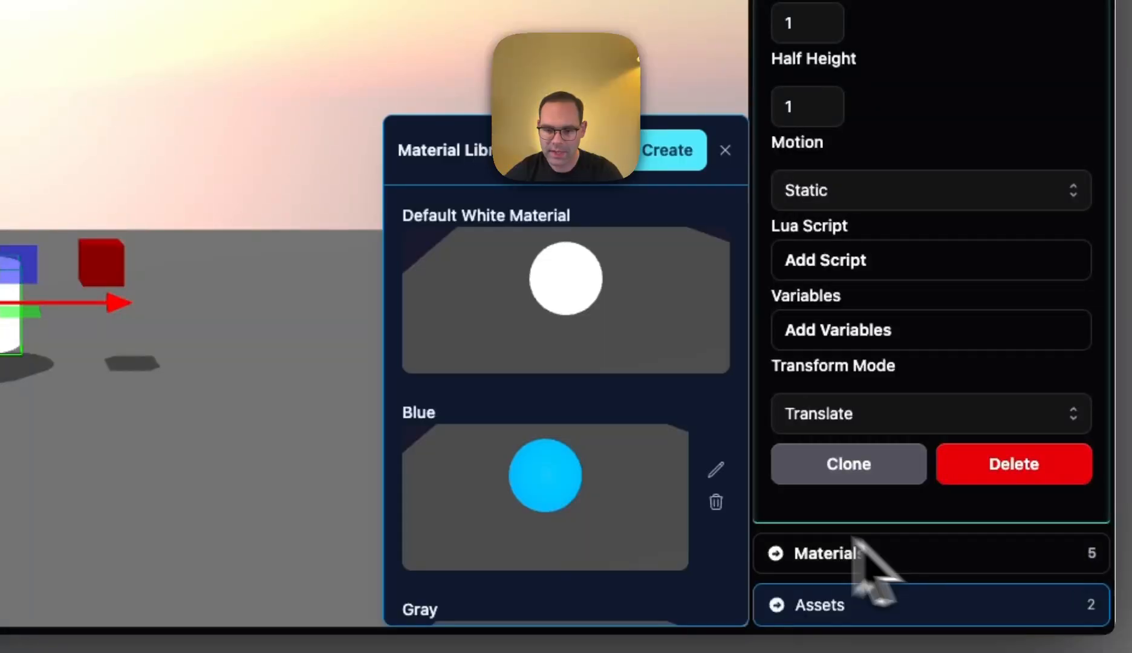
scroll(545, 496, down, 5)
click(566, 368)
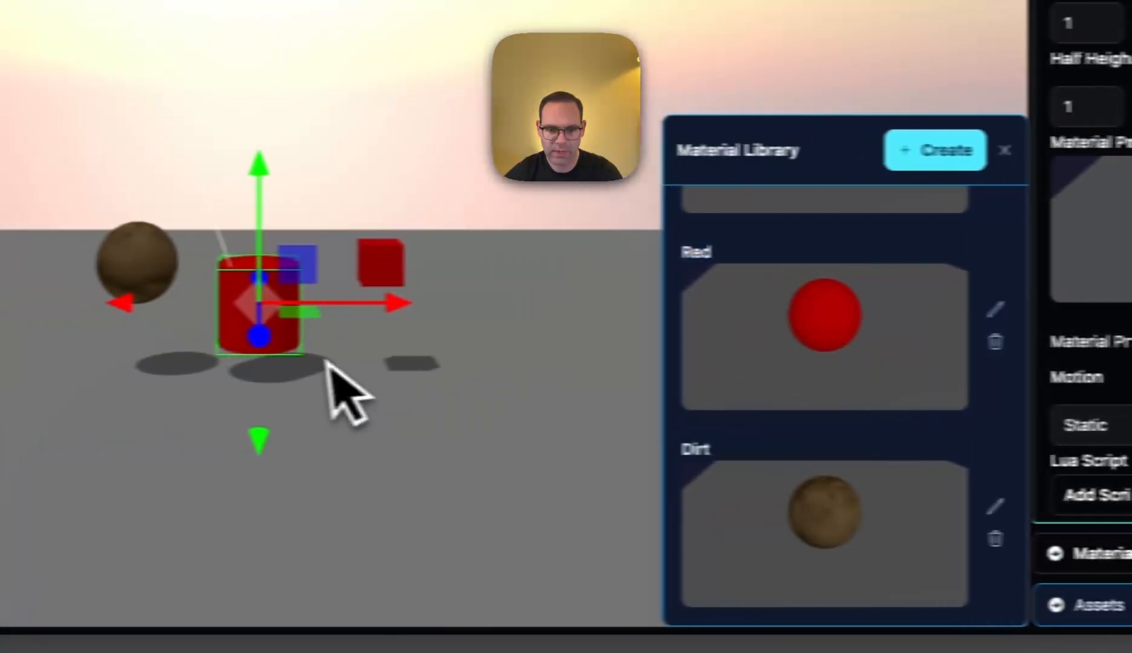
- Move the red cylinder along the horizontal red axis to the far side of the red cube
click(3, 460)
click(354, 324)
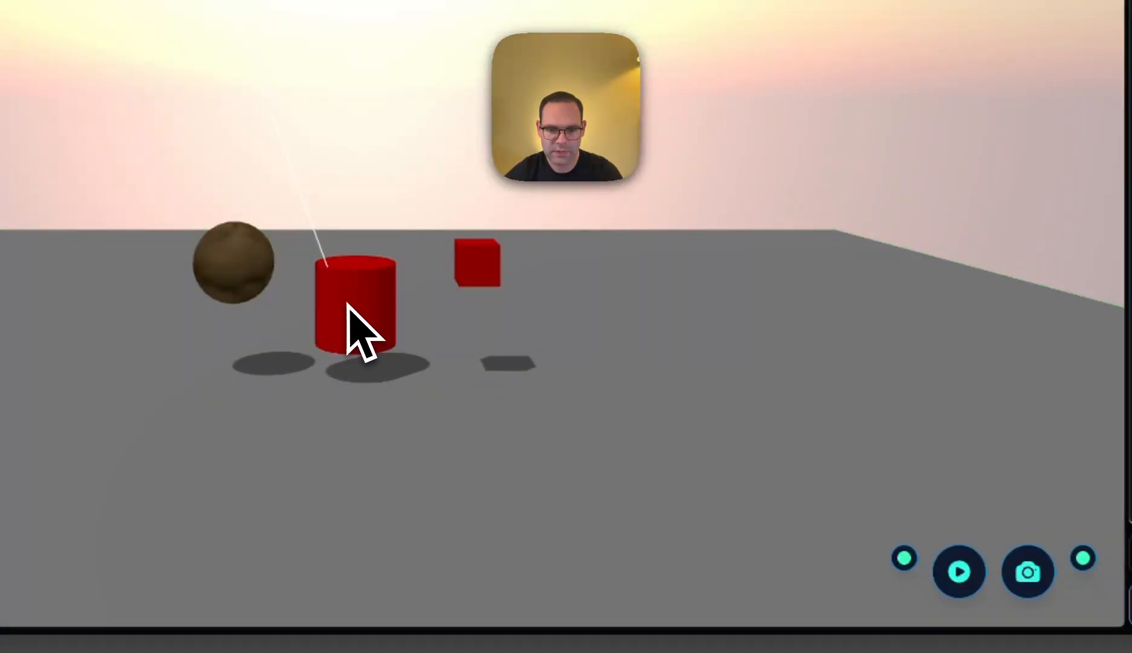
drag(492, 320, 772, 358)
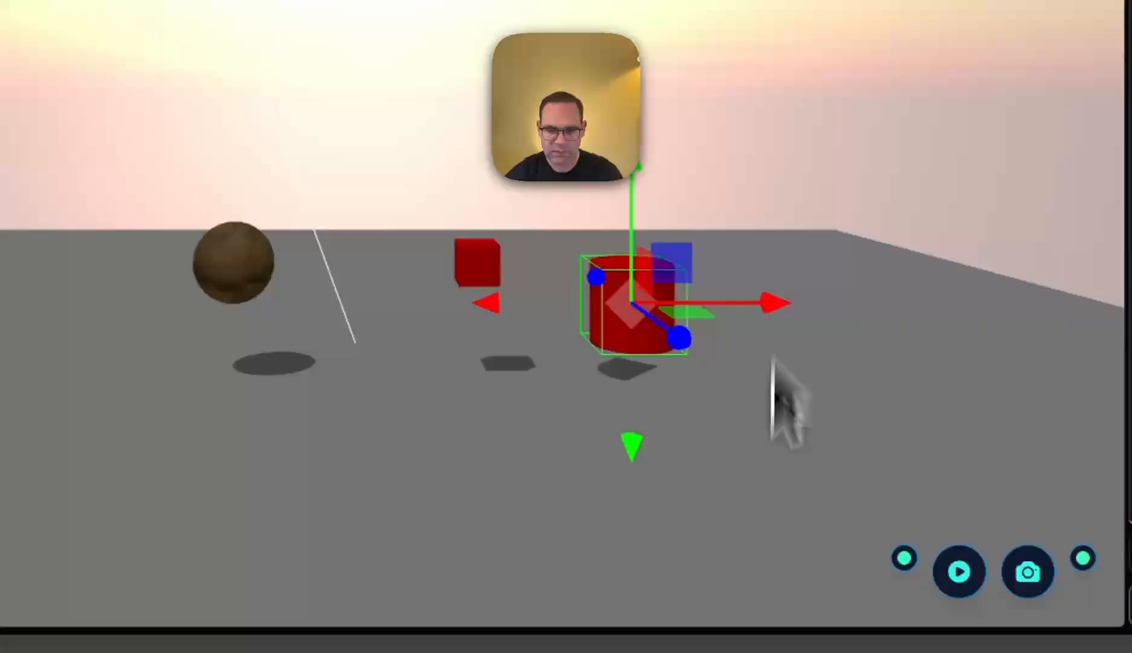
click(766, 482)
- Add a capsule to the scene and apply the Dirt material from the library to it
click(176, 152)
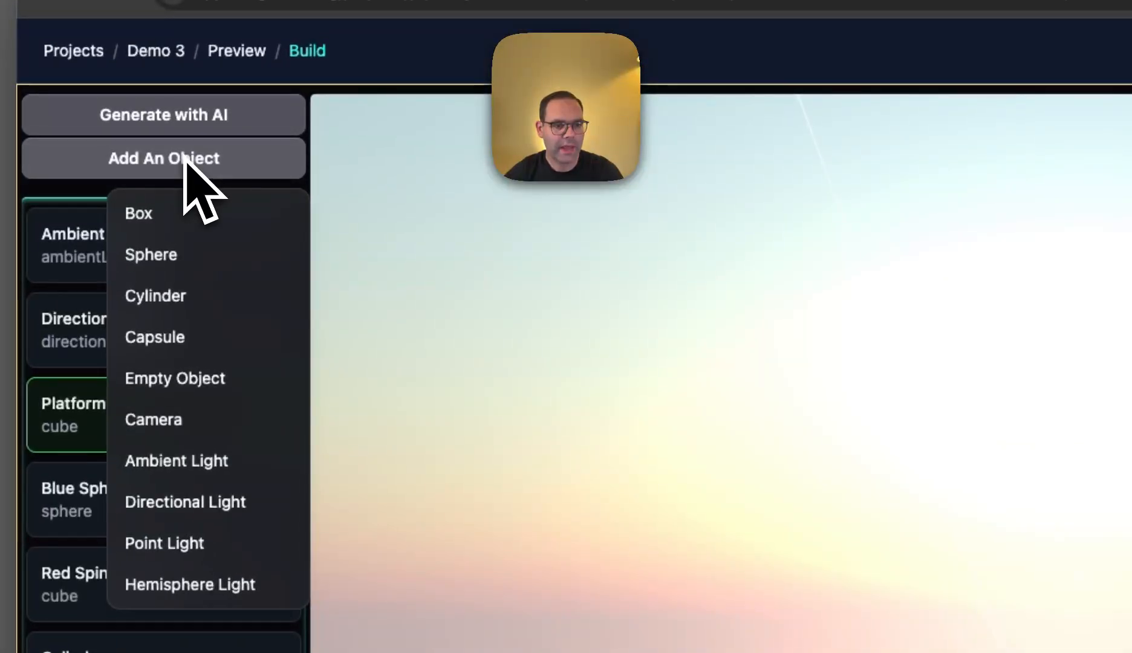
click(194, 336)
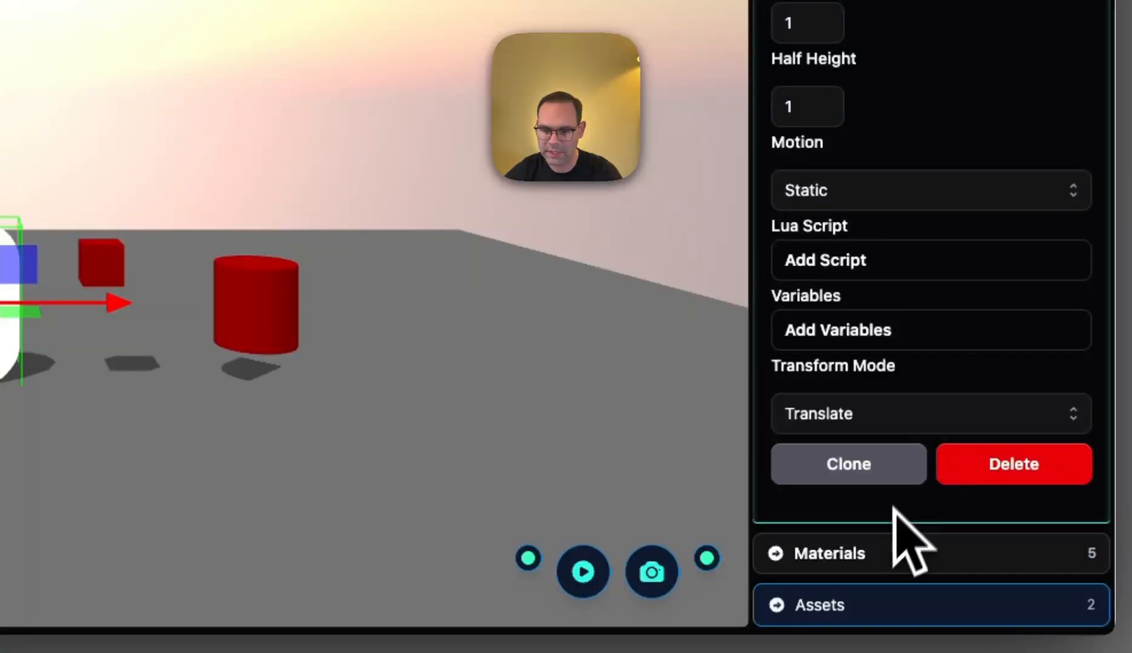
click(871, 558)
scroll(599, 536, down, 5)
scroll(611, 556, down, 2)
click(519, 524)
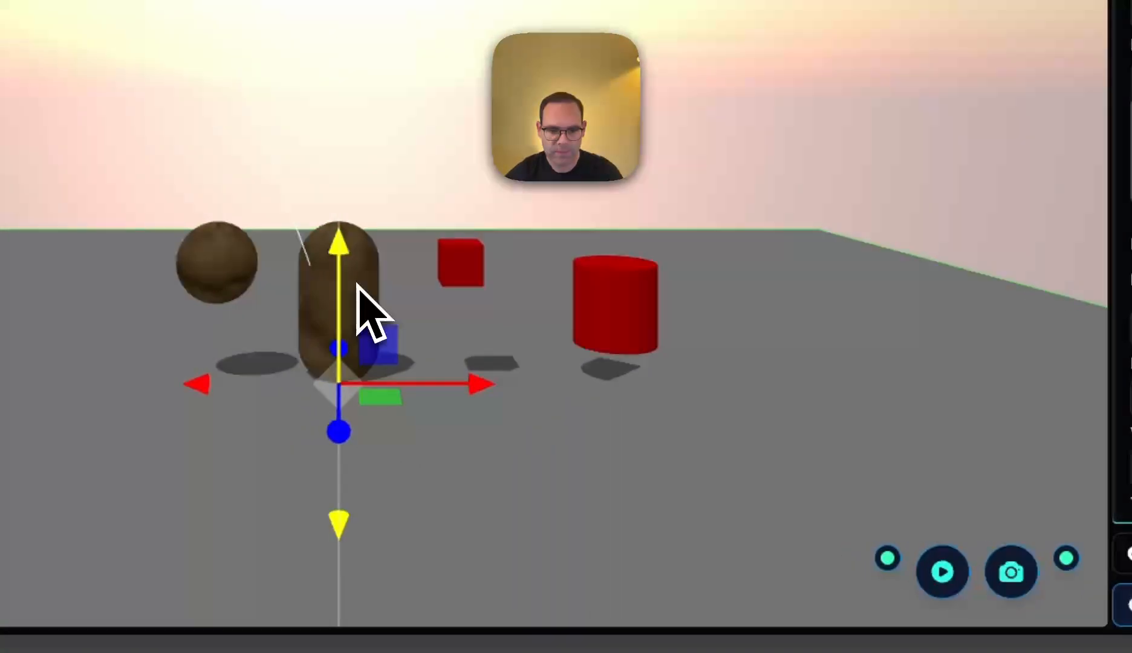
- Move the Dirt capsule forward and sideways, away from the other objects, and leave it
click(357, 285)
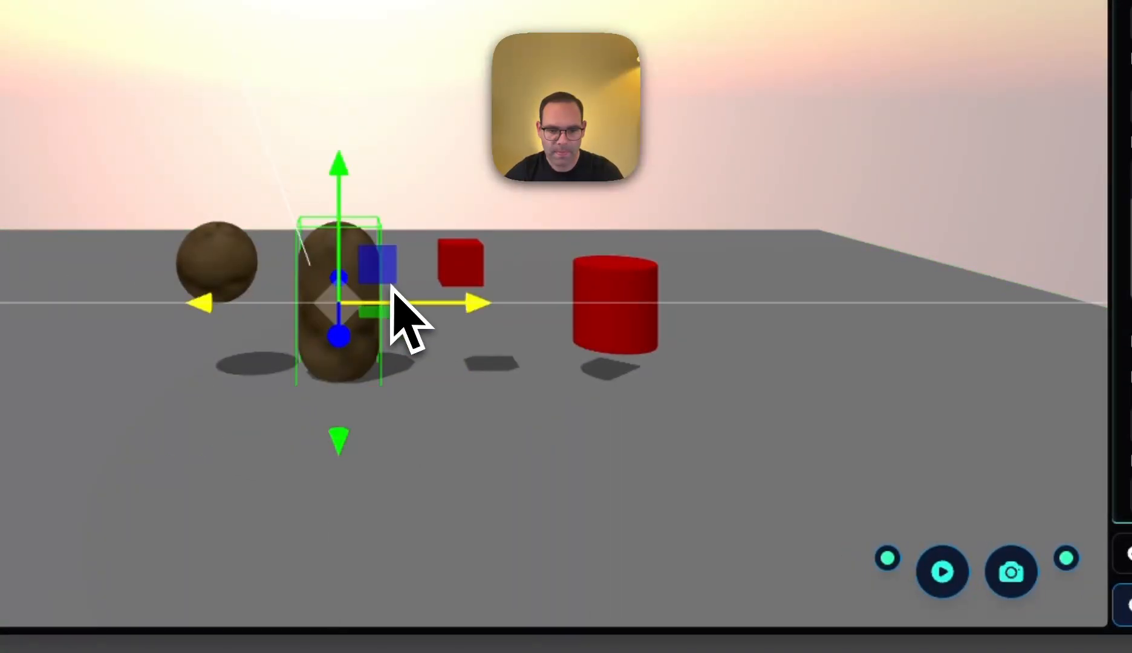
drag(338, 330, 325, 460)
drag(189, 404, 51, 412)
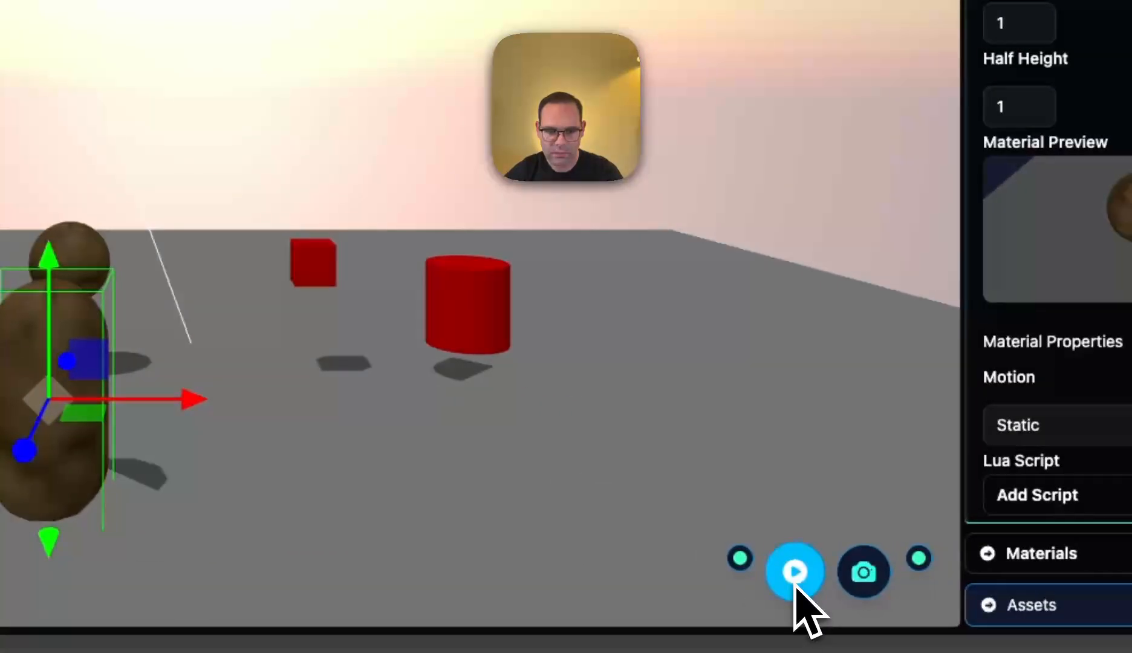
click(795, 573)
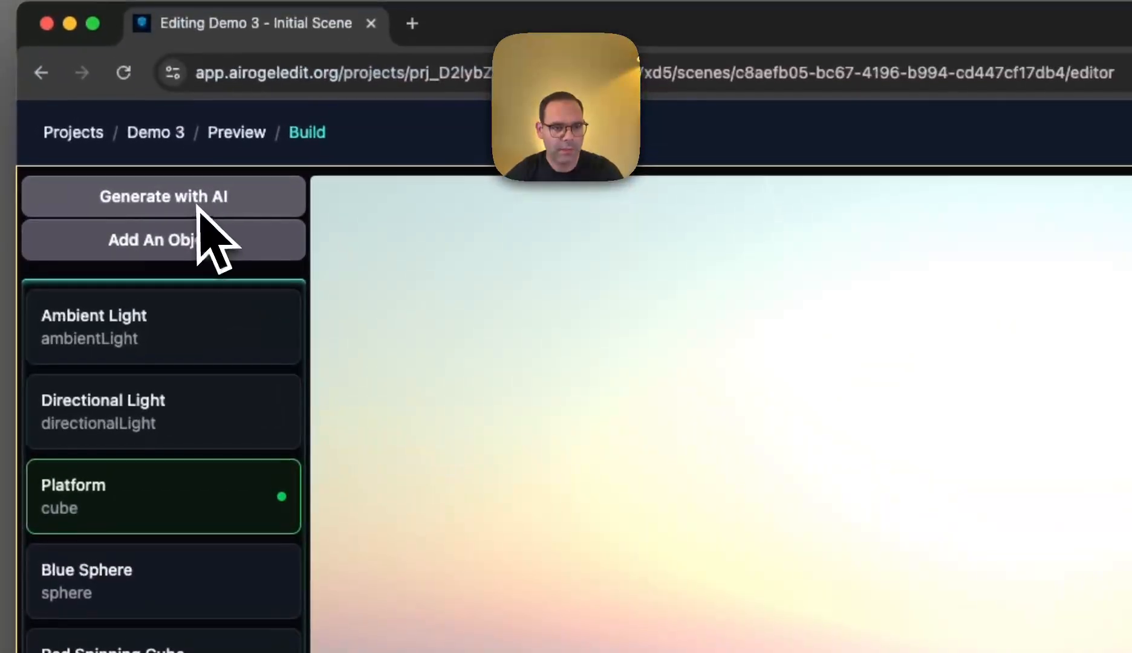
- Generate a row of alternating chartreuse and puce spheres with AI from a text prompt
click(194, 203)
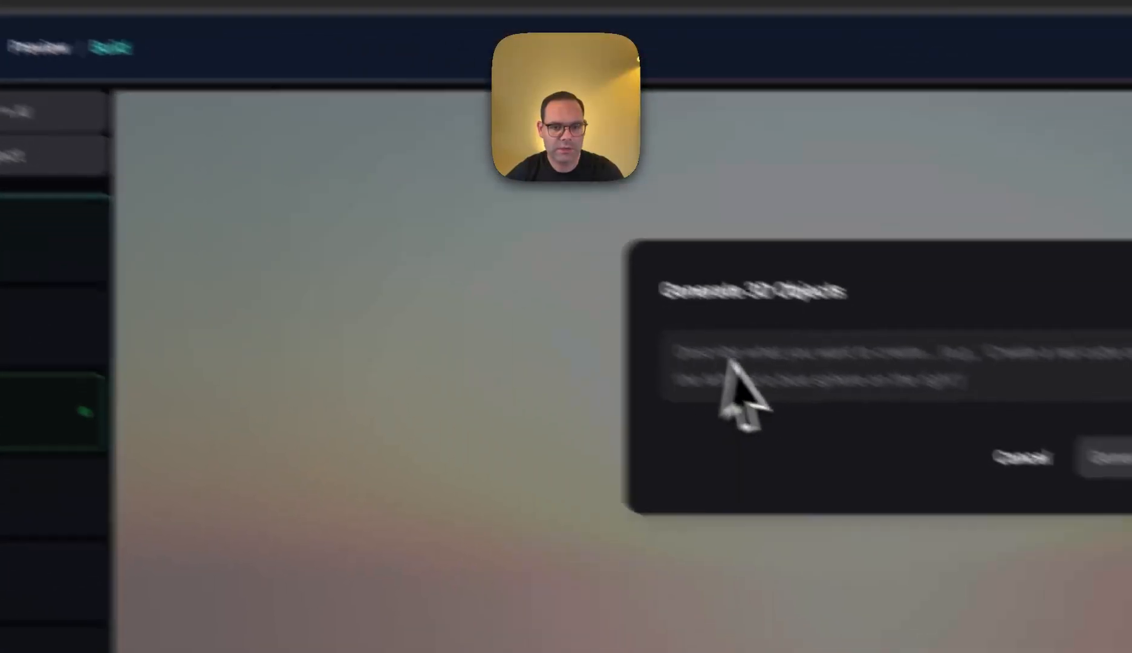
click(967, 451)
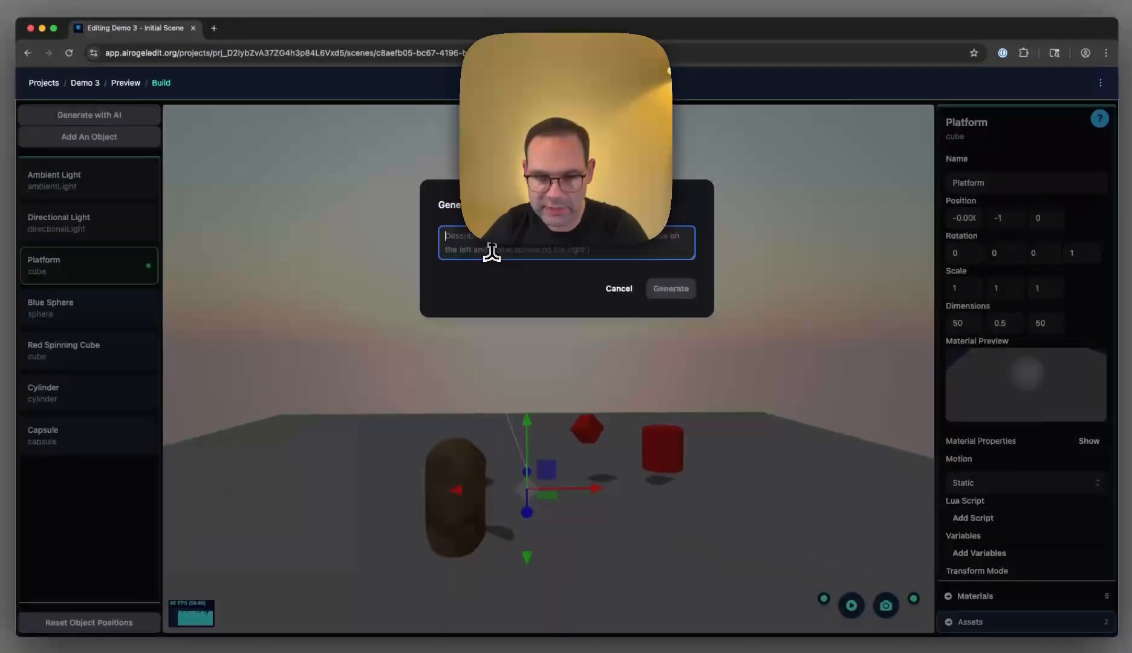
text(let's add)
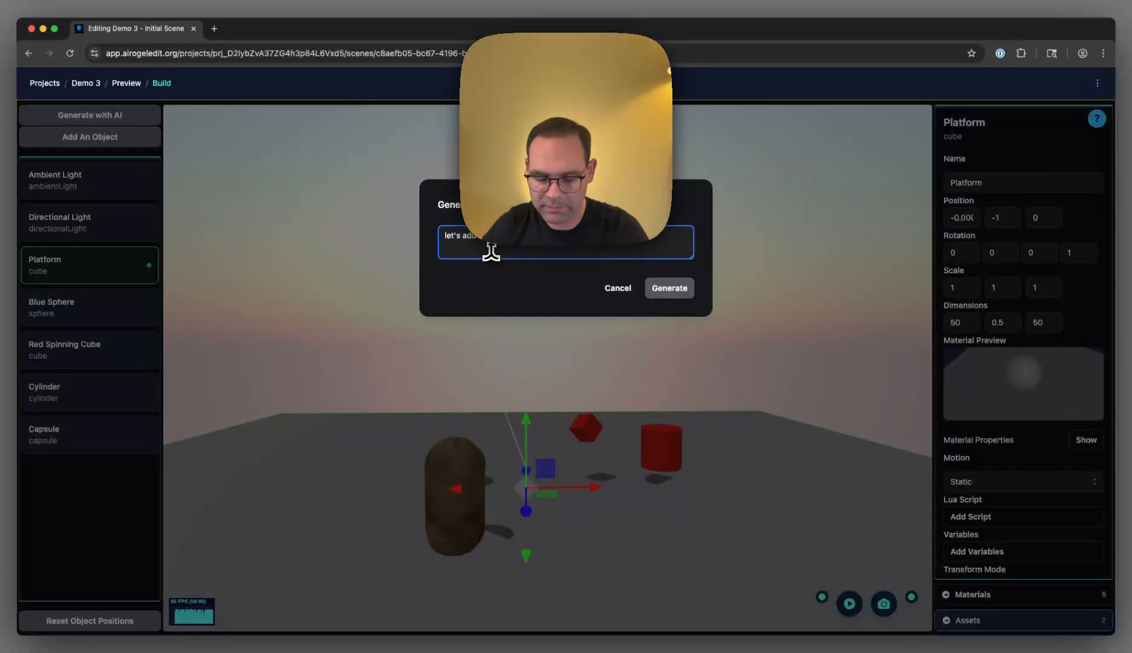
key(BackSpace)
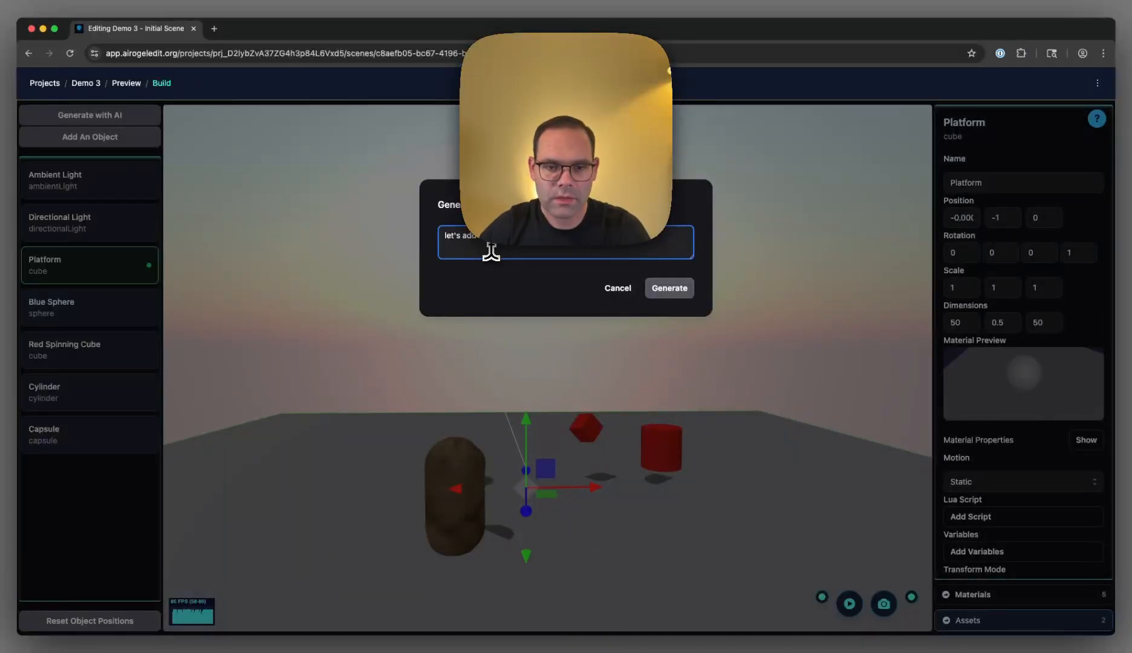
key(alt+Left)
key(alt+Right)
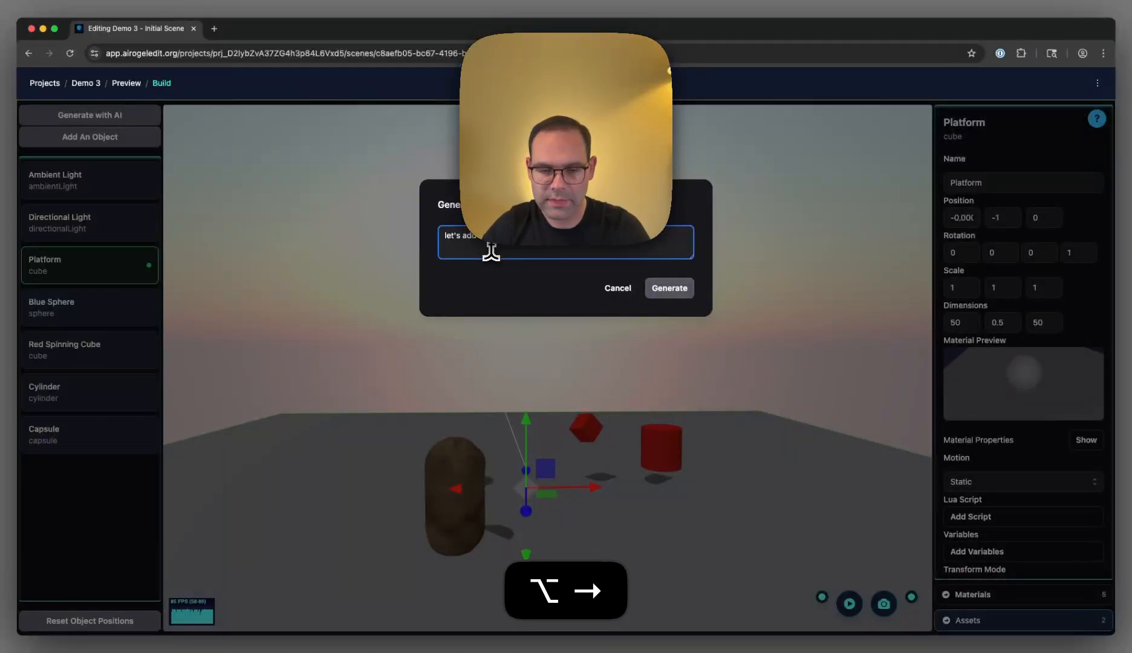
key(alt+Right)
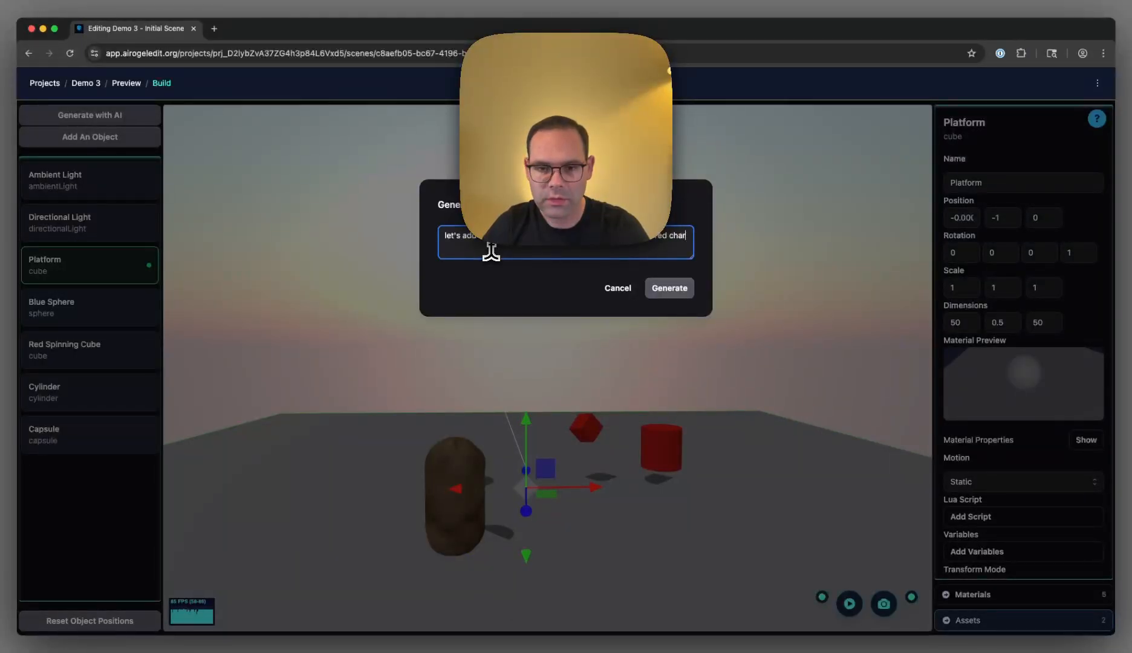
key(BackSpace)
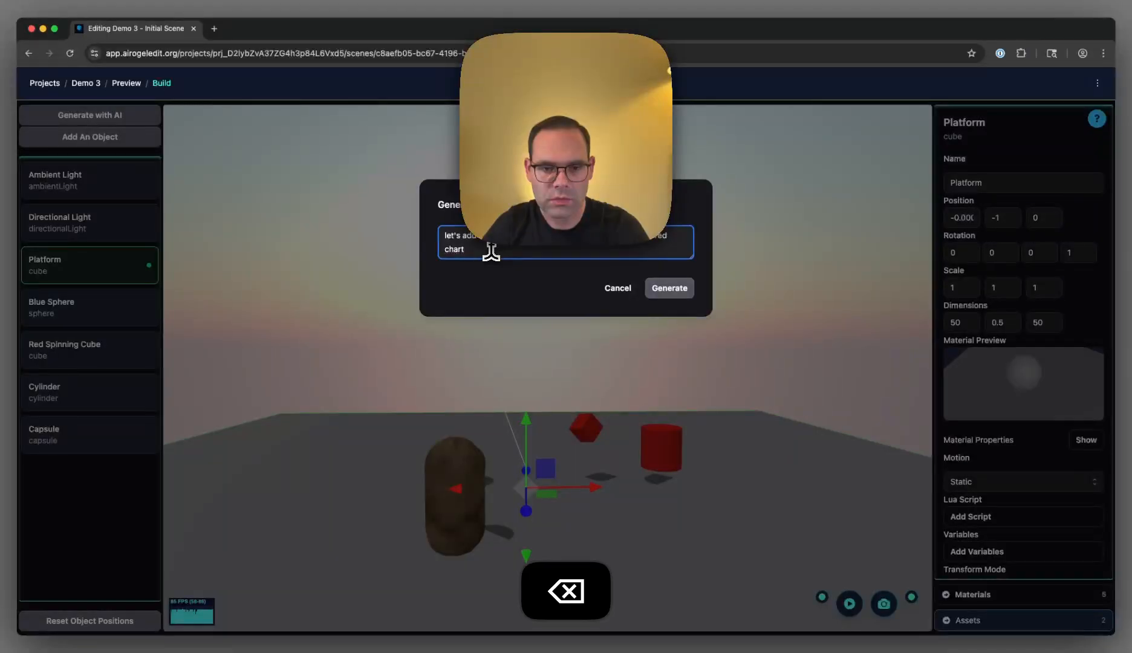
text(reuse and)
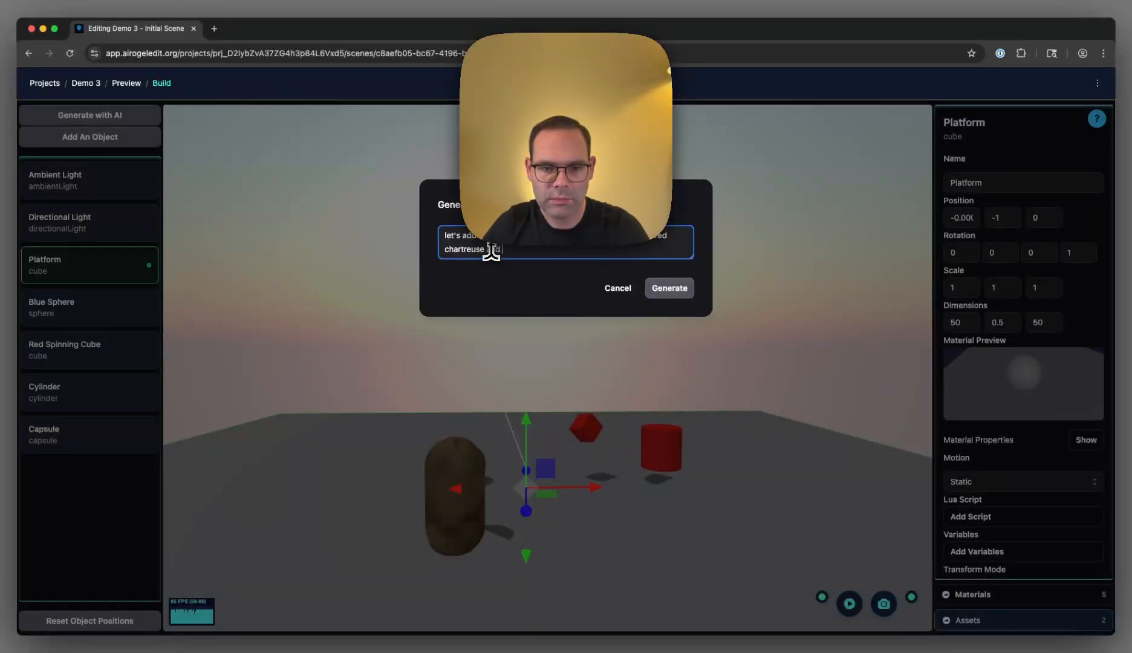
key(BackSpace)
text(and puce)
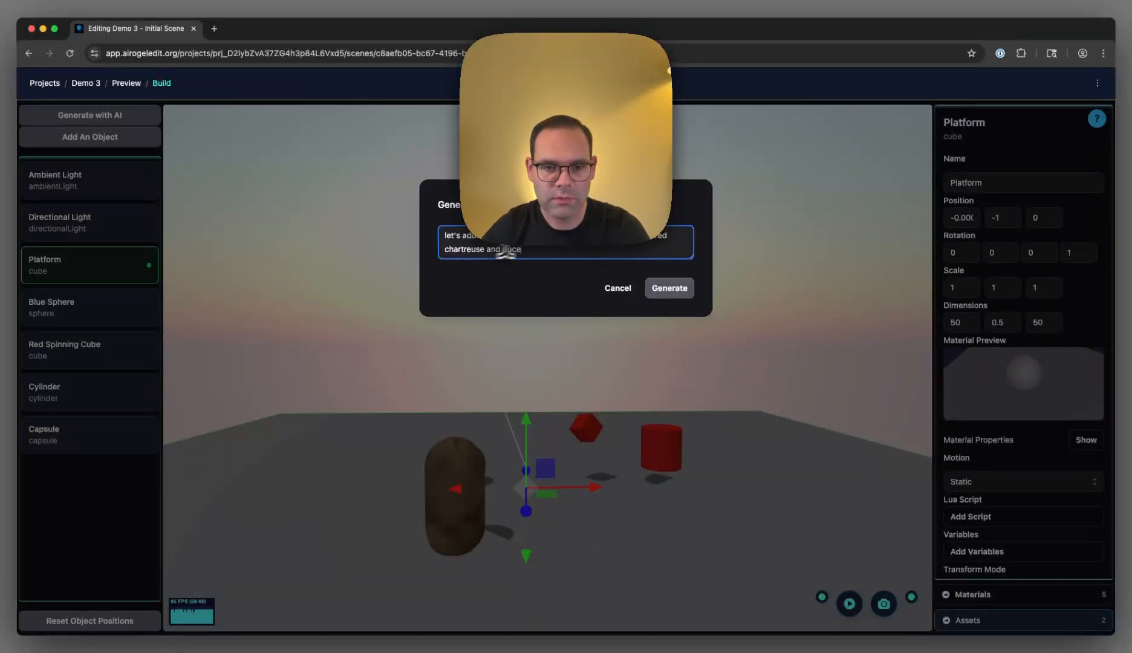
click(675, 288)
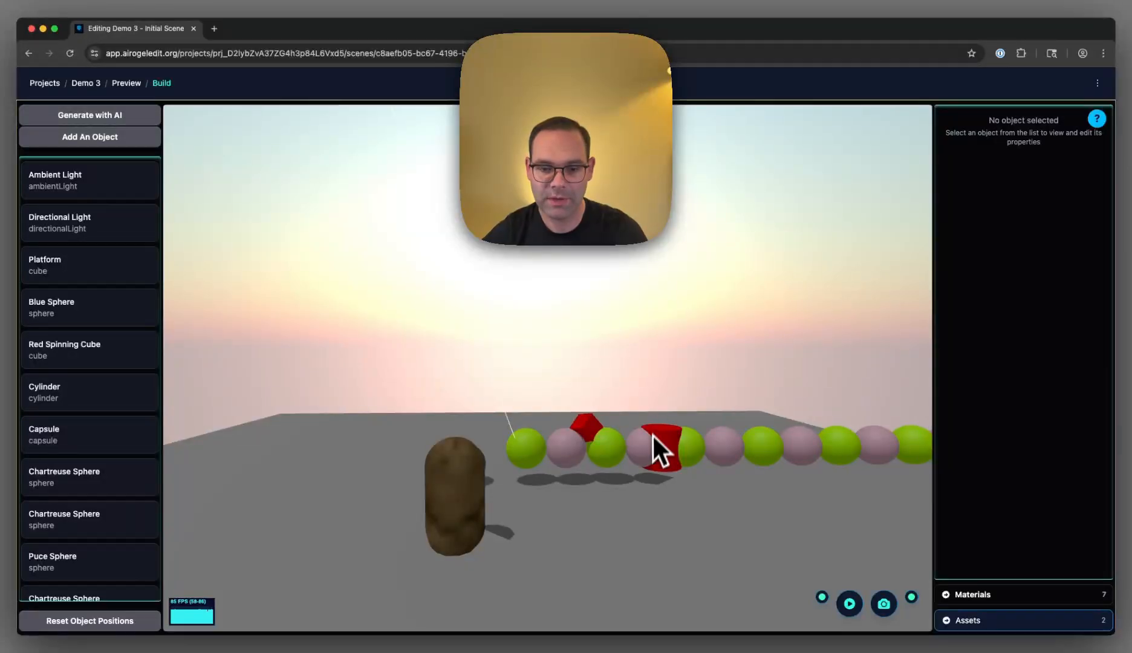
- Run the scene simulation on the generated row of spheres
key(Right)
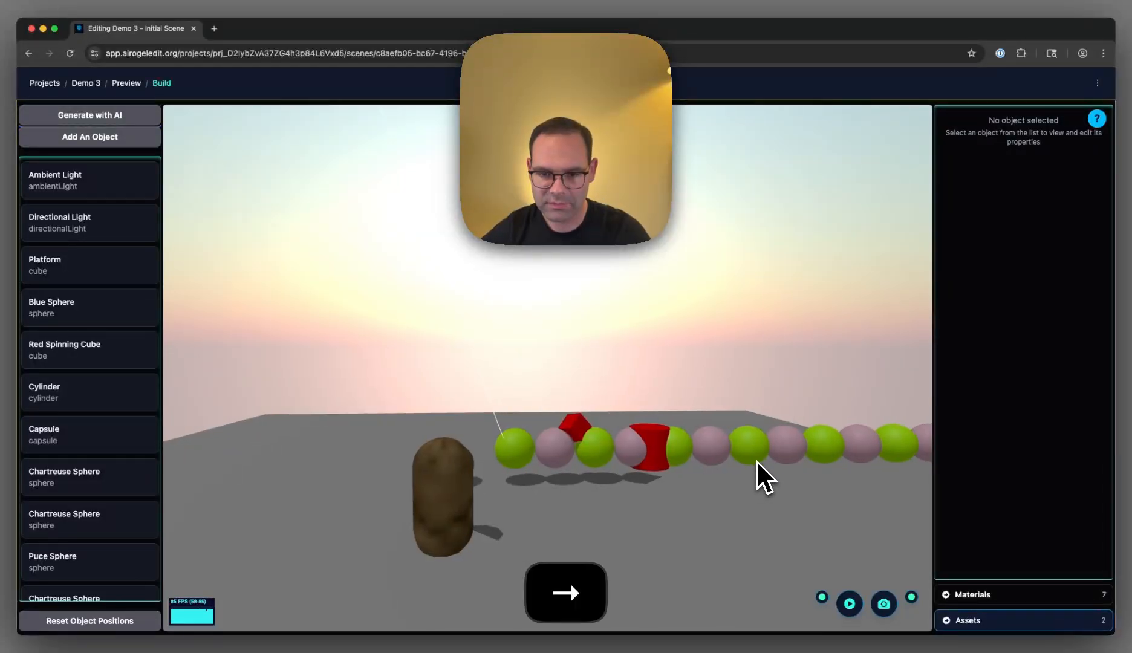
key(Left)
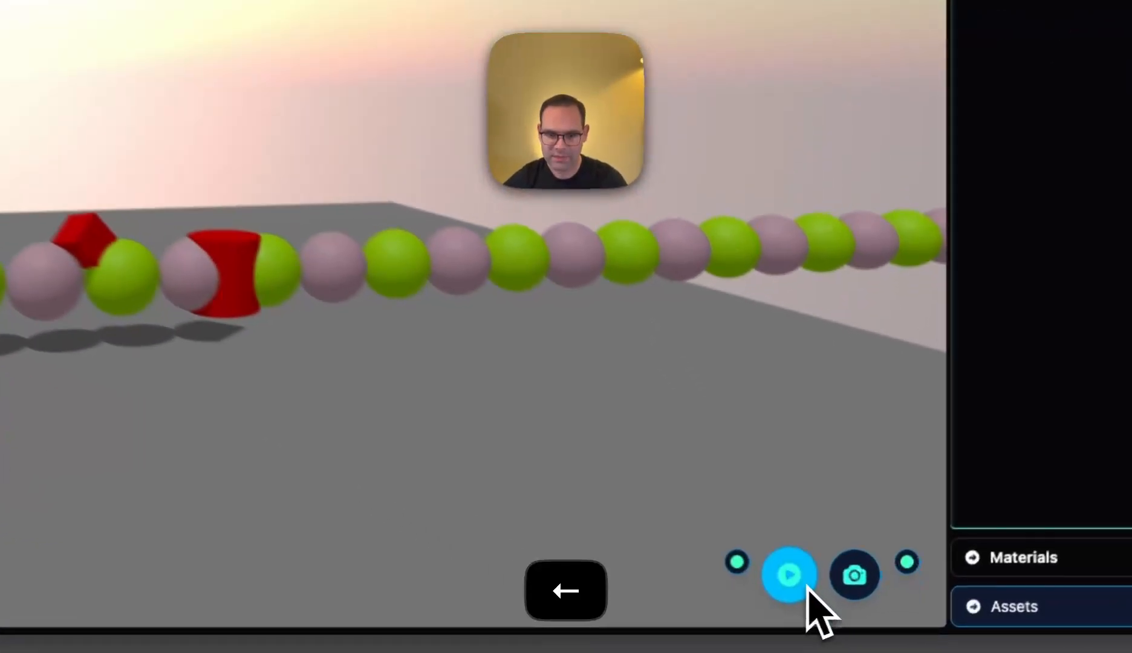
click(859, 609)
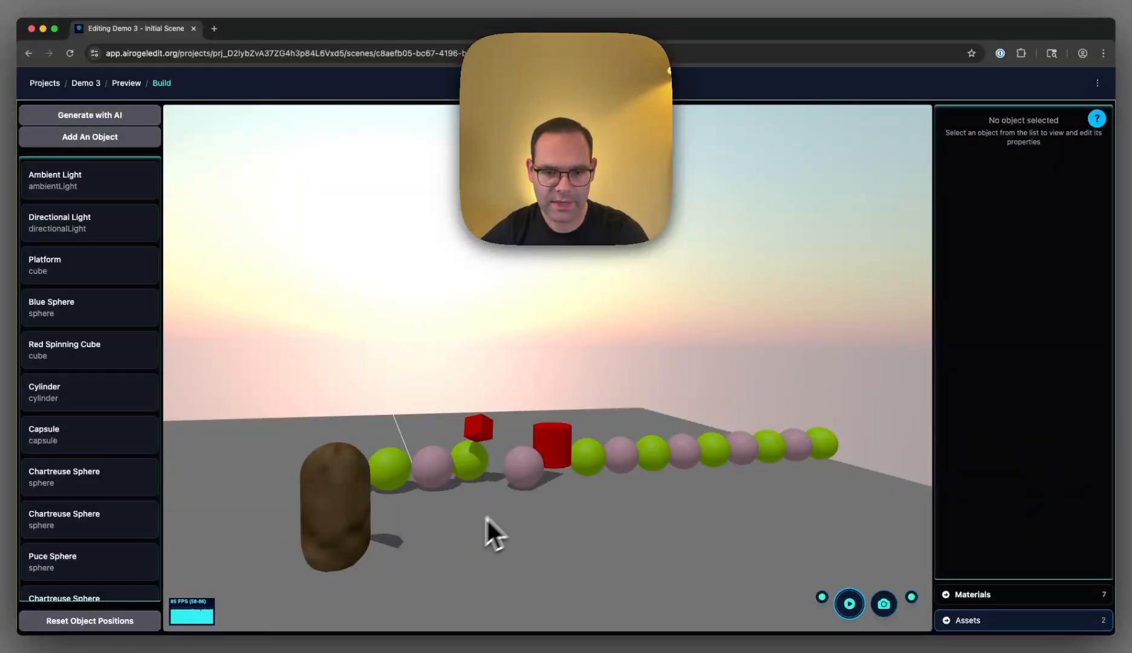
- Add another cylinder and move it in front of the row of spheres
click(98, 140)
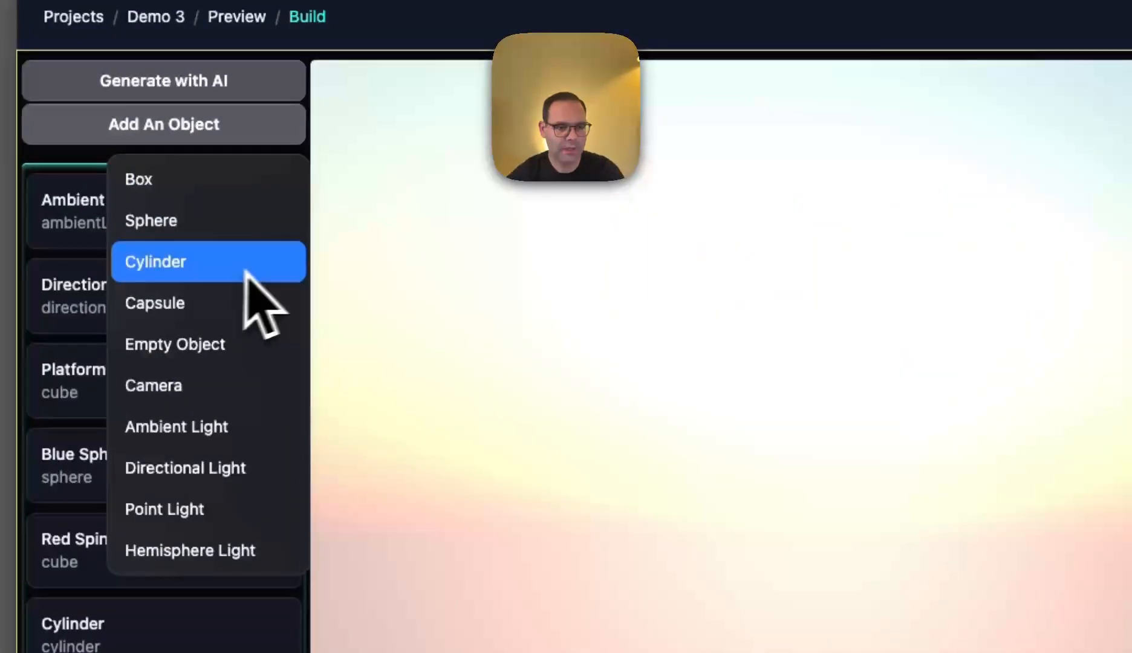
click(212, 266)
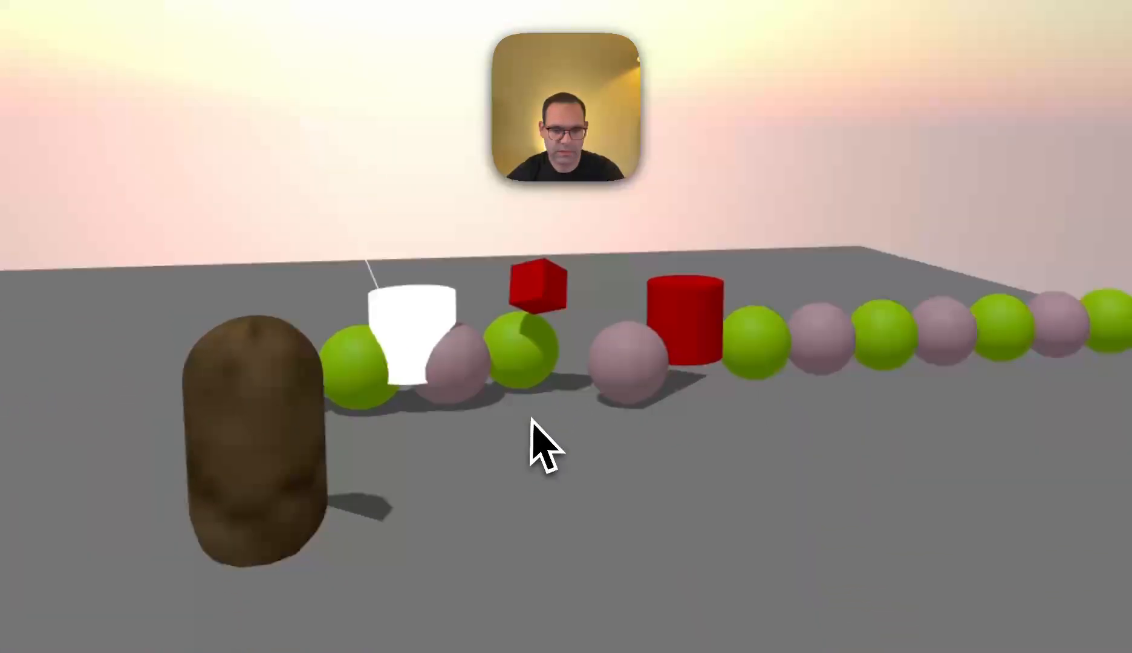
click(419, 342)
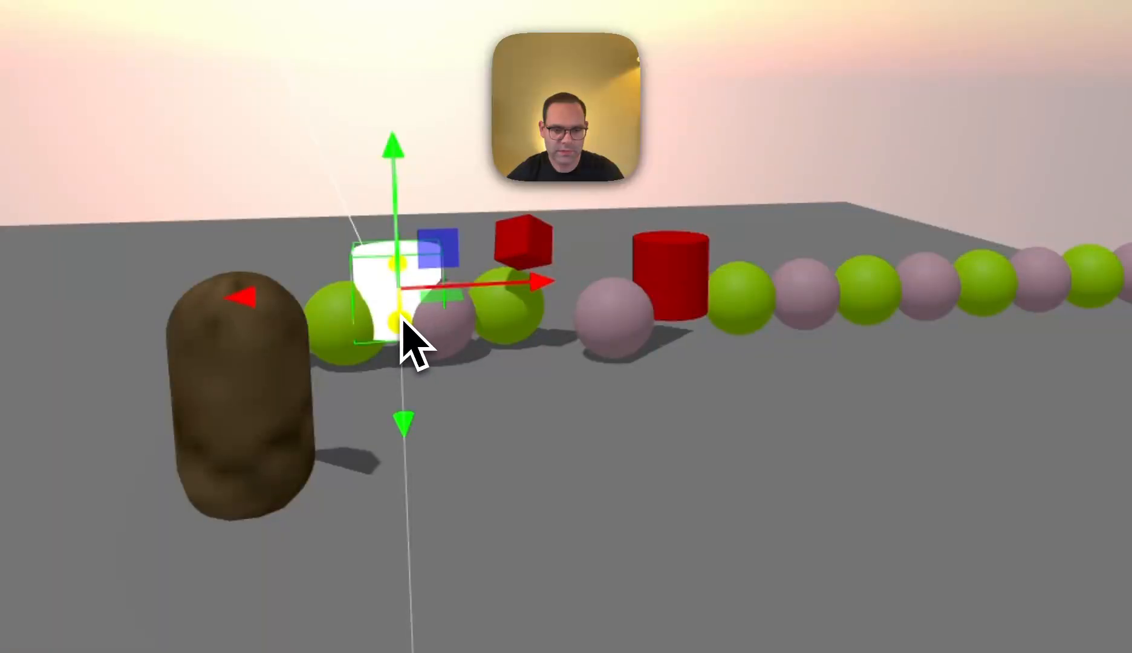
drag(561, 382, 720, 391)
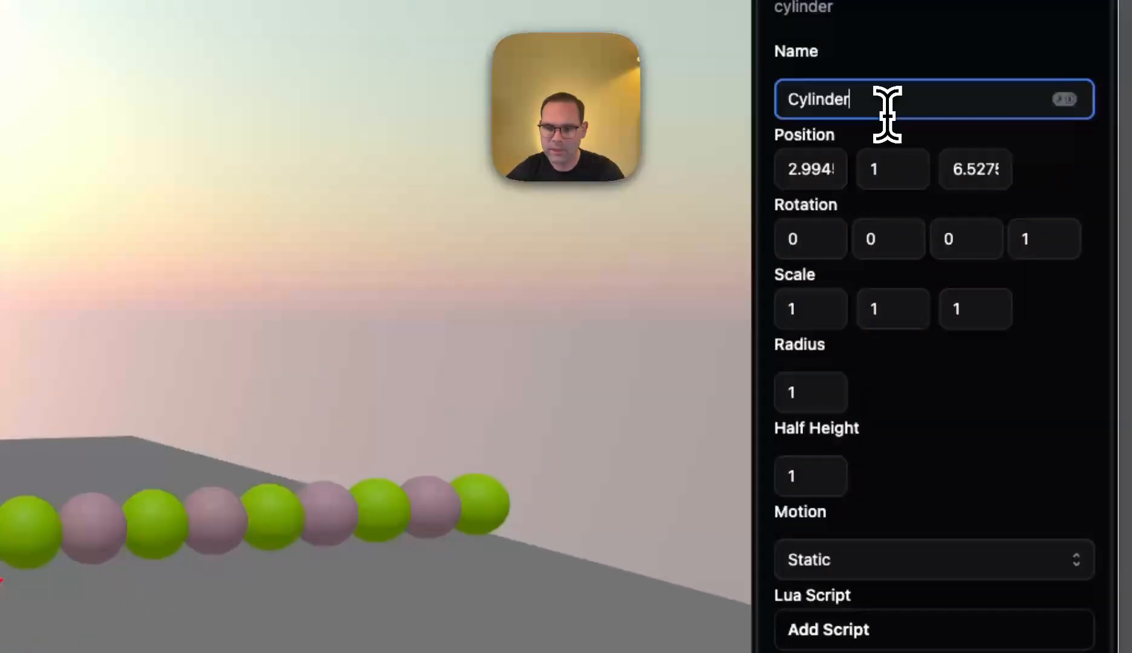
- Rename the new cylinder as "Character?"
double_click(887, 114)
text(Char)
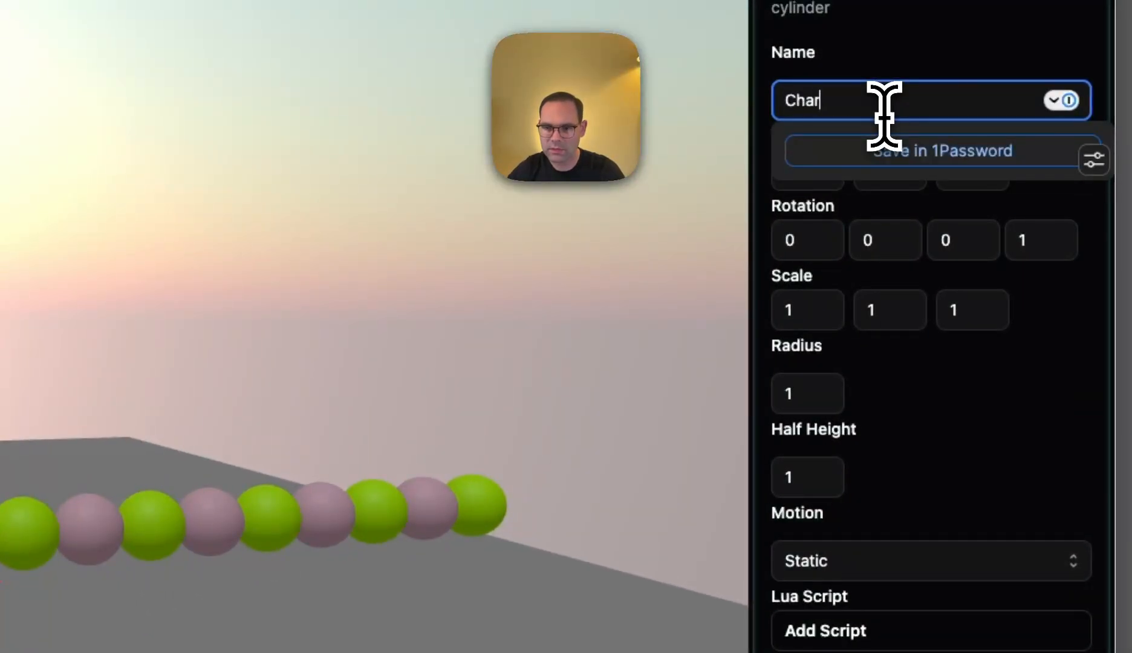
text(e)
key(BackSpace)
text(acter?)
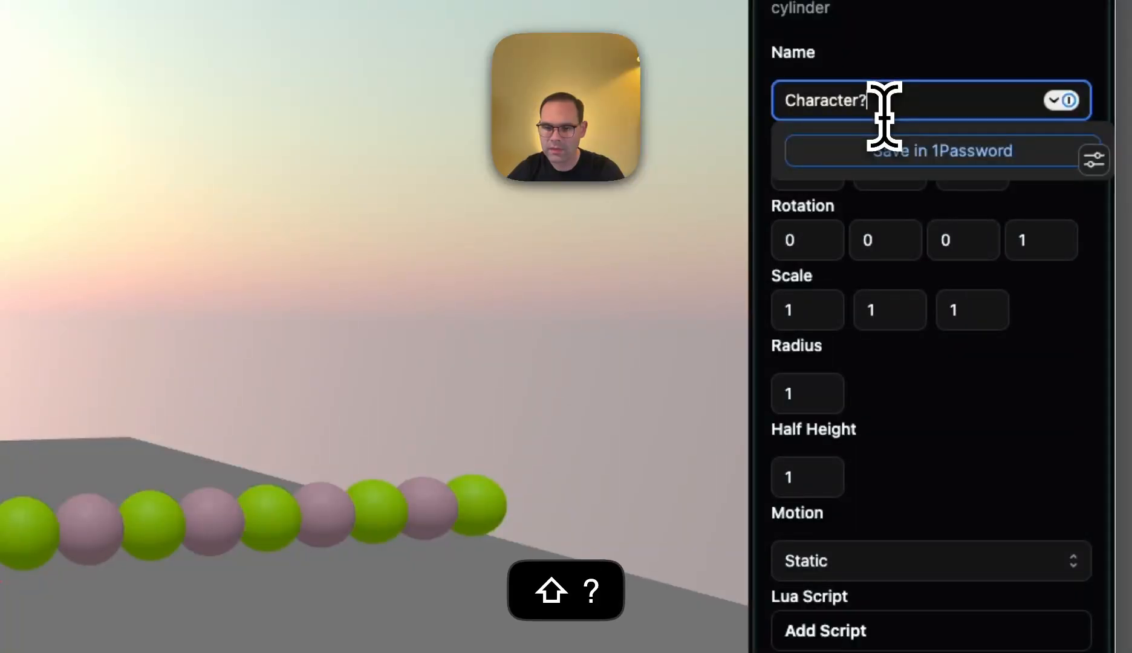
click(977, 426)
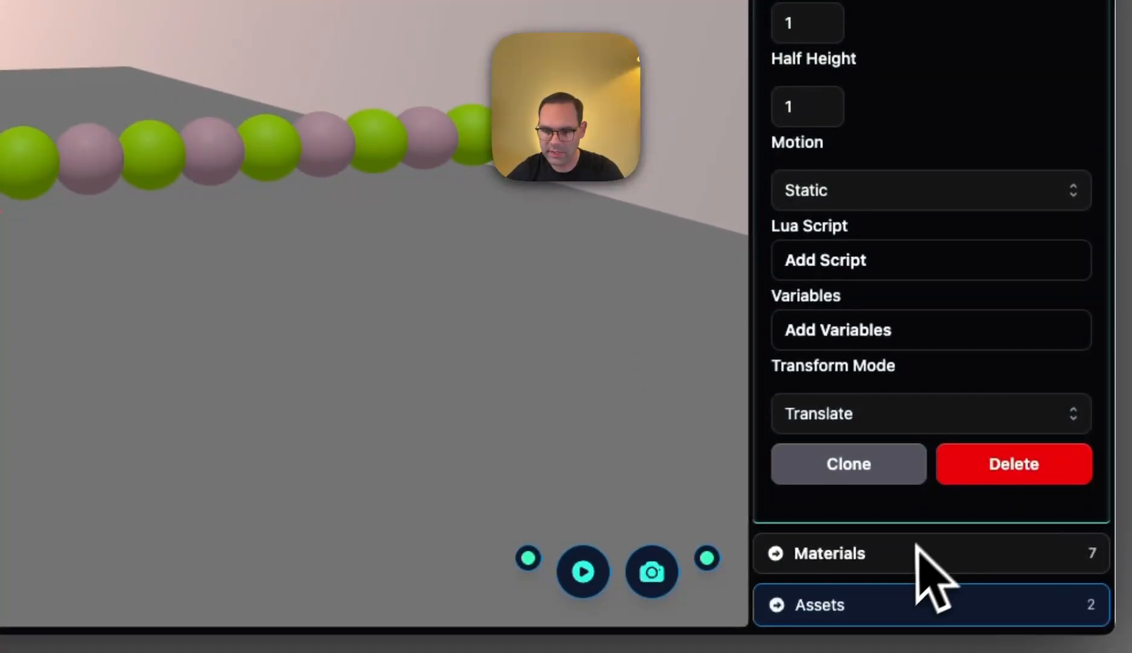
- Apply the Blue material from the library to the new cylinder
click(907, 575)
scroll(629, 532, down, 2)
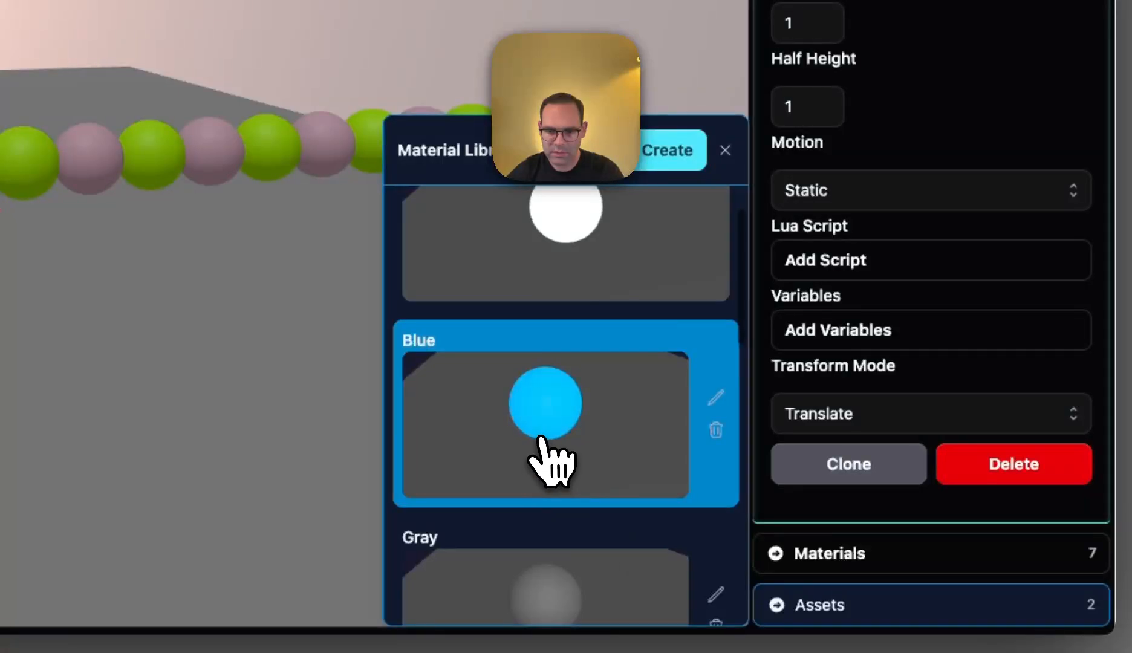
click(546, 462)
click(656, 413)
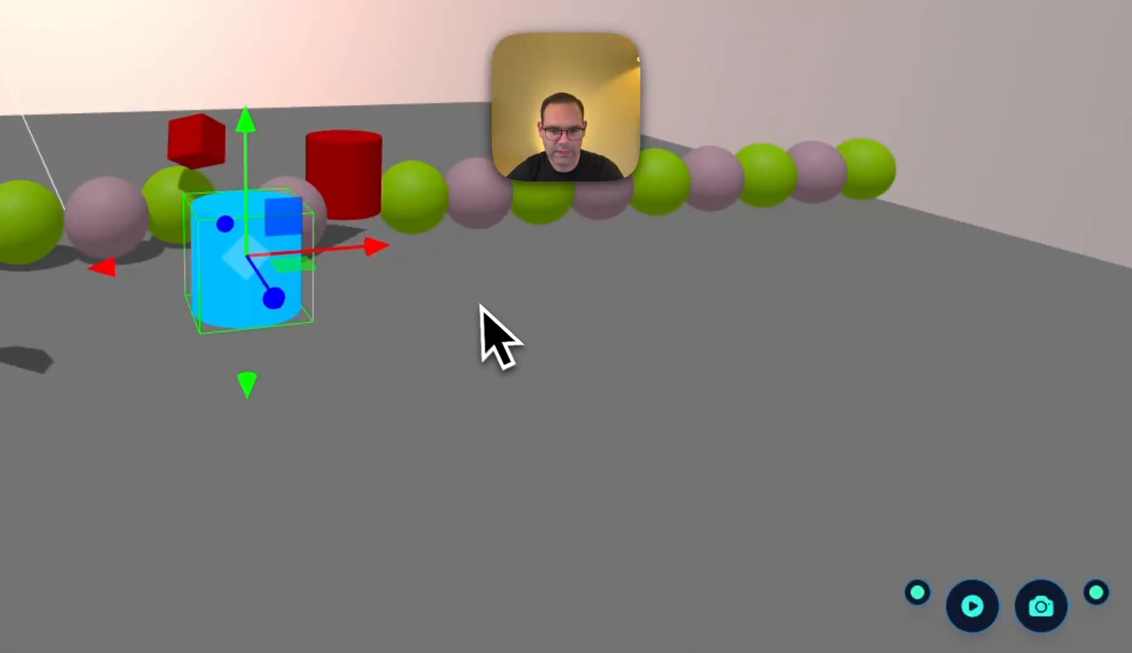
- Reselect the blue cylinder and set its motion type to Dynamic
click(477, 304)
click(268, 243)
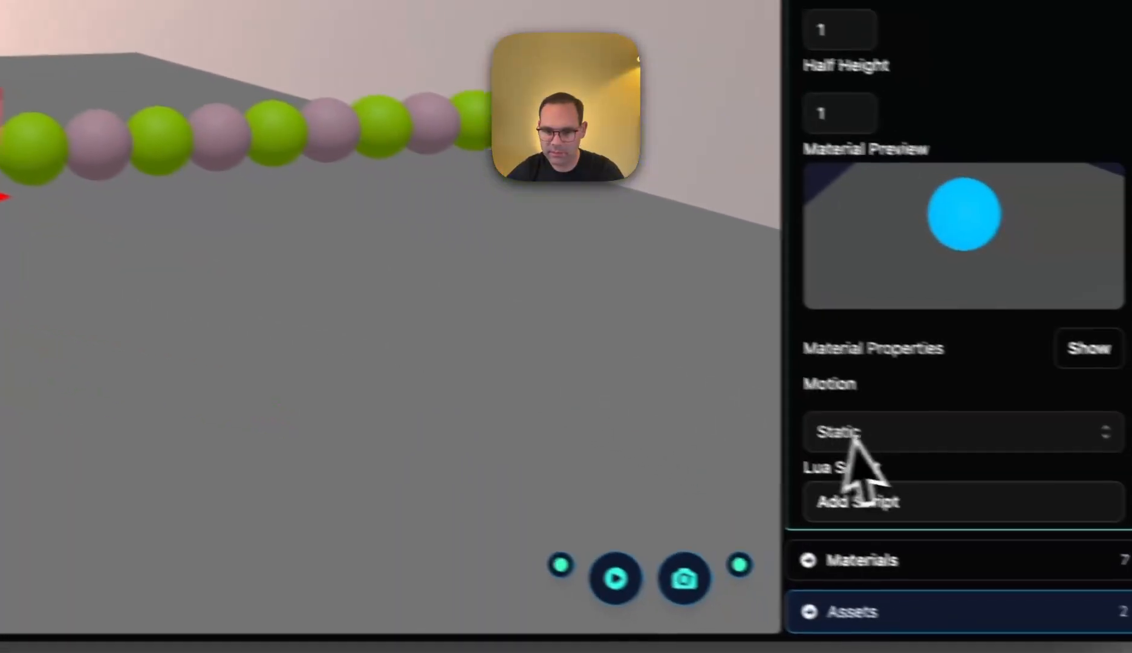
click(852, 435)
click(841, 399)
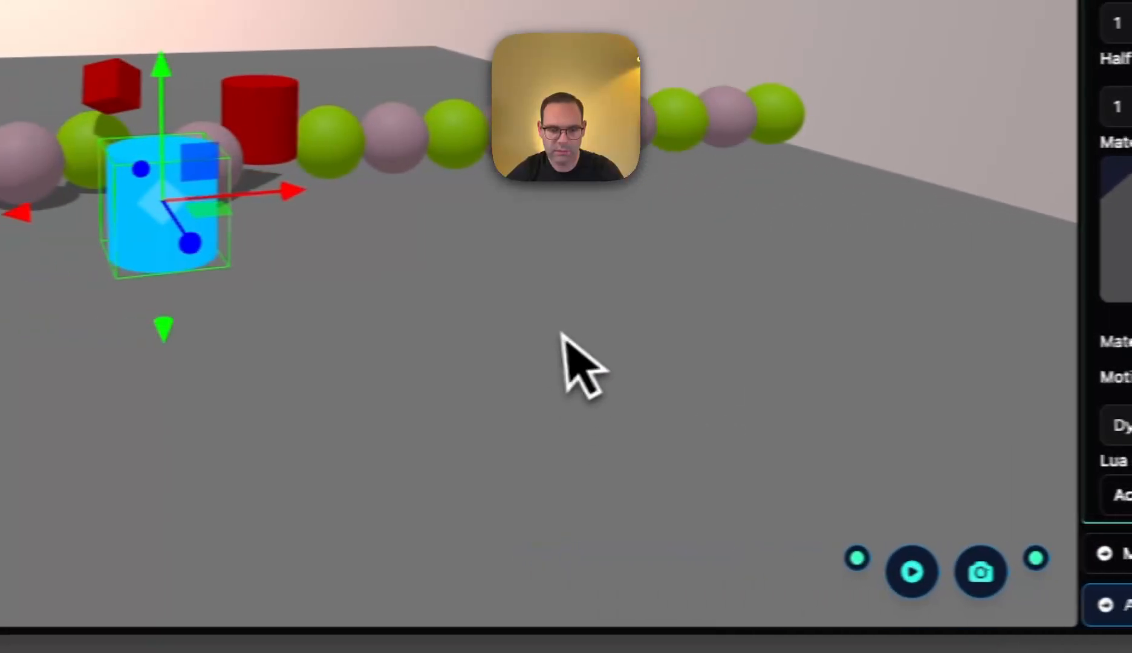
- Switch the blue cylinder's transform mode to Rotate, turn it onto its side and leave it
scroll(925, 514, down, 4)
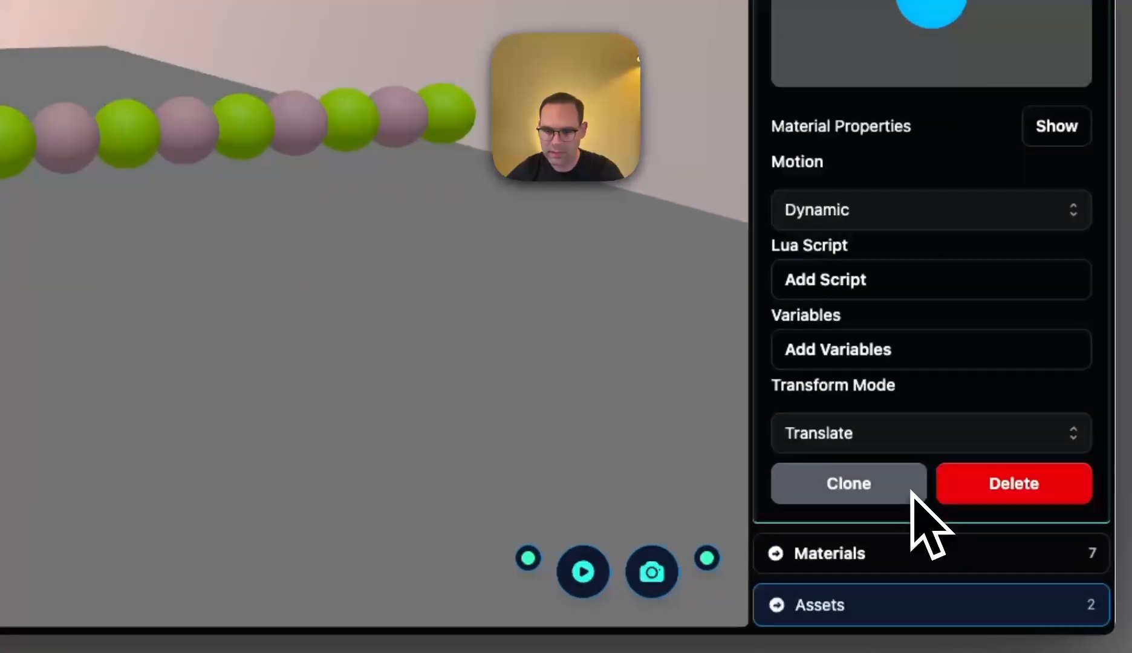
click(866, 430)
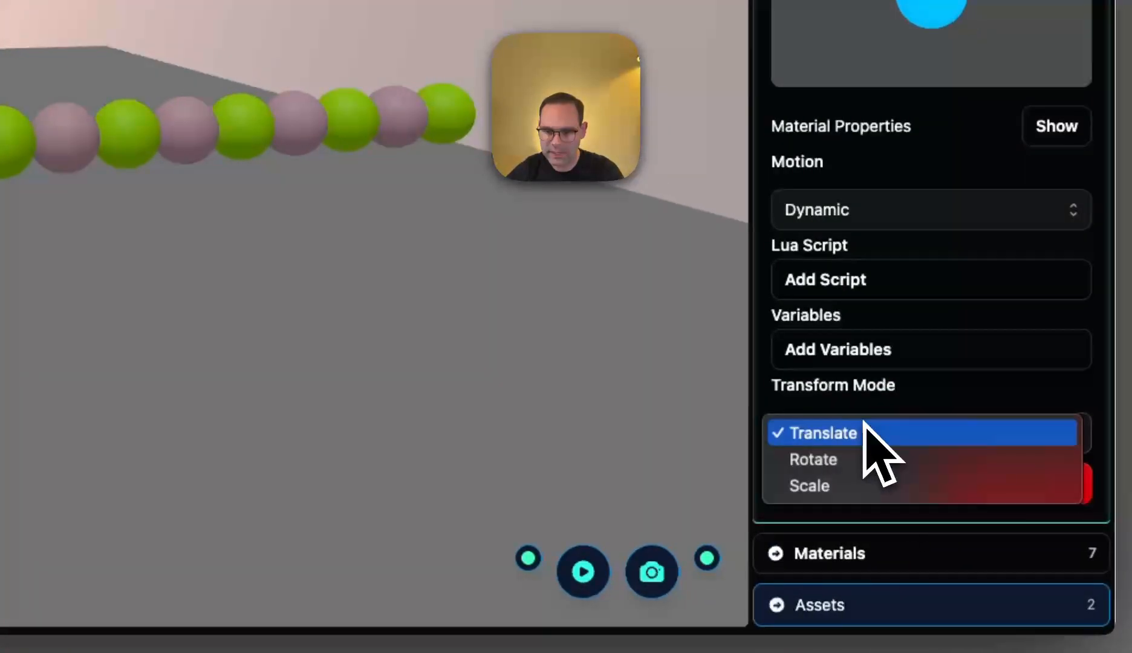
click(834, 457)
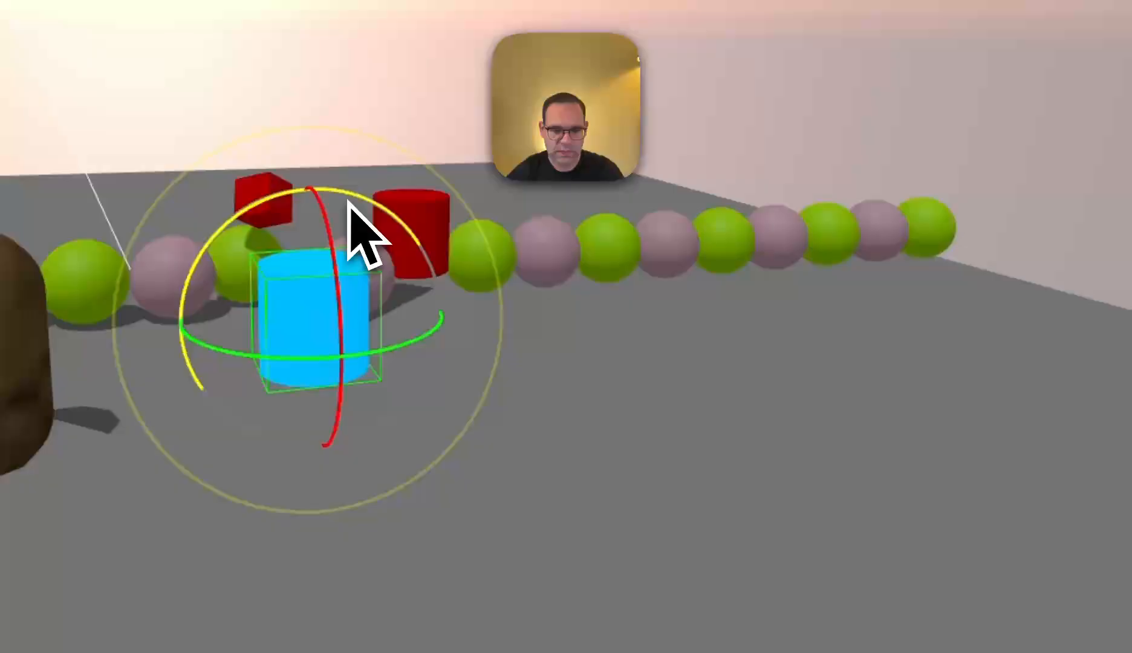
drag(350, 202, 453, 219)
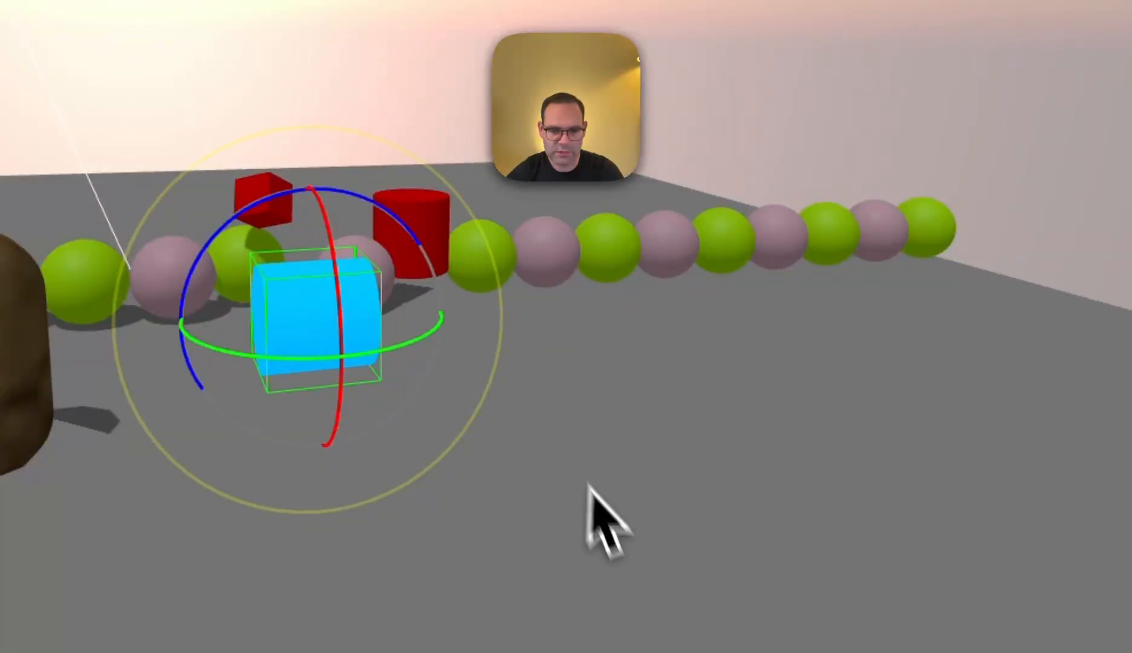
click(573, 452)
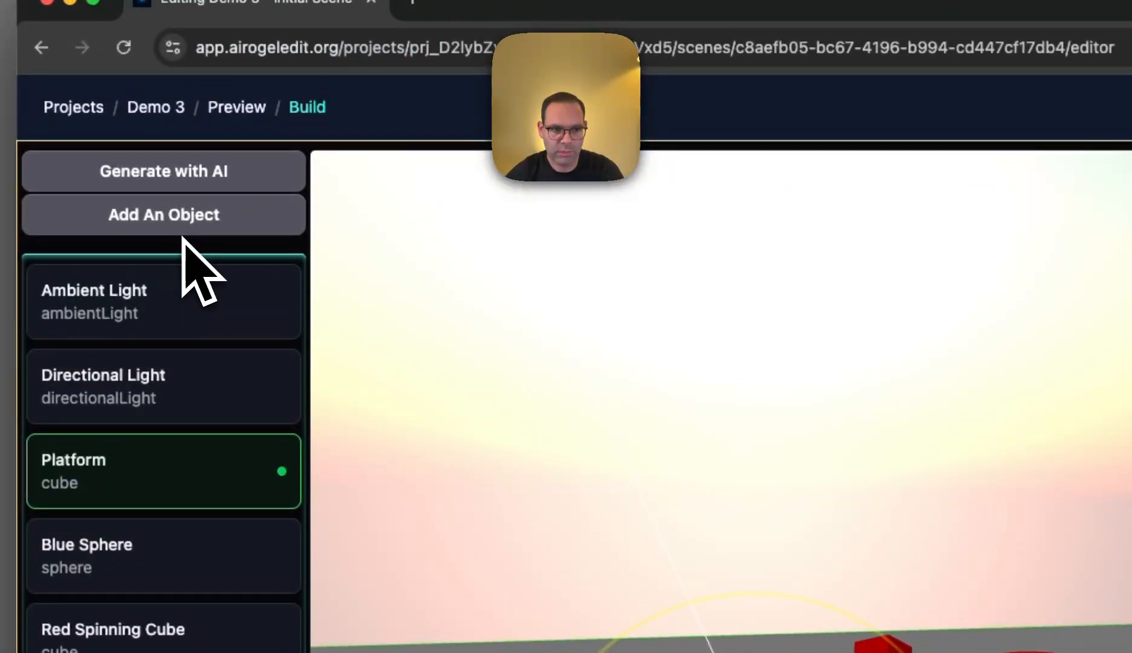
- Generate with AI a script that gives the blue cylinder "WASD controls to move around by adding a force"
click(174, 179)
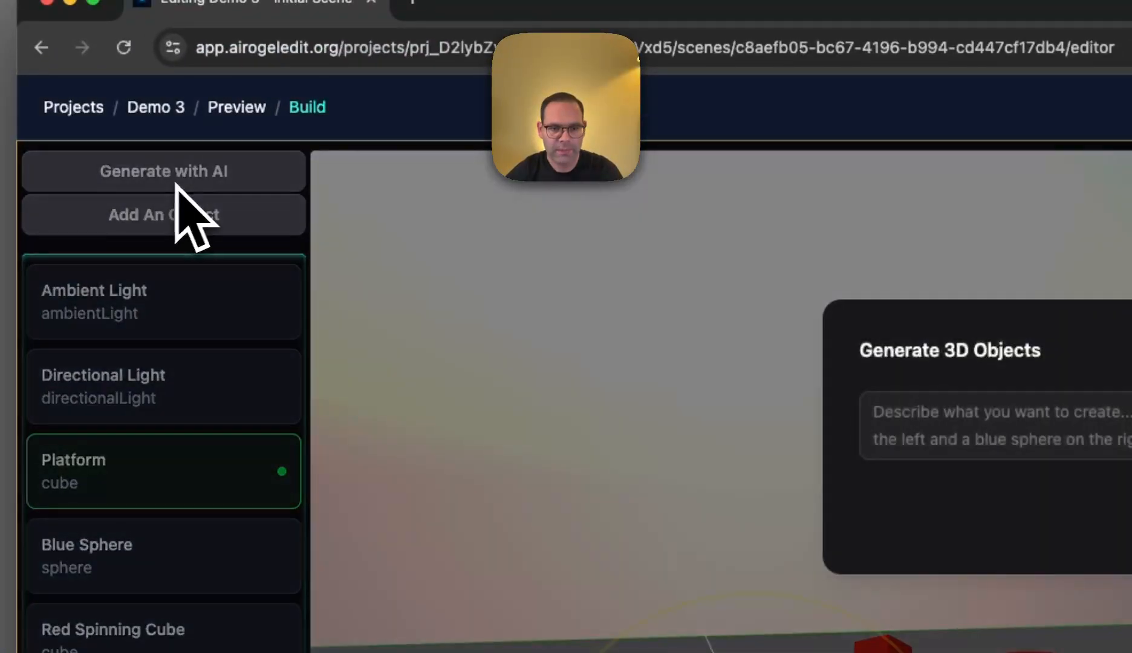
text(Ad)
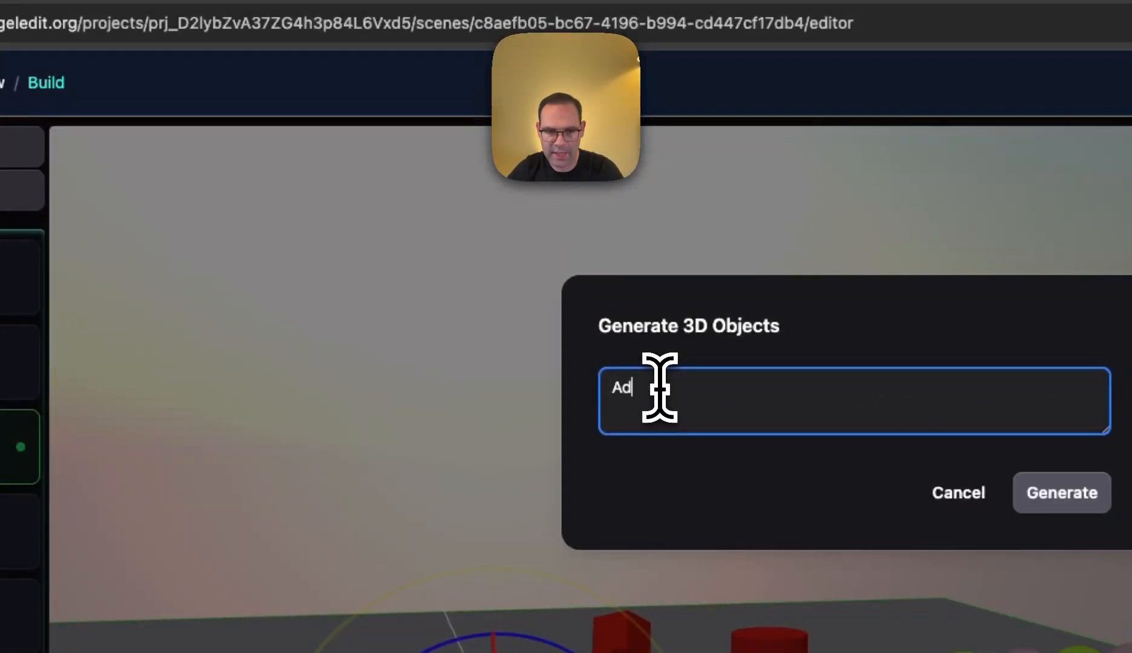
text(d a)
key(BackSpace)
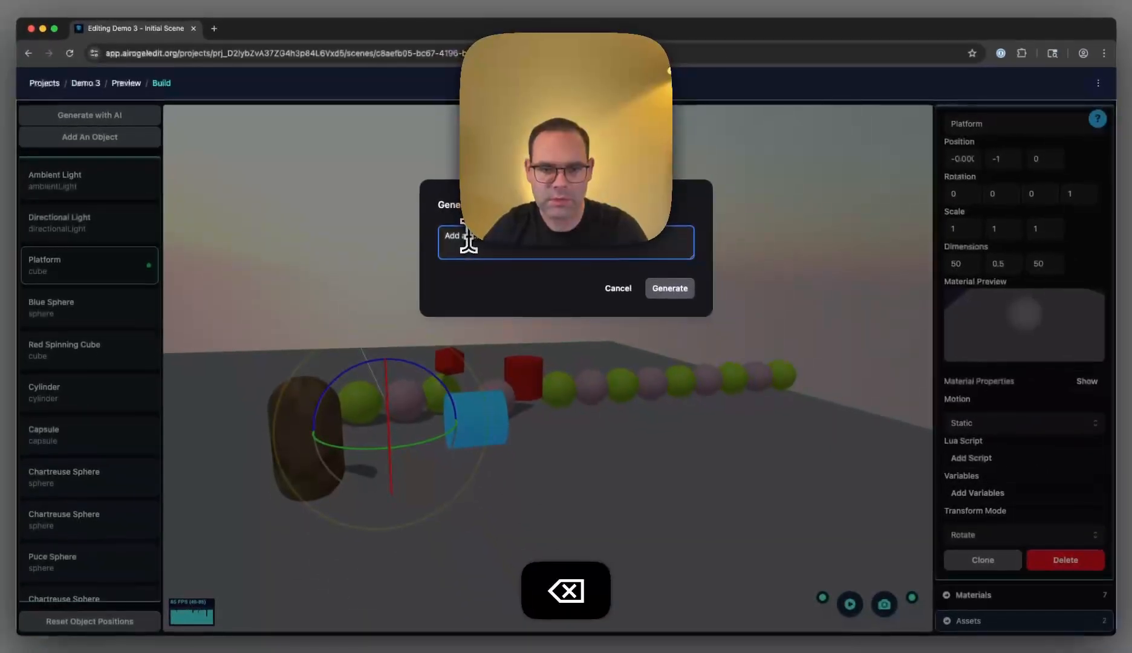
text(a)
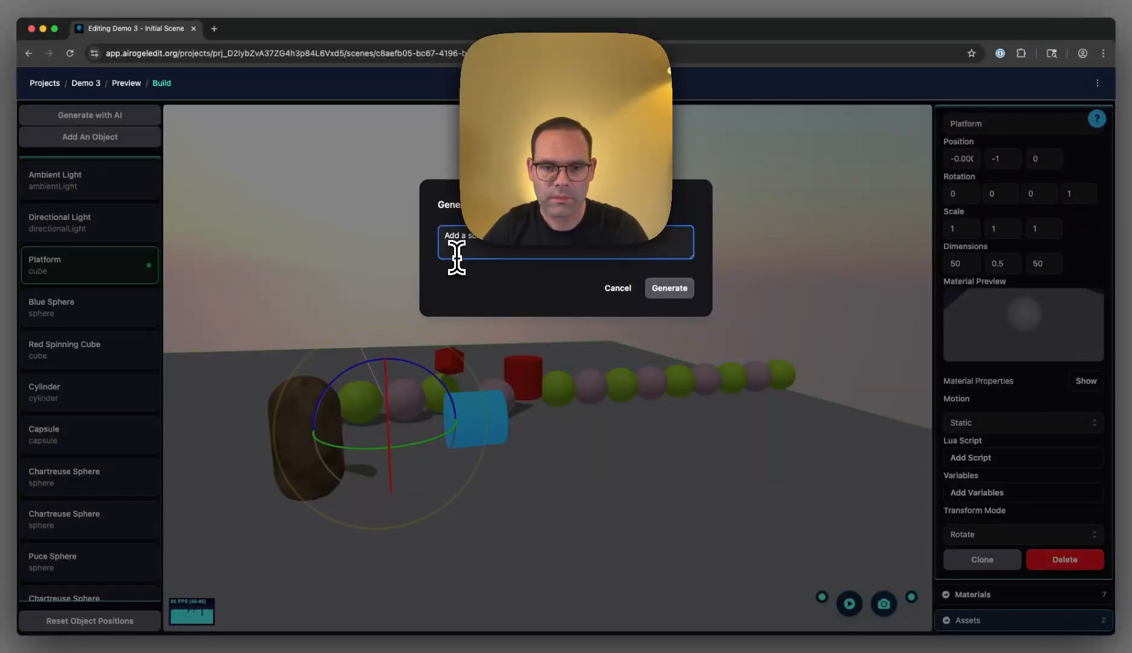
key(BackSpace)
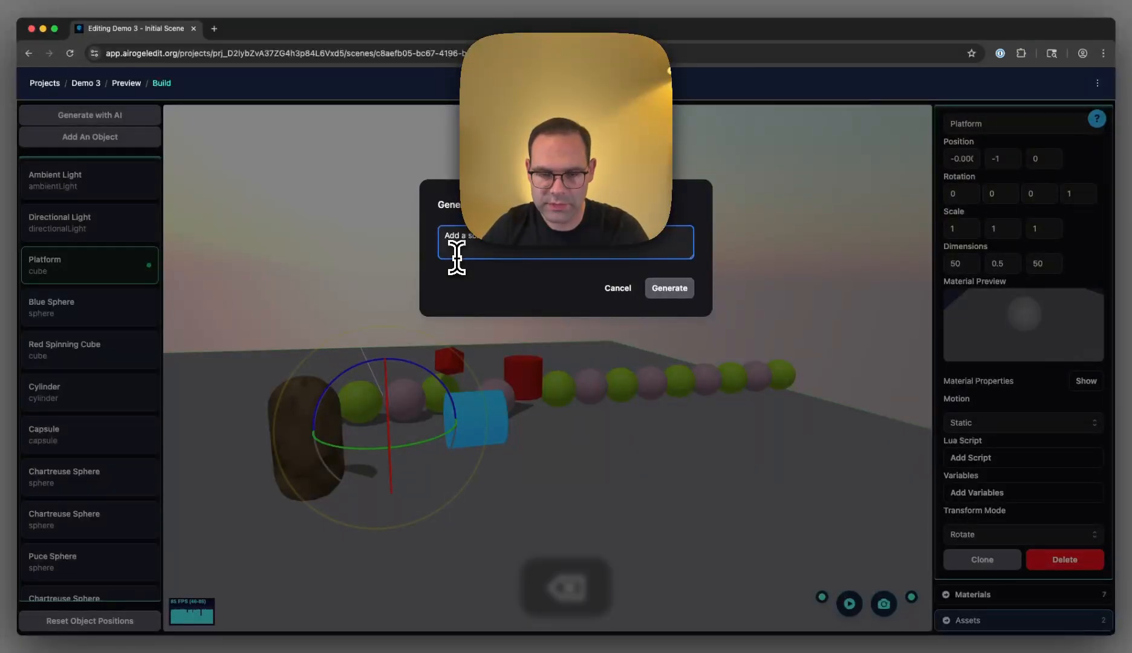
text(WASD)
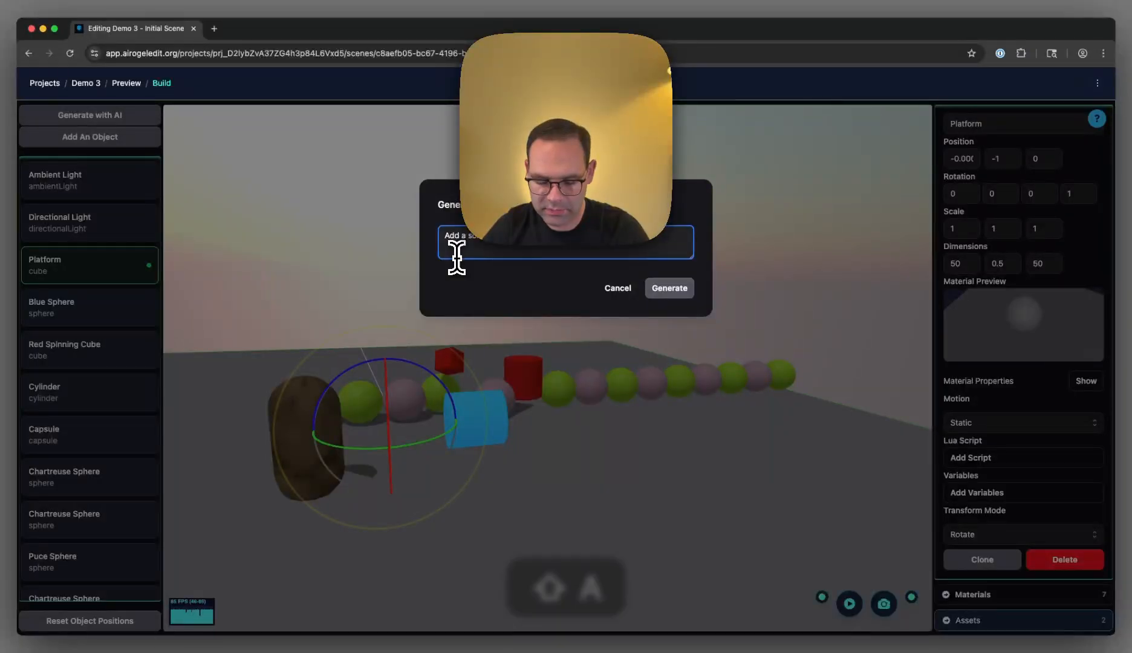
text( controls to move around by adding a)
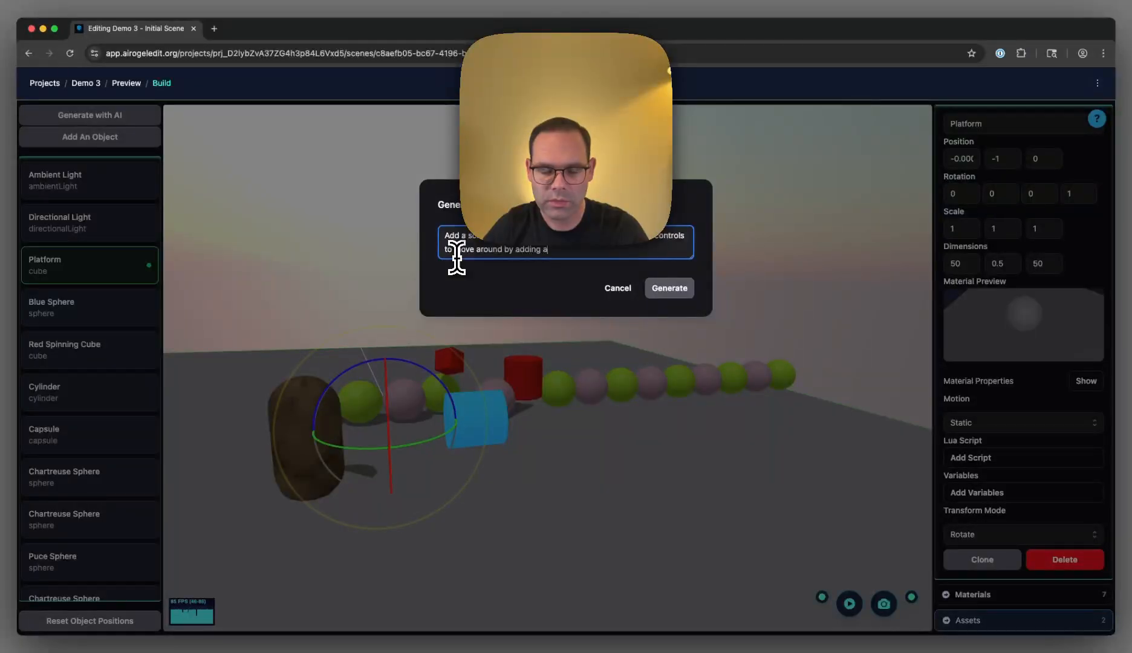
key(BackSpace)
key(BackSpace)
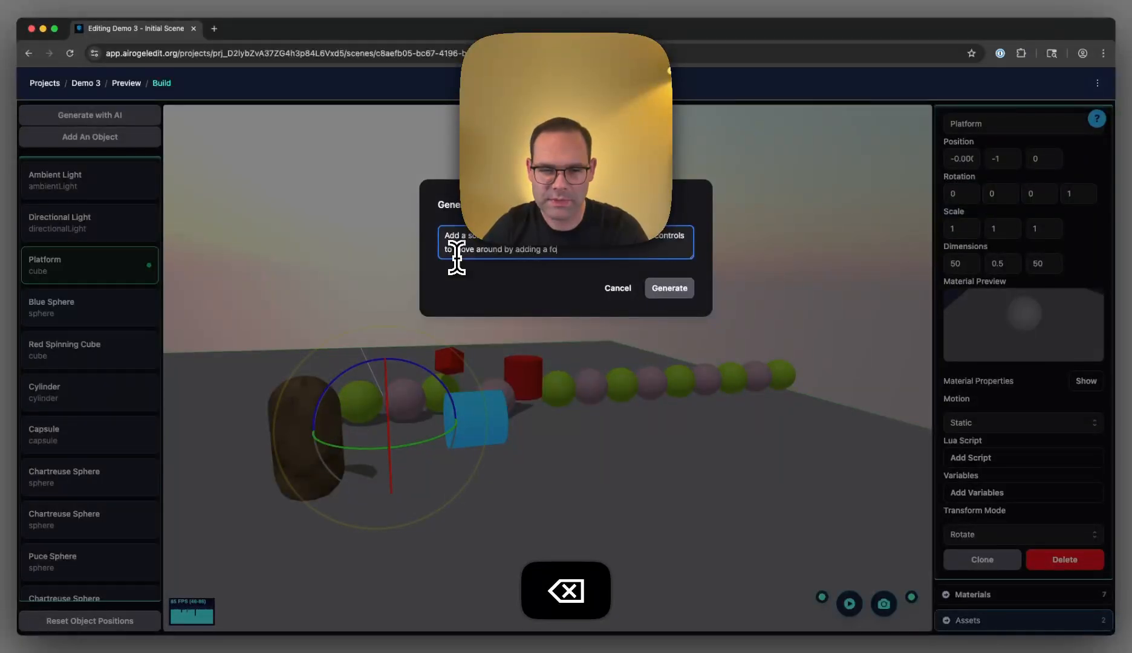
text(e)
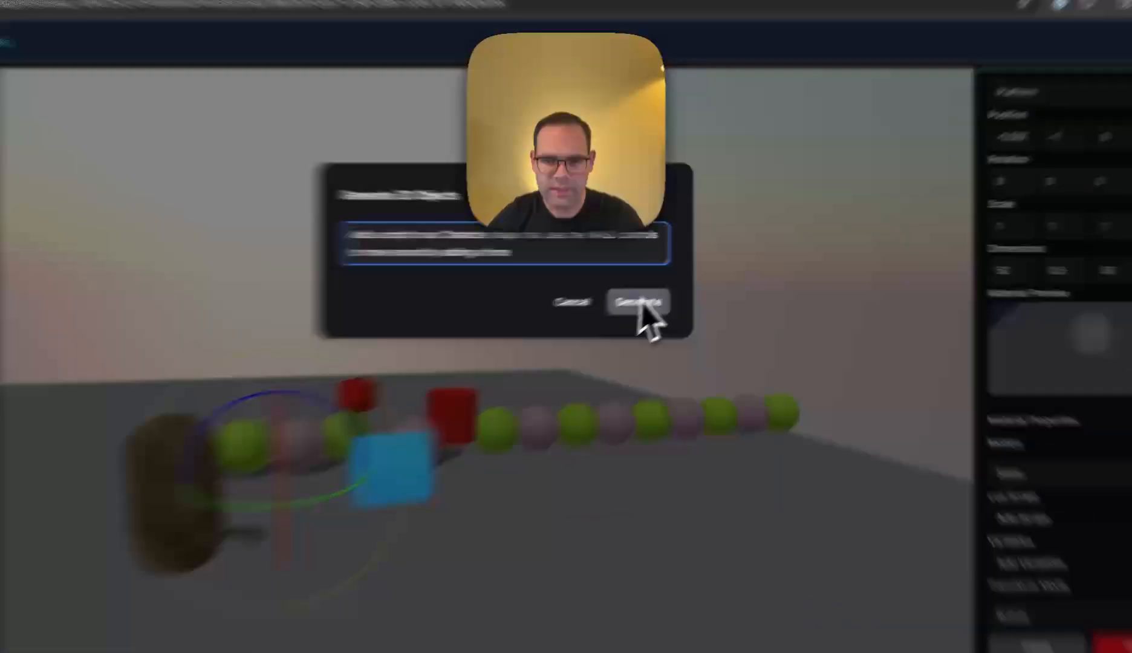
click(667, 289)
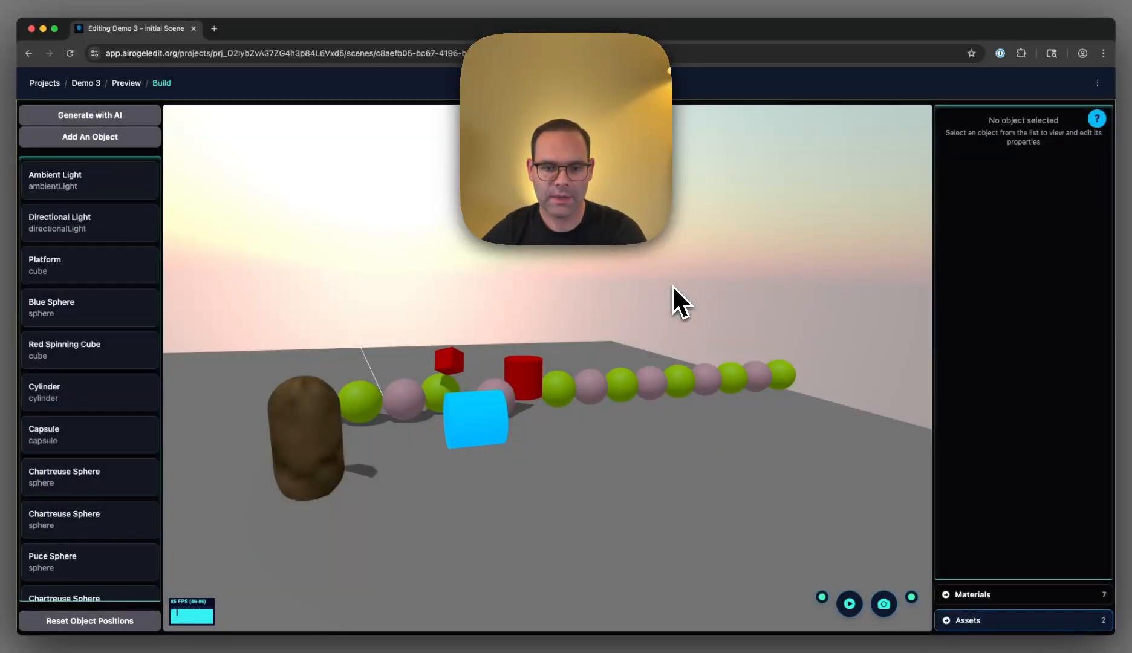
- Reload the editor and reselect the blue cylinder
click(482, 408)
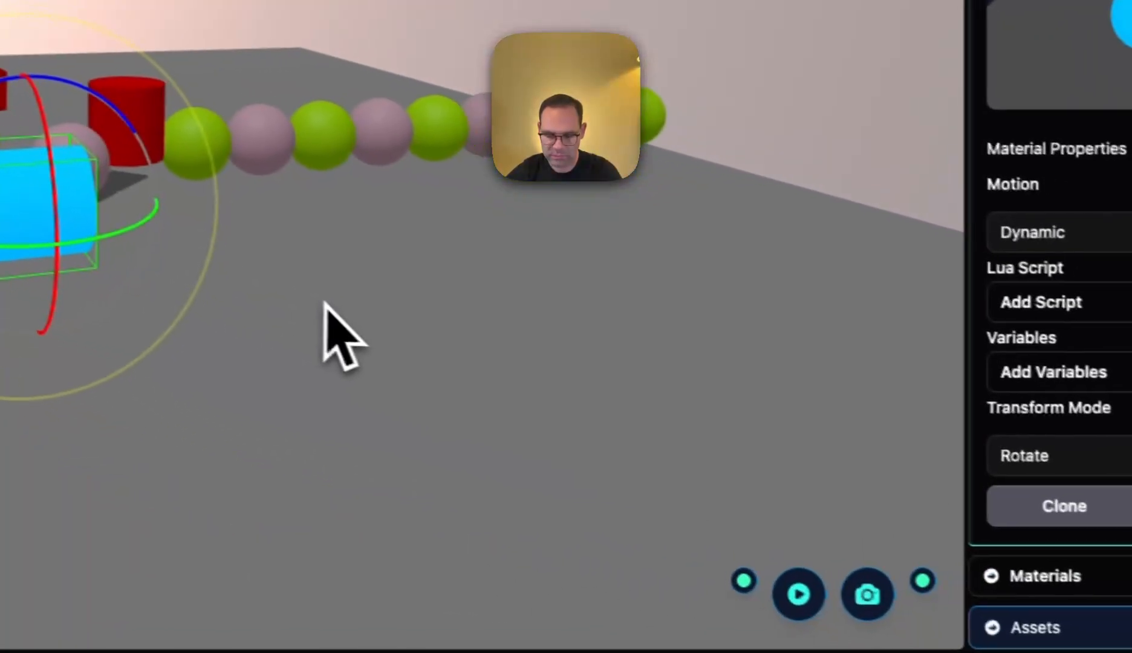
key(super+r)
click(303, 417)
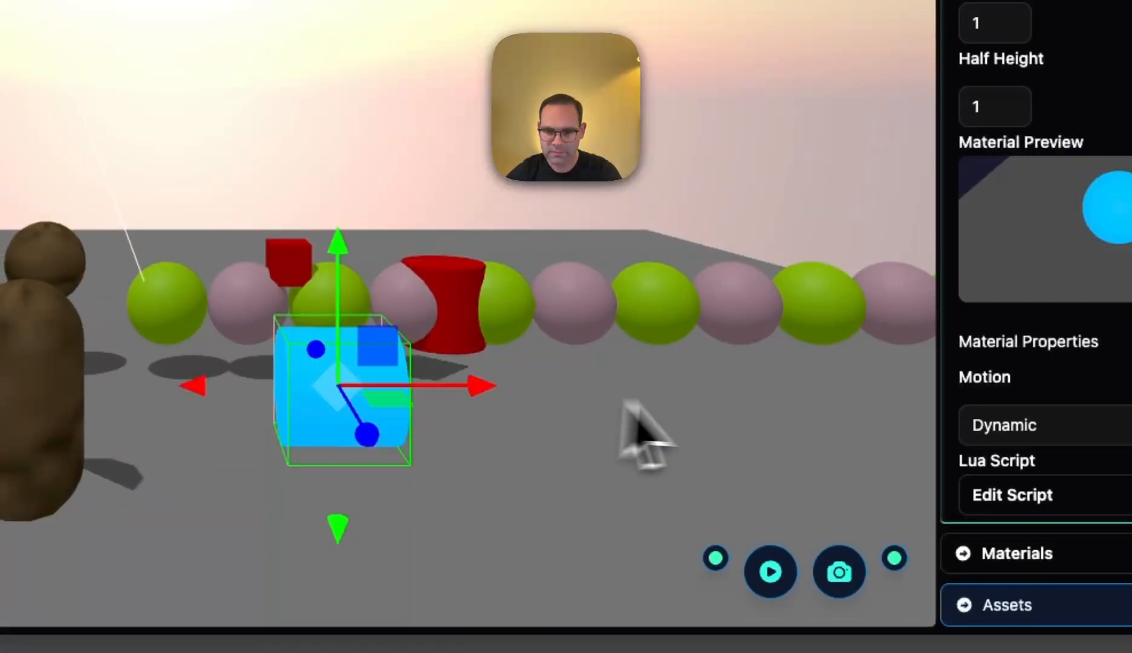
- Edit the forceAmount value in the blue cylinder's Lua script and save the script
scroll(940, 465, down, 5)
click(880, 317)
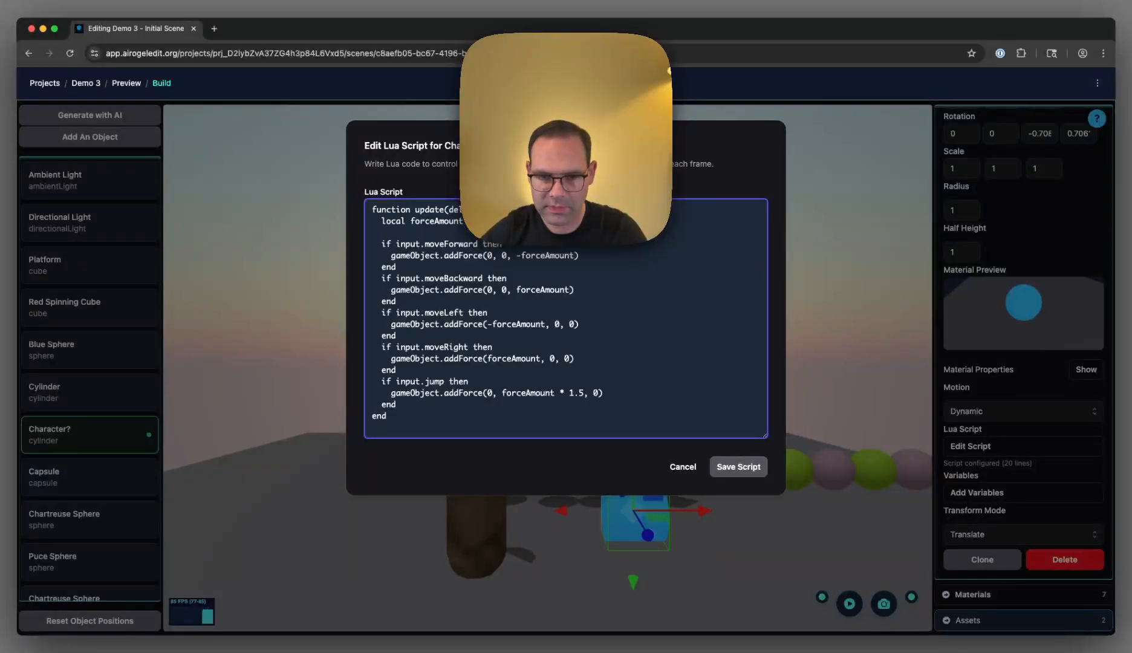
key(BackSpace)
key(Left)
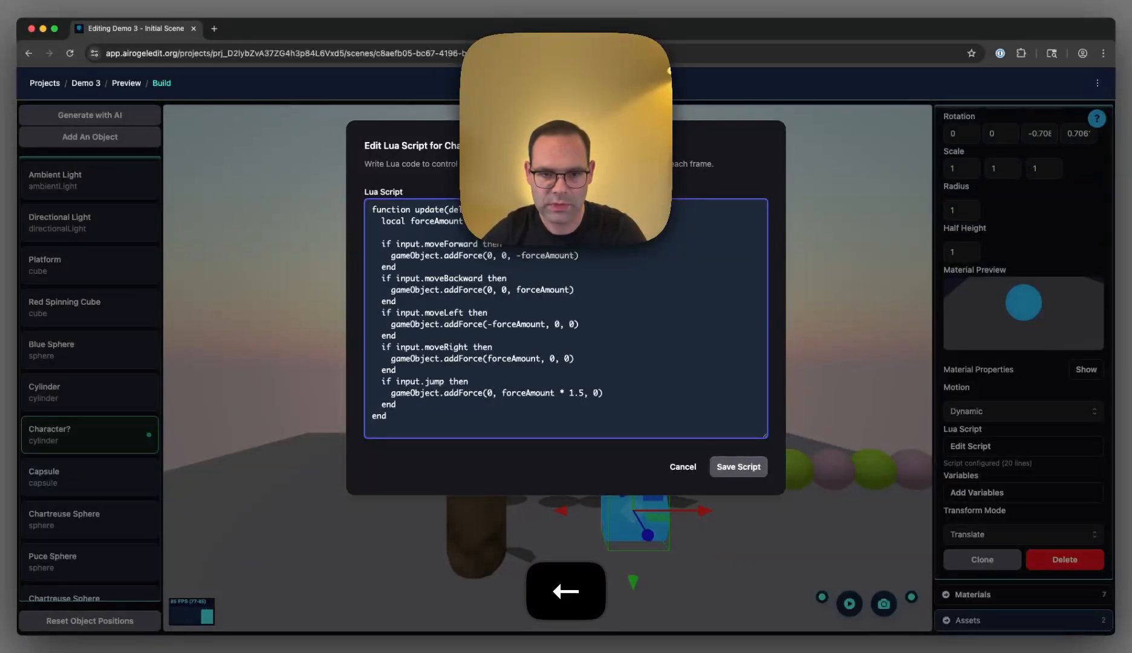
key(BackSpace)
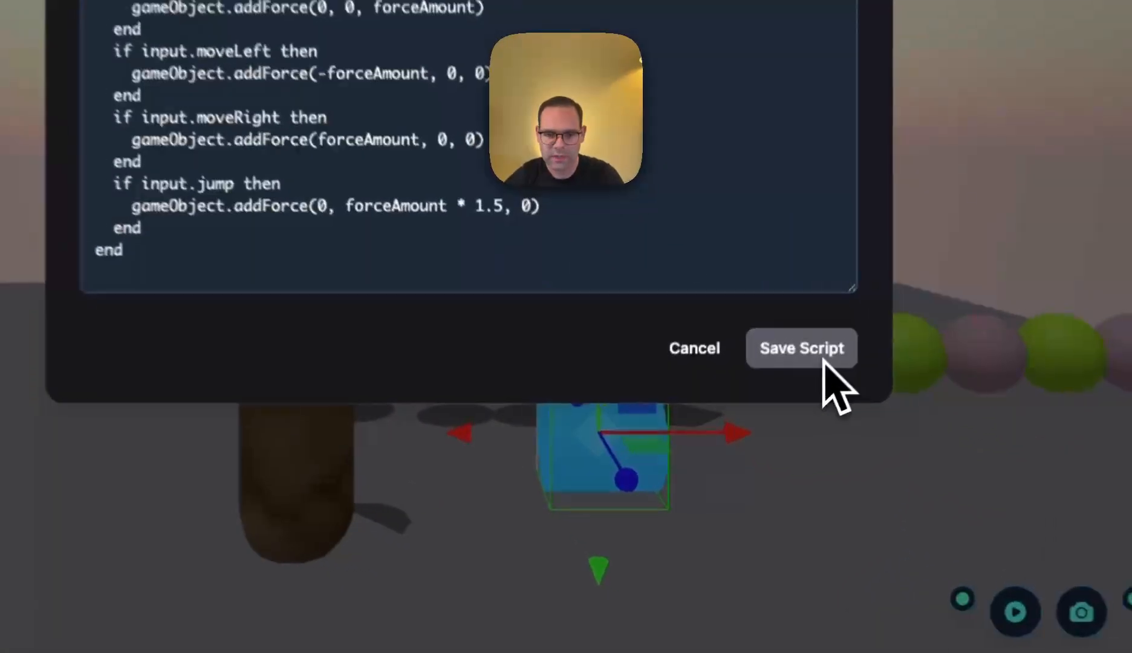
click(748, 471)
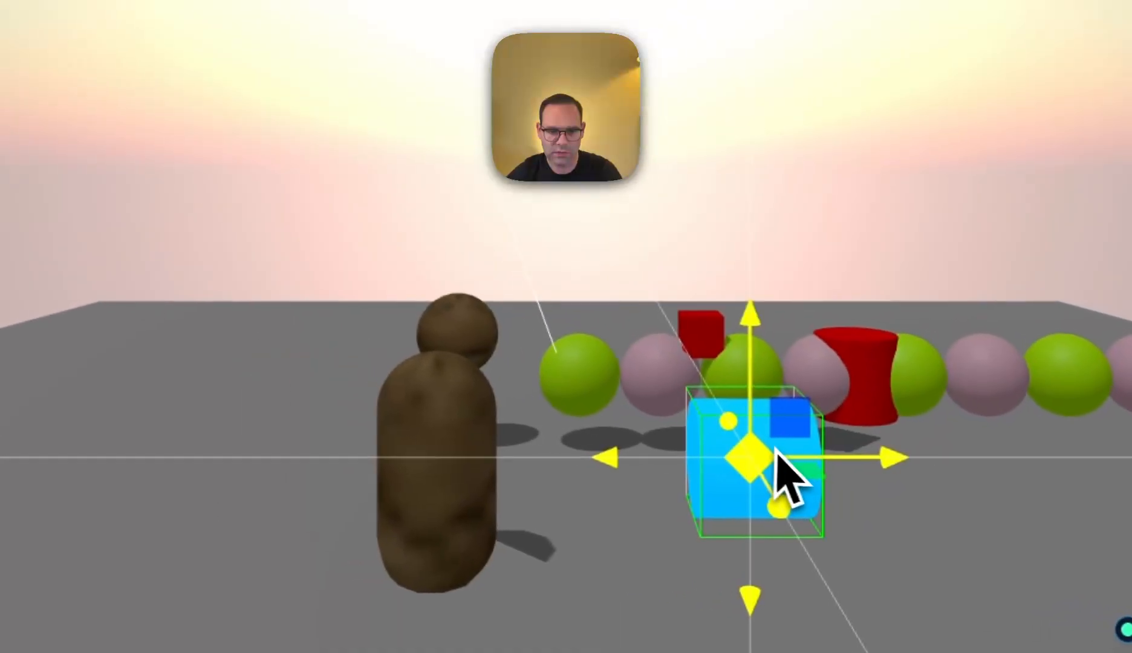
- Test-run the simulation in the editor, stop it and open the scene preview
click(1028, 612)
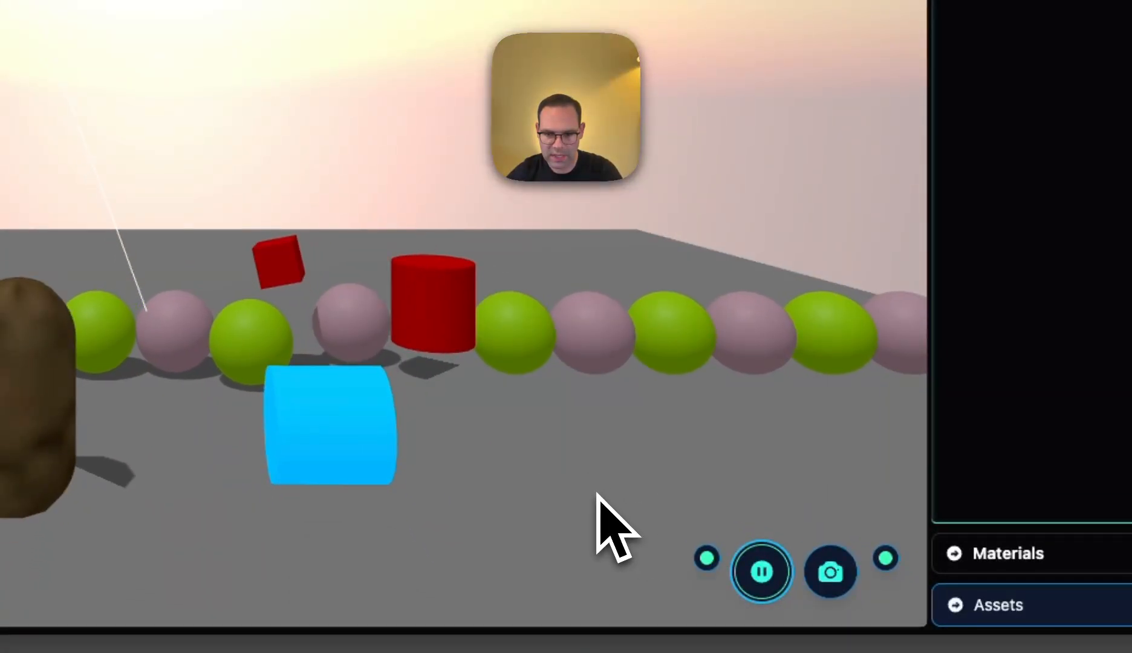
click(763, 580)
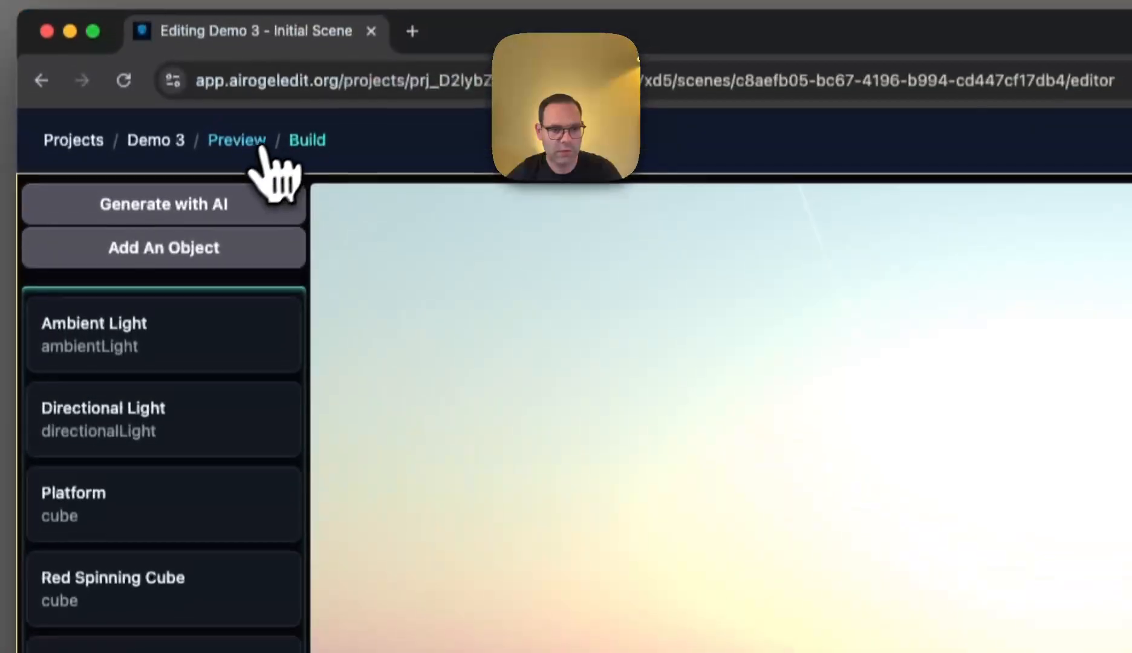
click(250, 155)
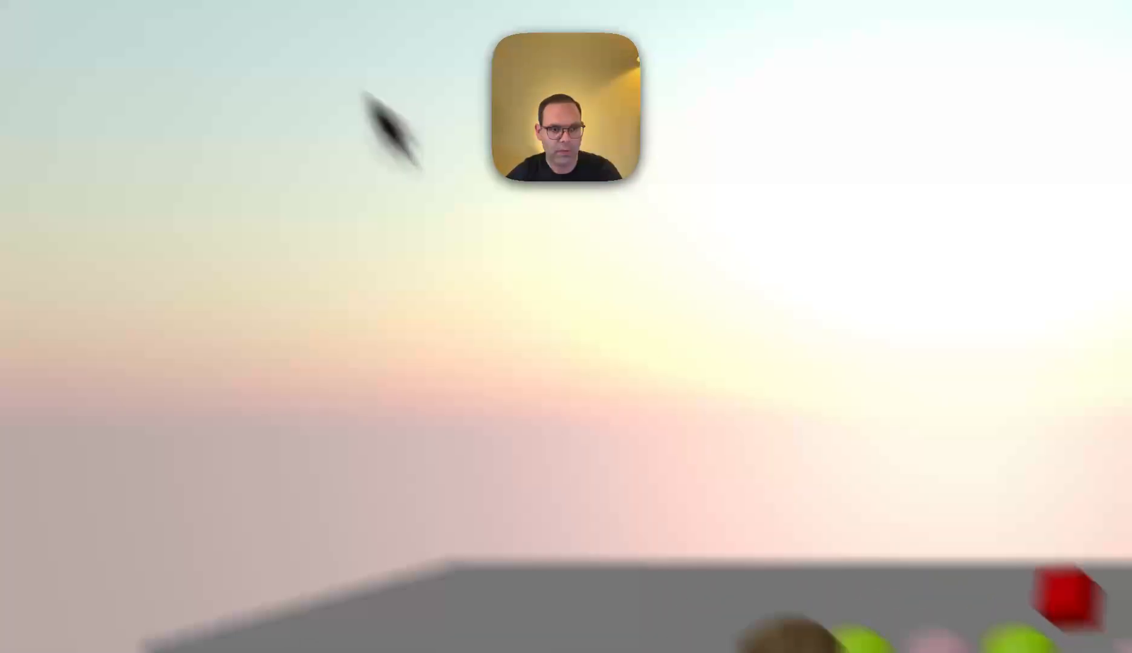
- Return to the scene editor and add a camera to the scene
click(293, 36)
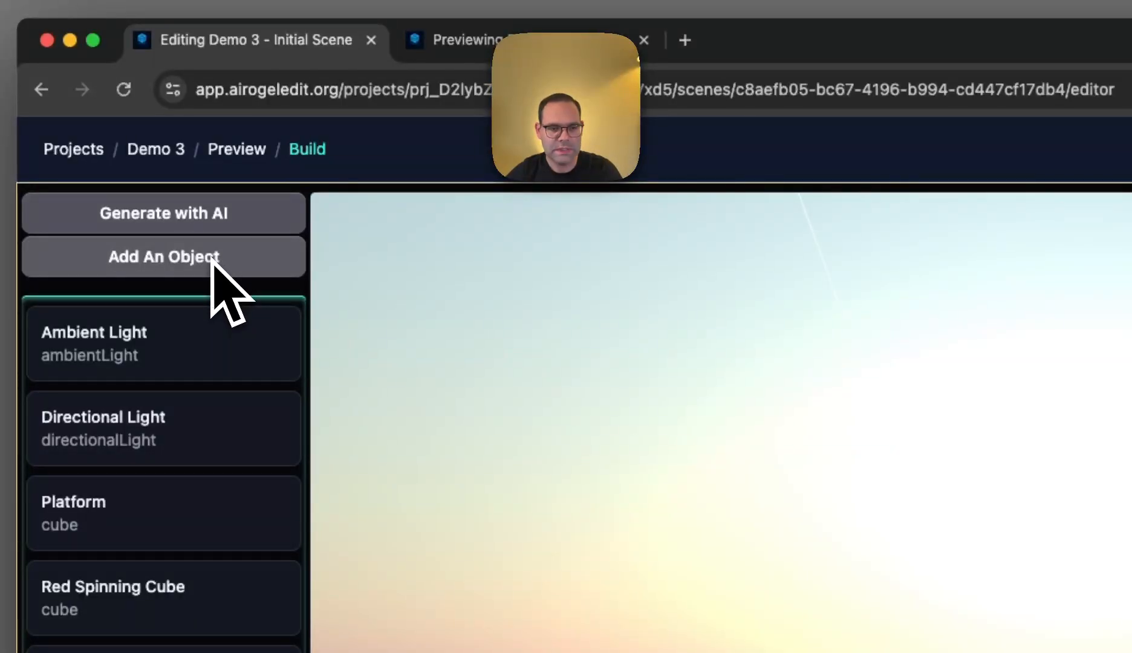
click(212, 258)
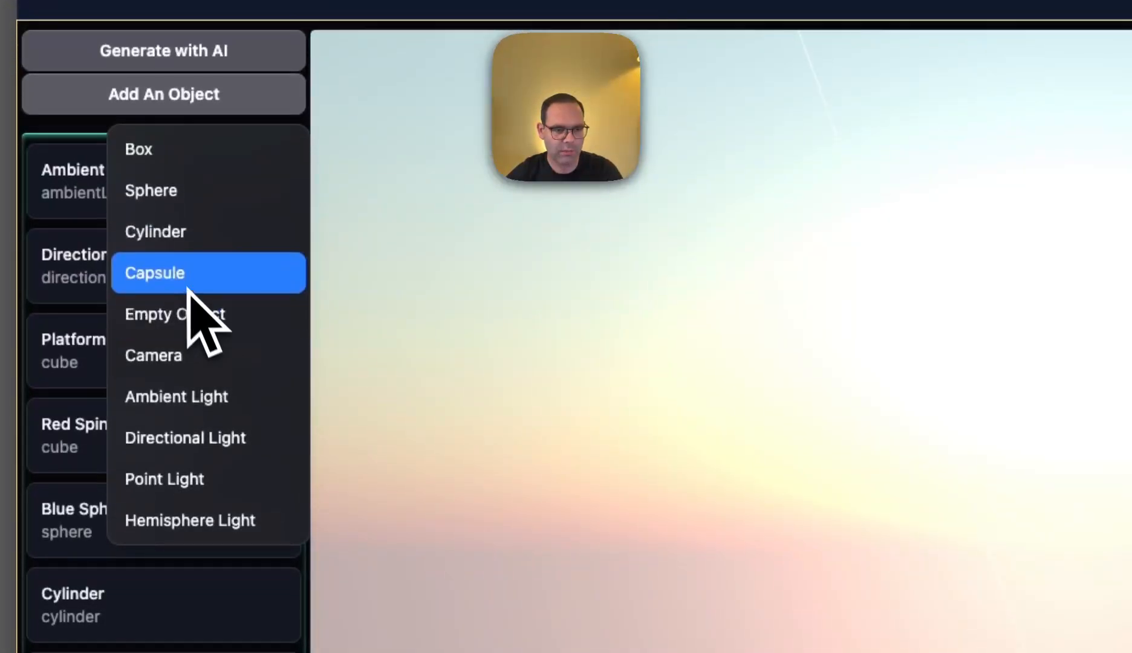
click(181, 357)
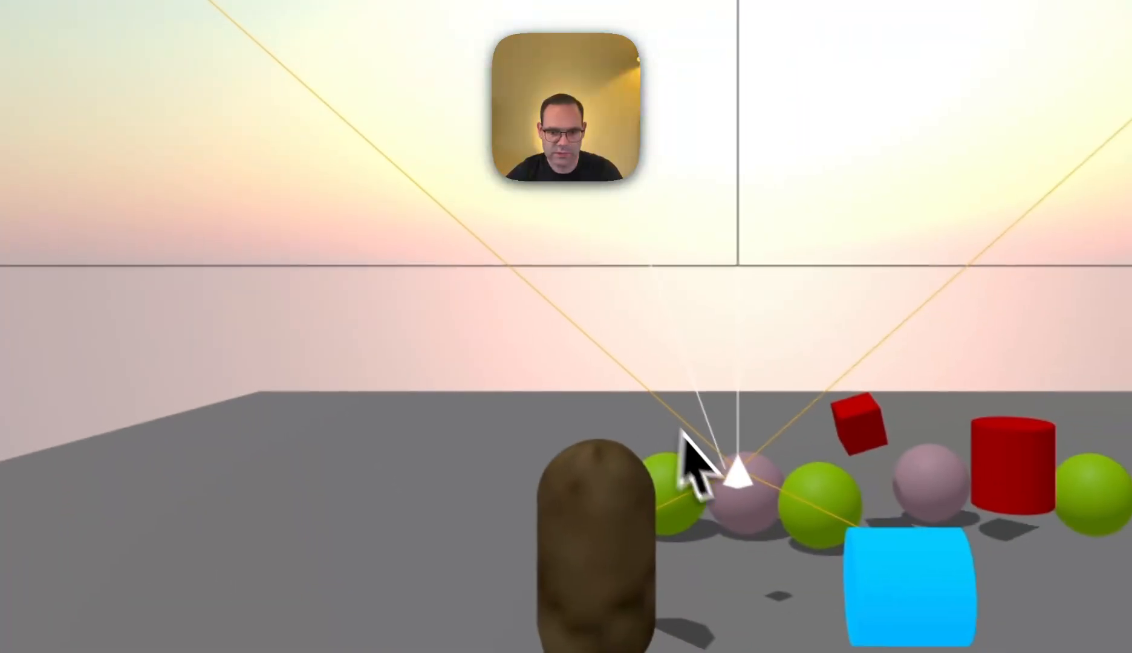
- Select the new camera, check its view in the reloaded preview and return to the editor
click(737, 479)
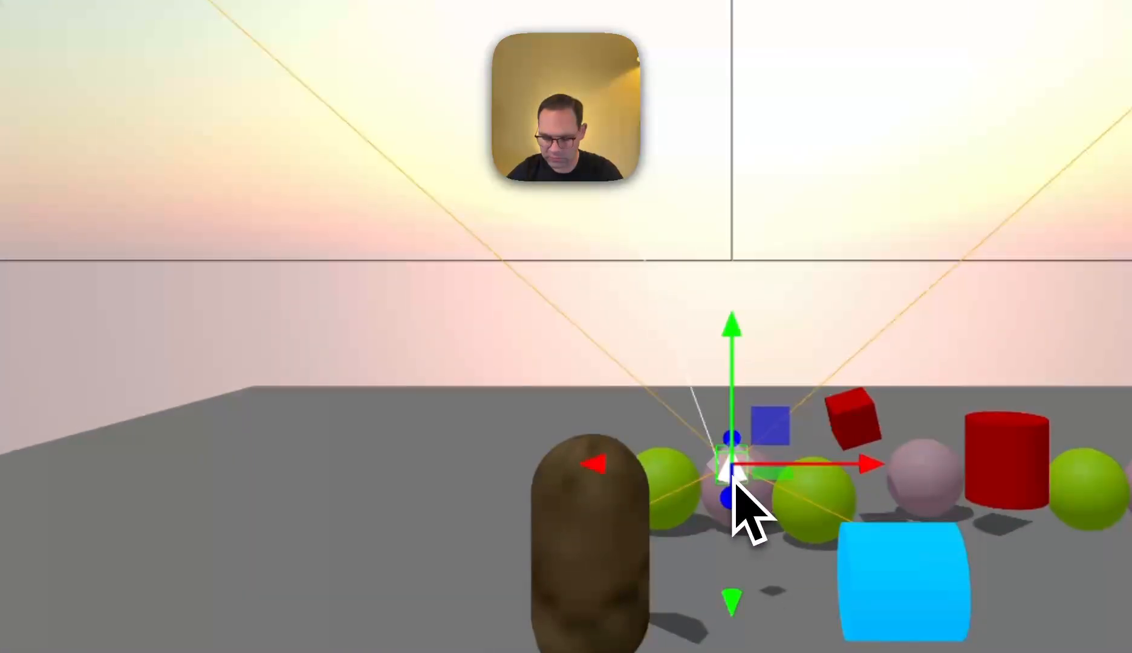
key(super+shift+braceright)
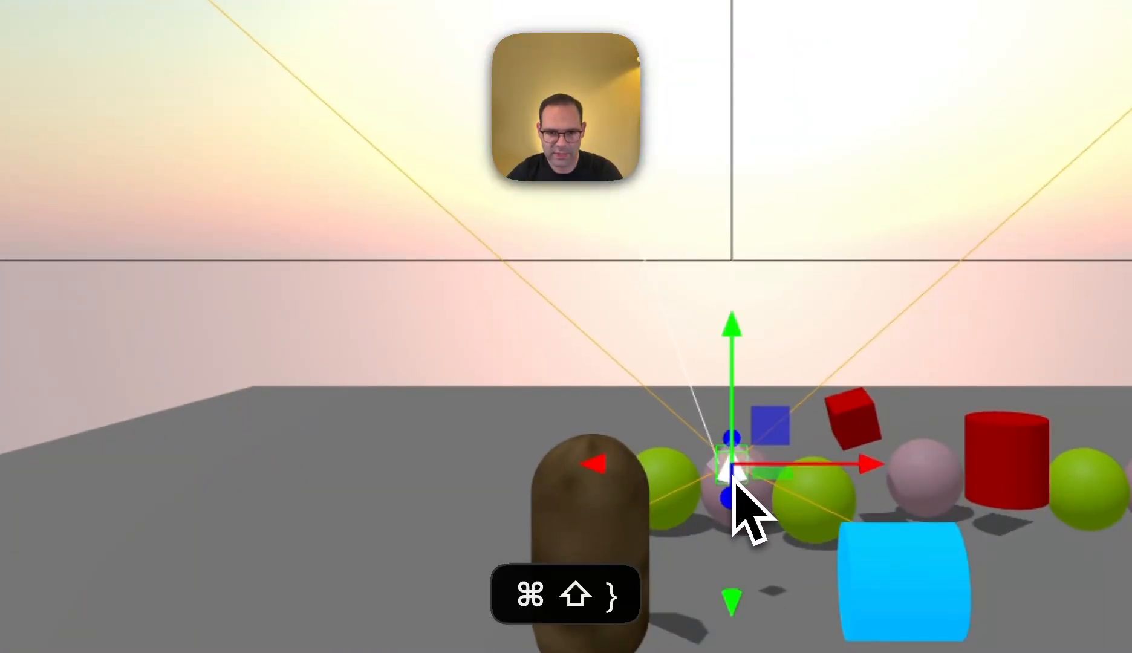
key(super+r)
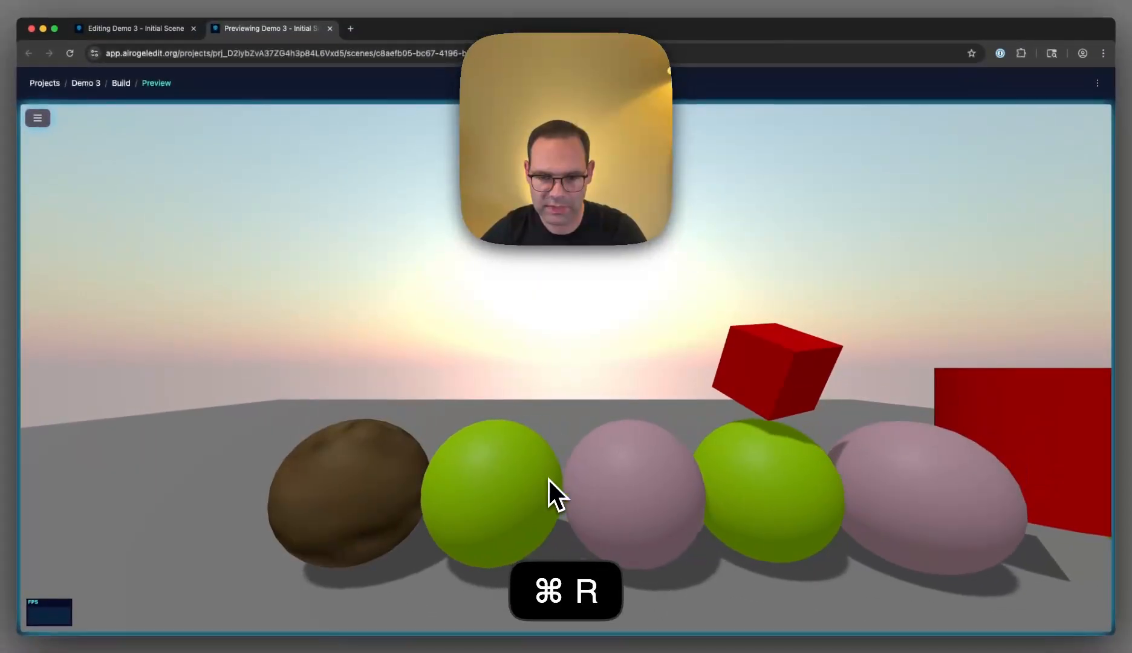
key(super+shift+braceleft)
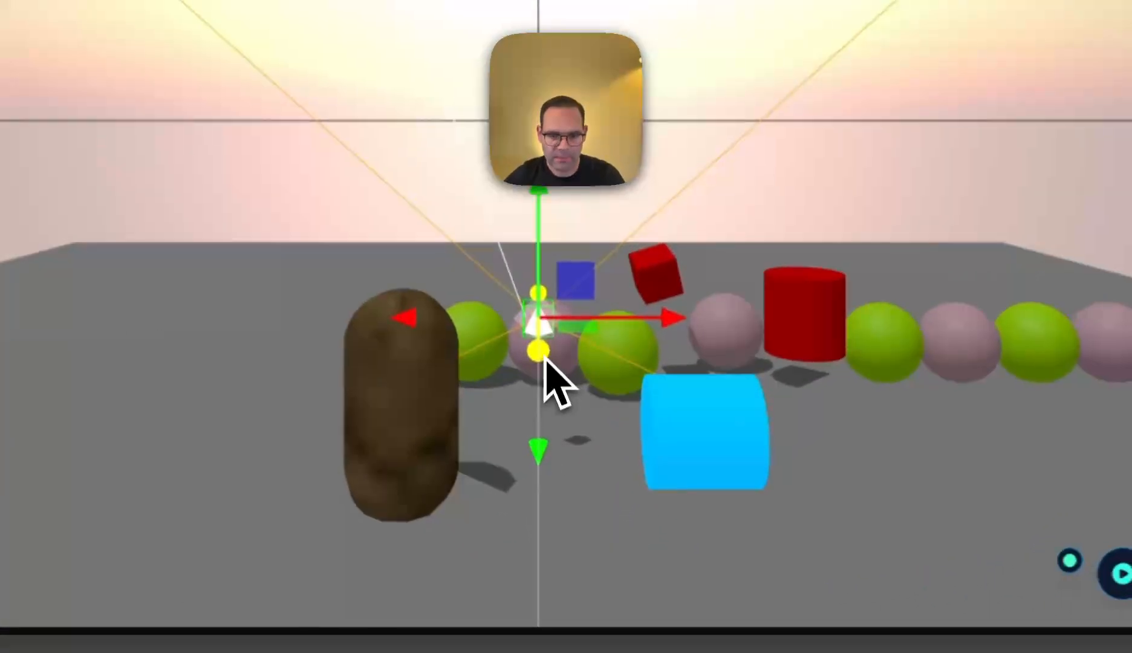
- Move the camera back, up and sideways to about 0.89, 3.91, 16.83, facing the objects
drag(551, 491, 575, 609)
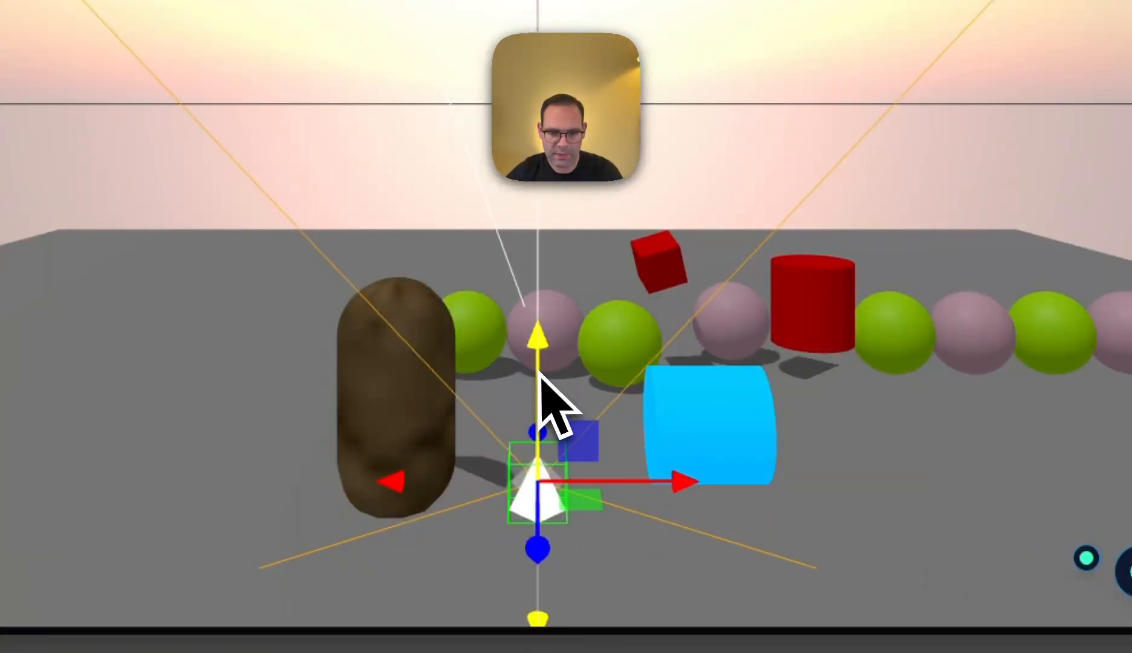
drag(537, 369, 556, 189)
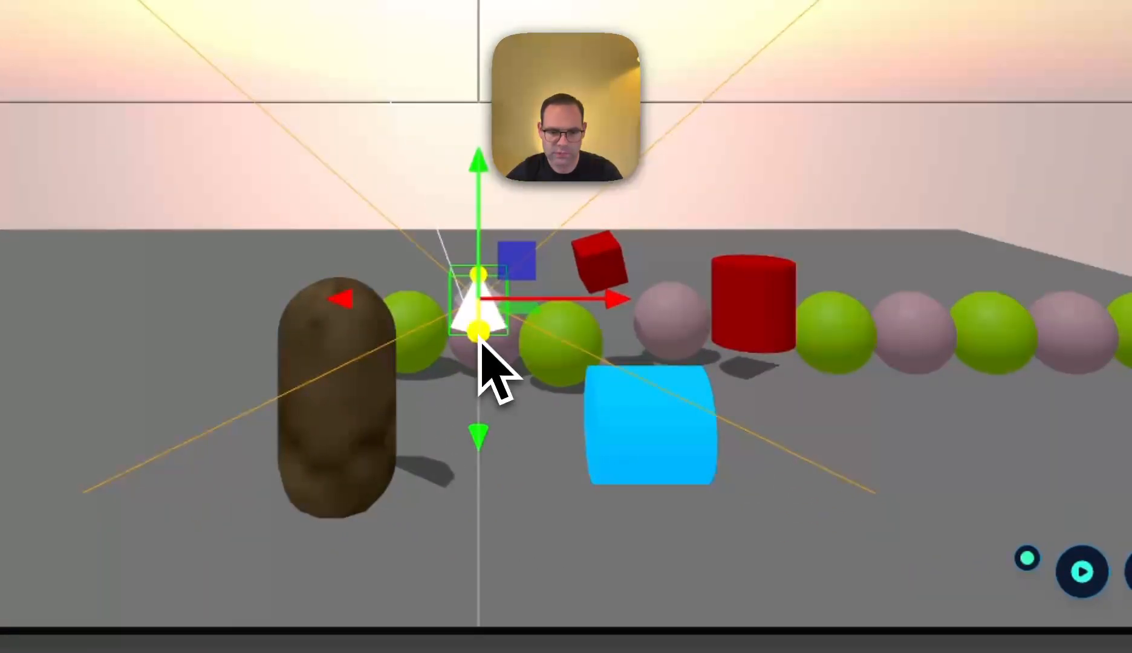
drag(480, 343, 532, 569)
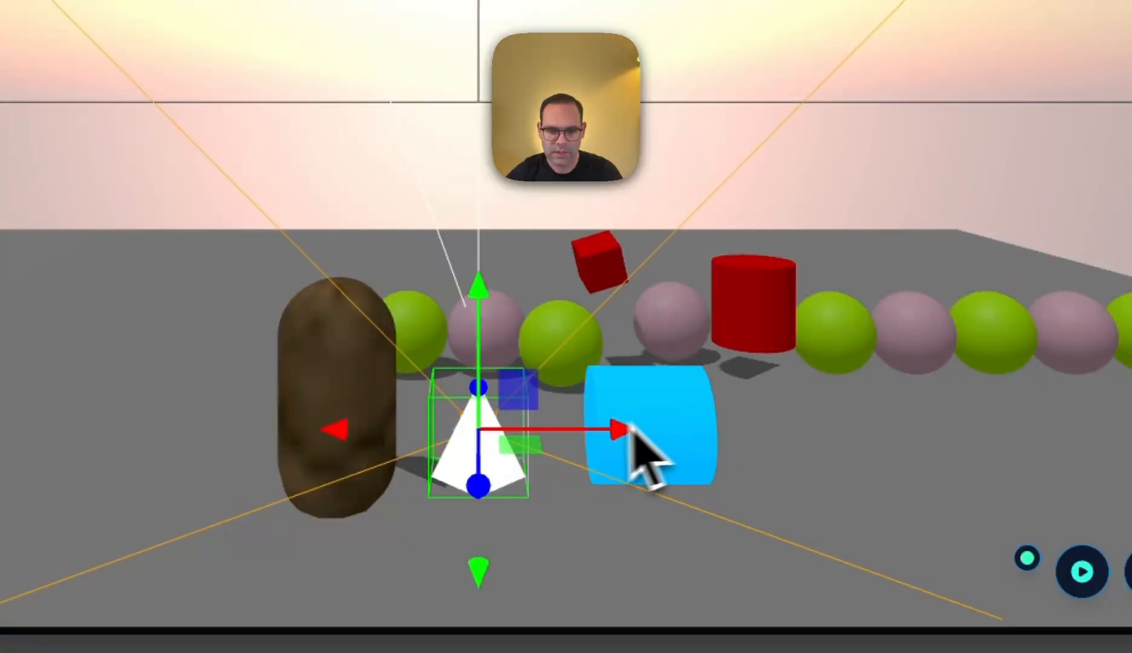
drag(622, 428, 728, 444)
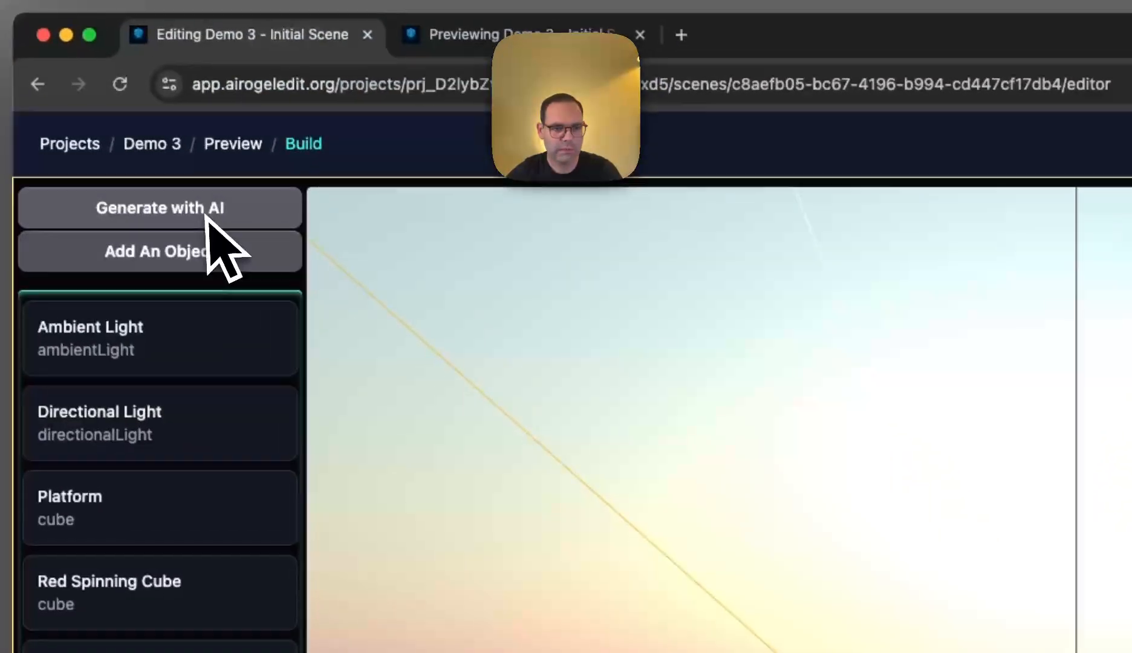
- Generate another addition with AI from a prompt that begins with "Create a" and ends with "around"
click(205, 214)
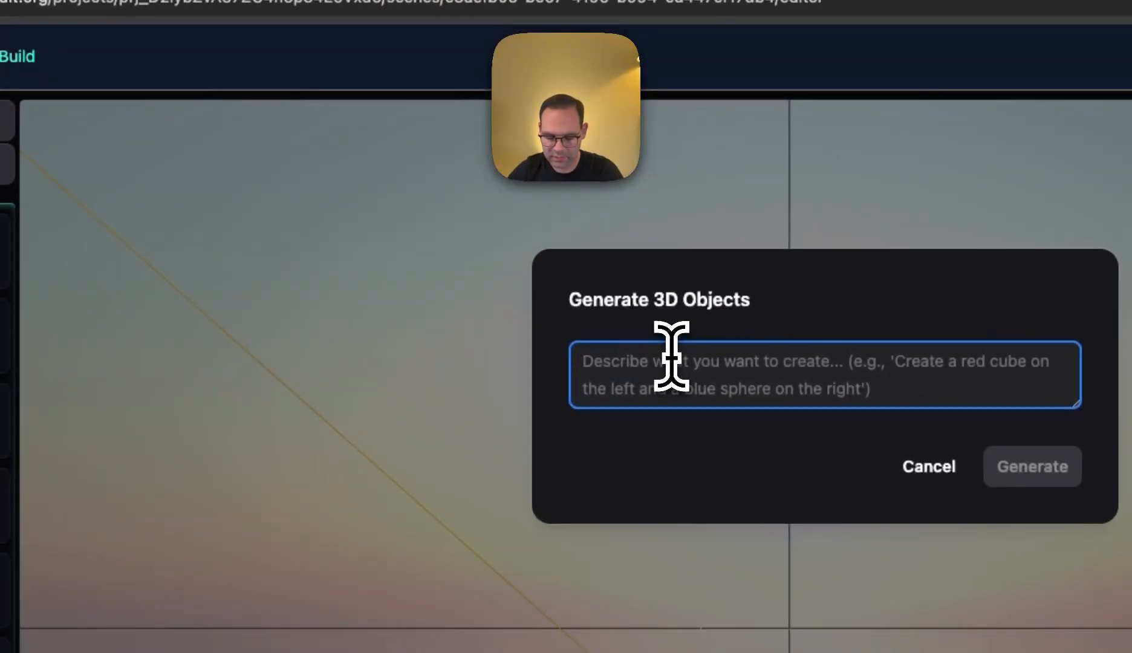
text(Create a a)
key(BackSpace)
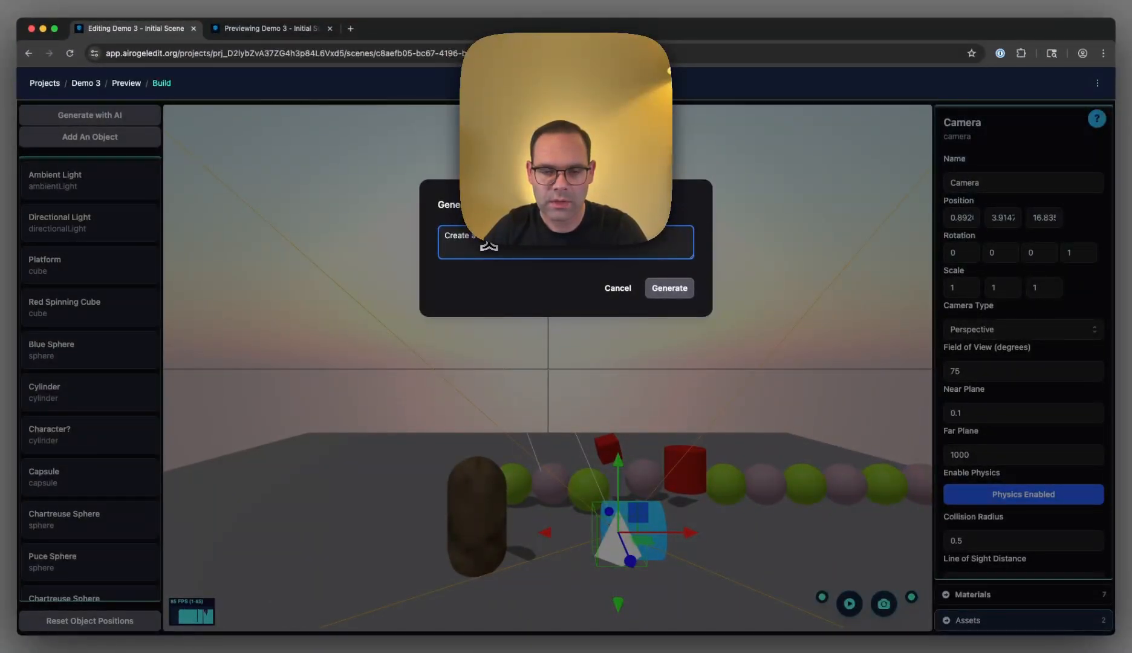
key(BackSpace)
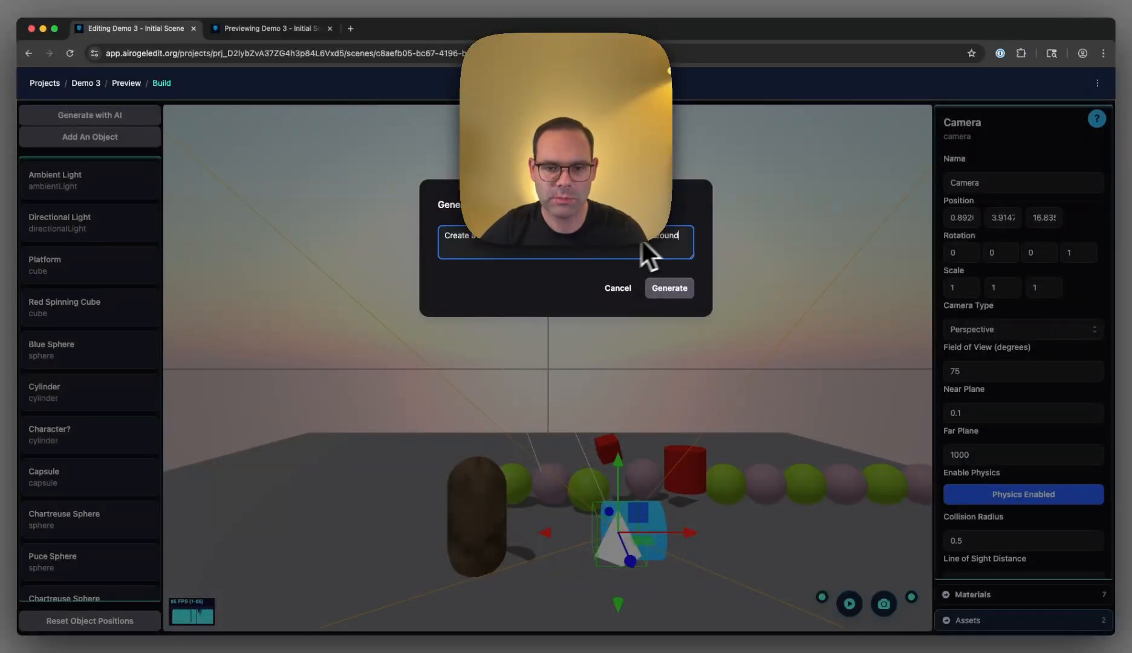
click(684, 292)
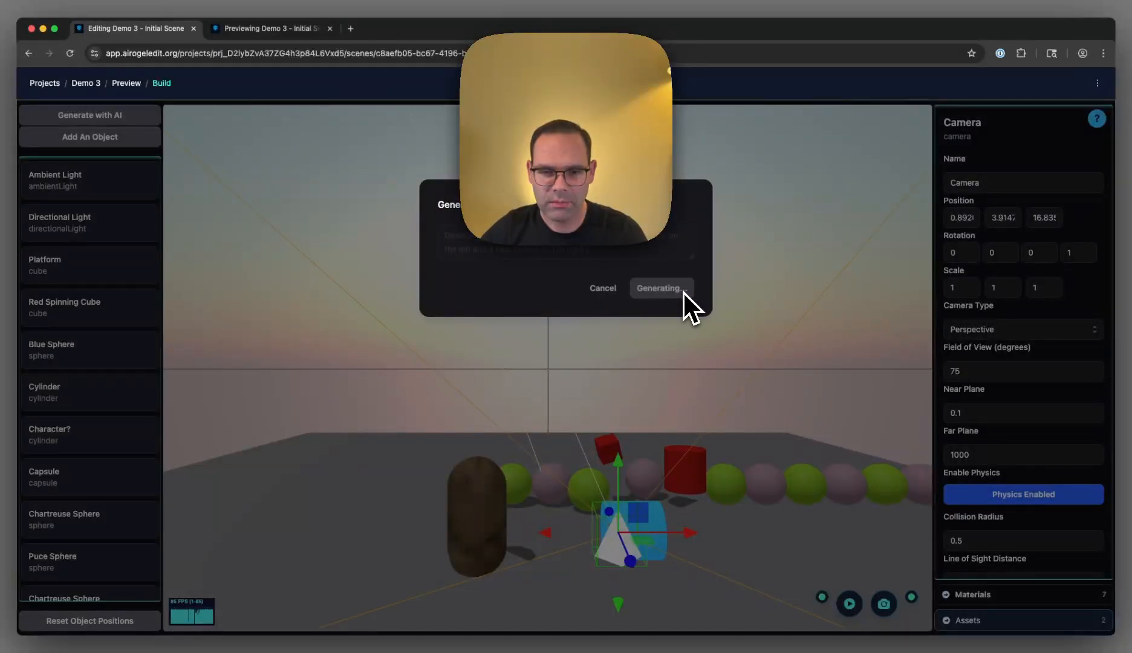
- Reload the scene preview to examine the blue cylinder's movement from the new camera, and return to the editor
click(278, 27)
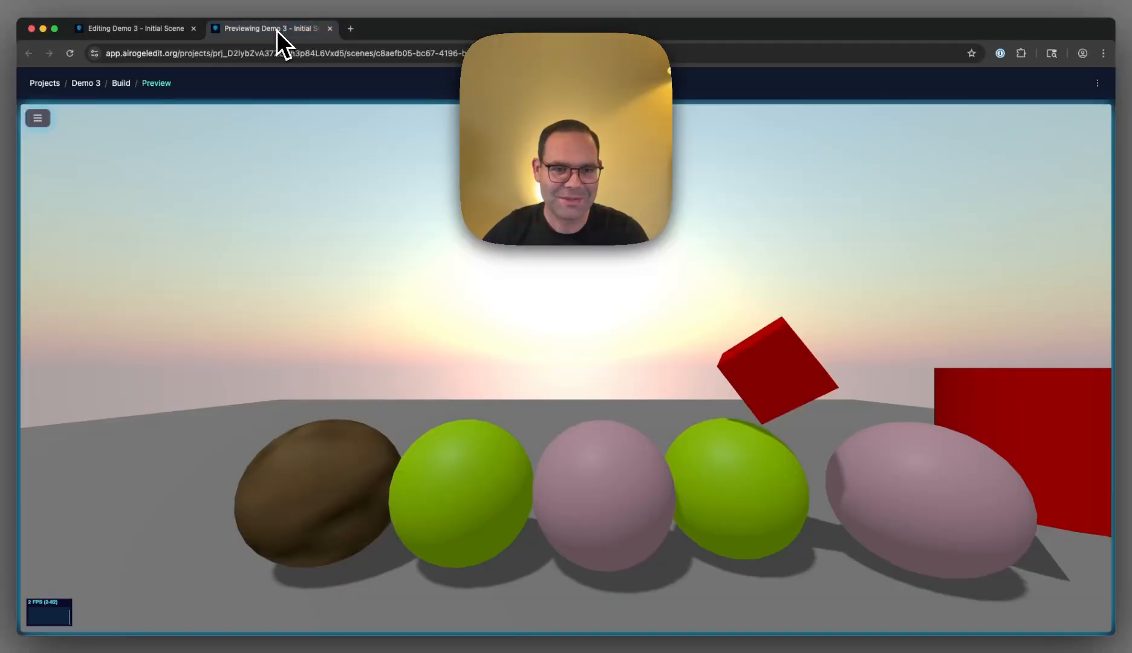
key(super+r)
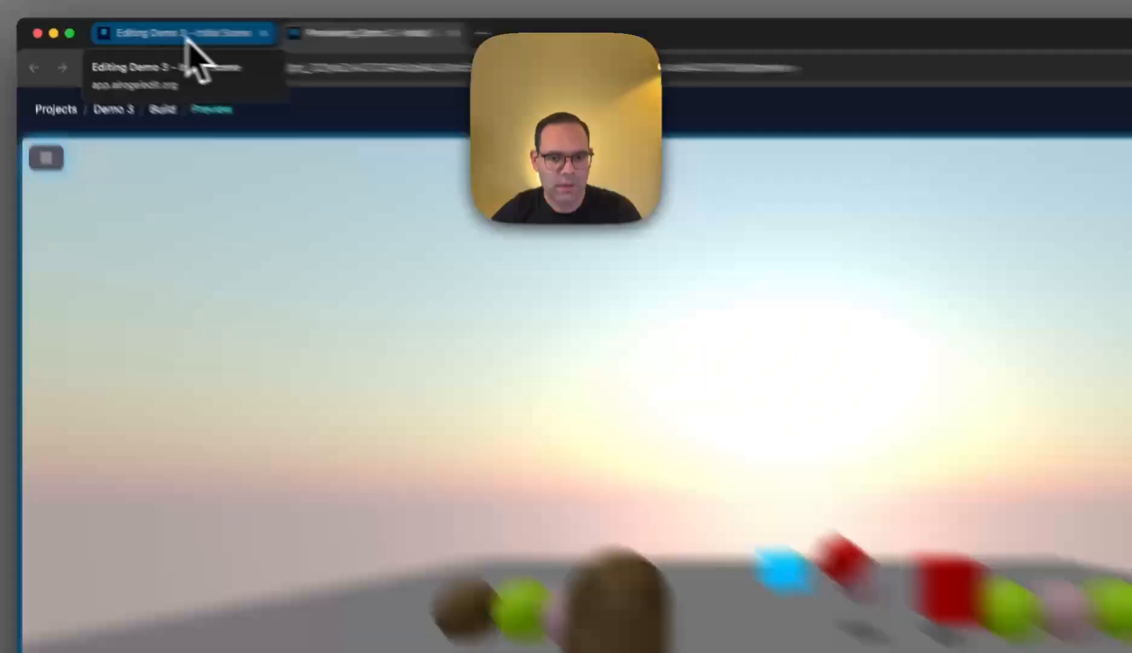
click(139, 32)
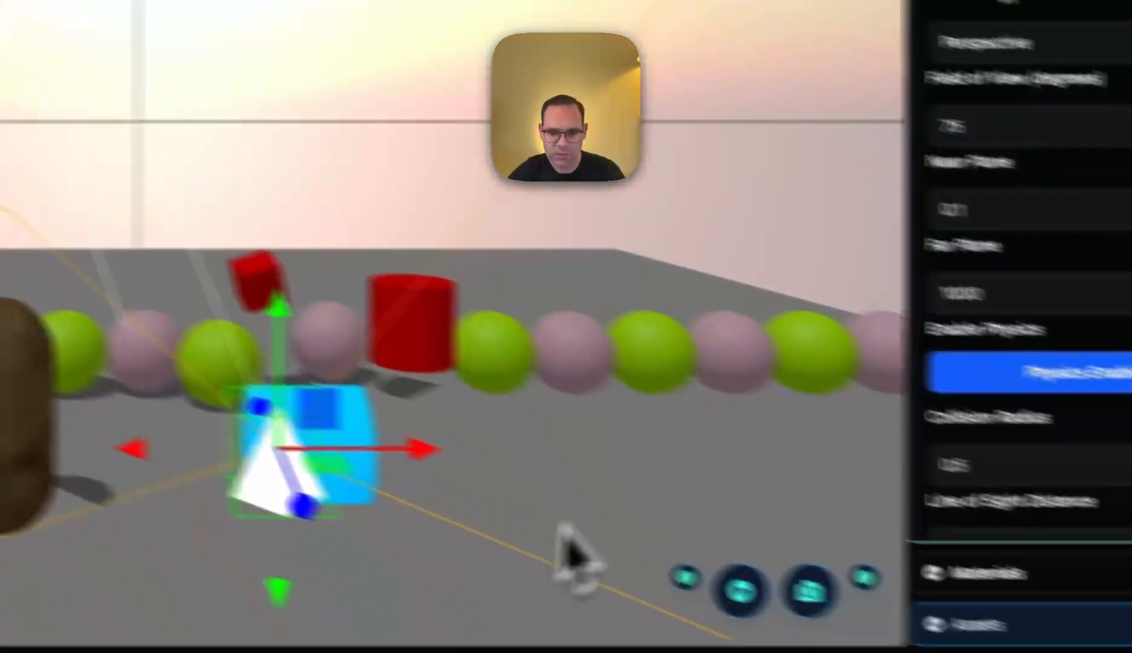
- Check the new camera's properties for a generated Lua script and reload the editor
scroll(995, 447, down, 5)
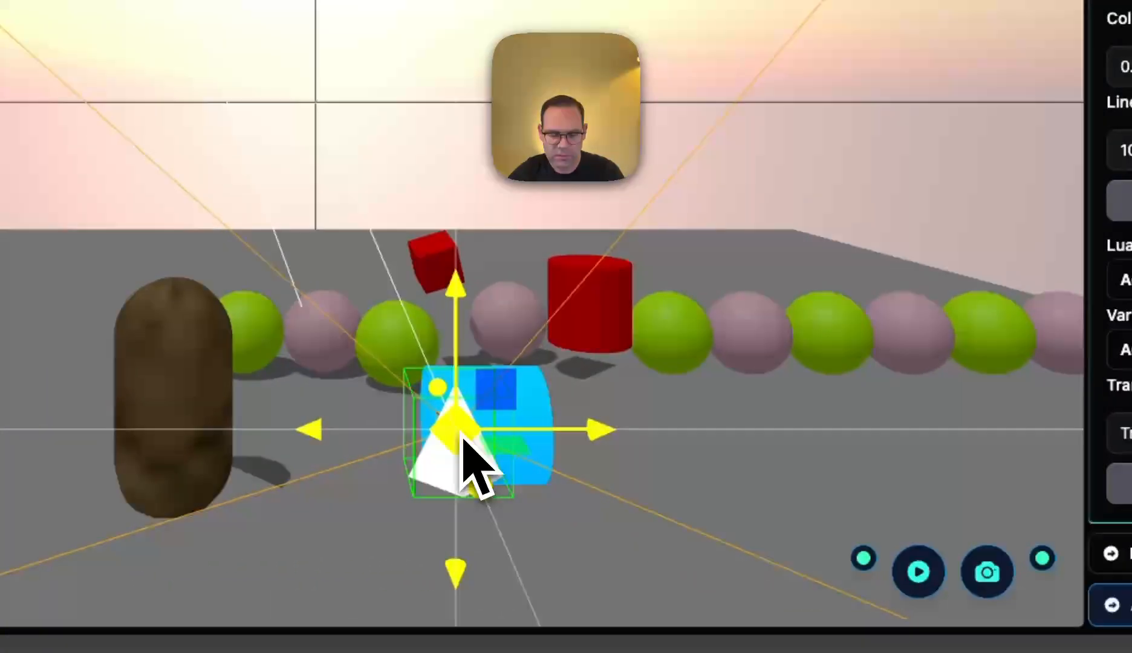
click(457, 432)
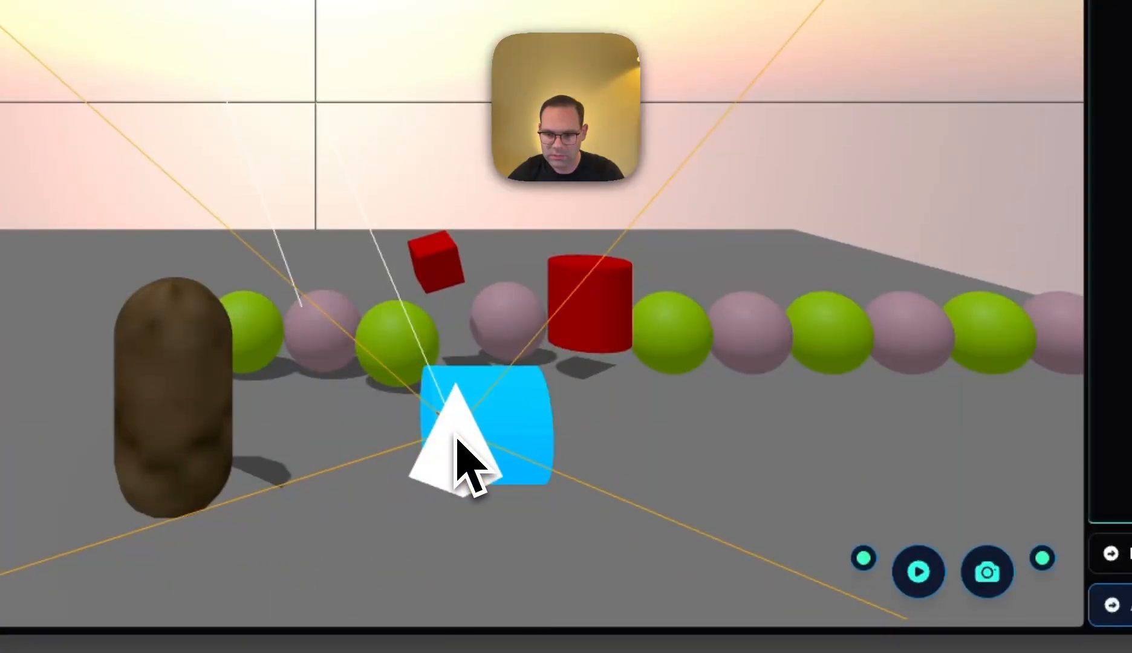
click(798, 432)
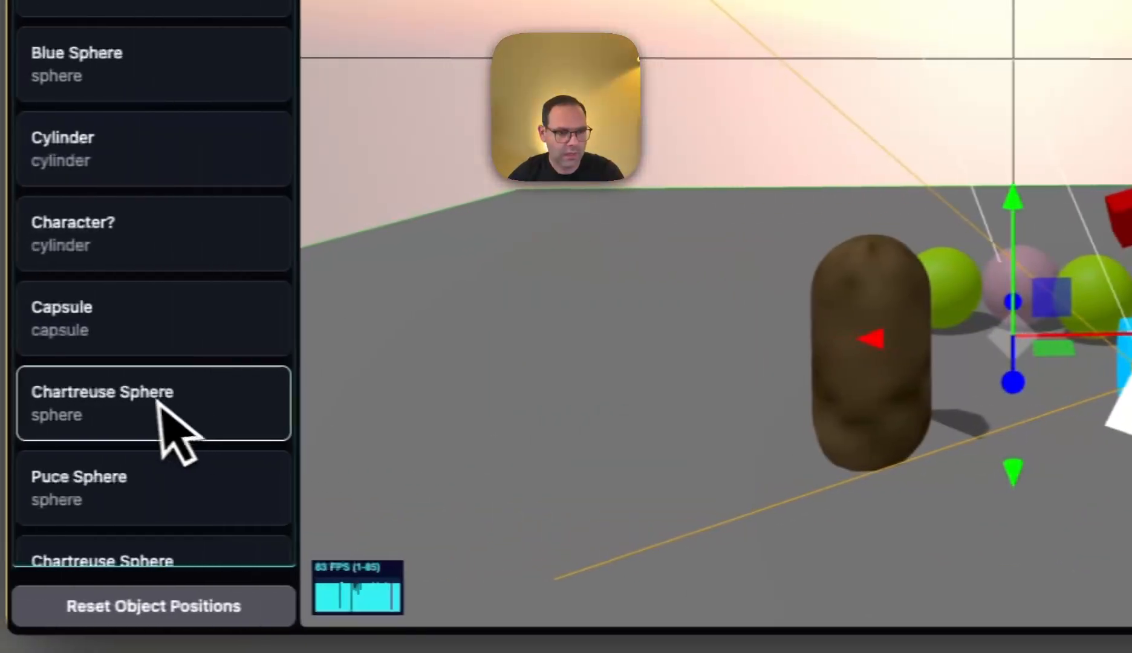
scroll(177, 429, down, 8)
scroll(158, 487, down, 2)
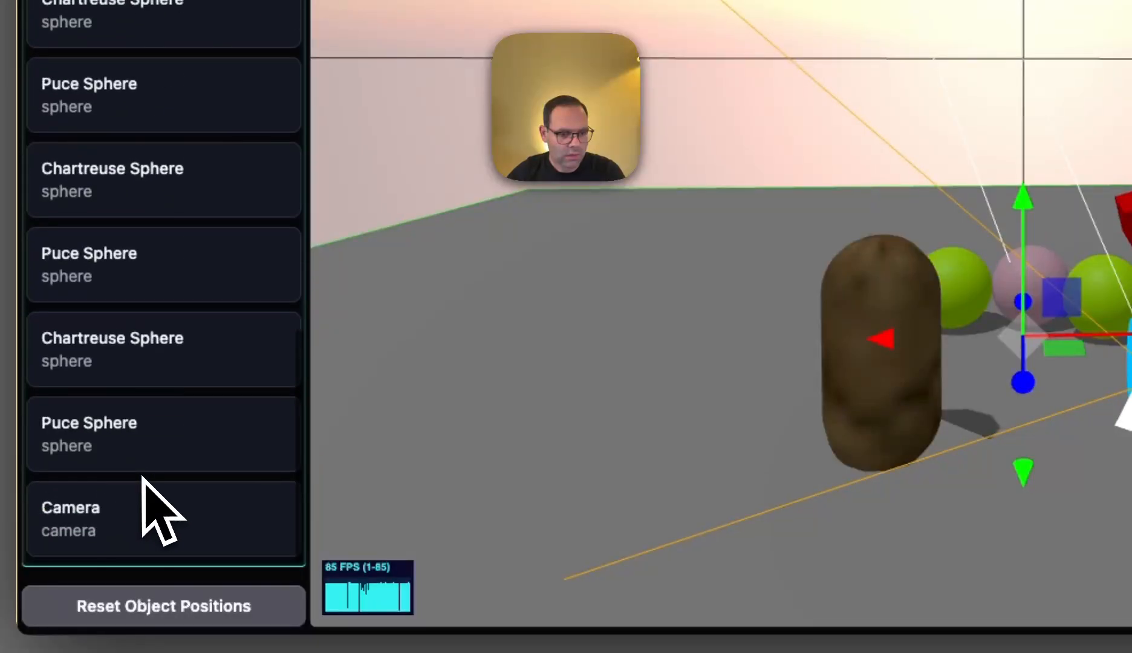
click(130, 525)
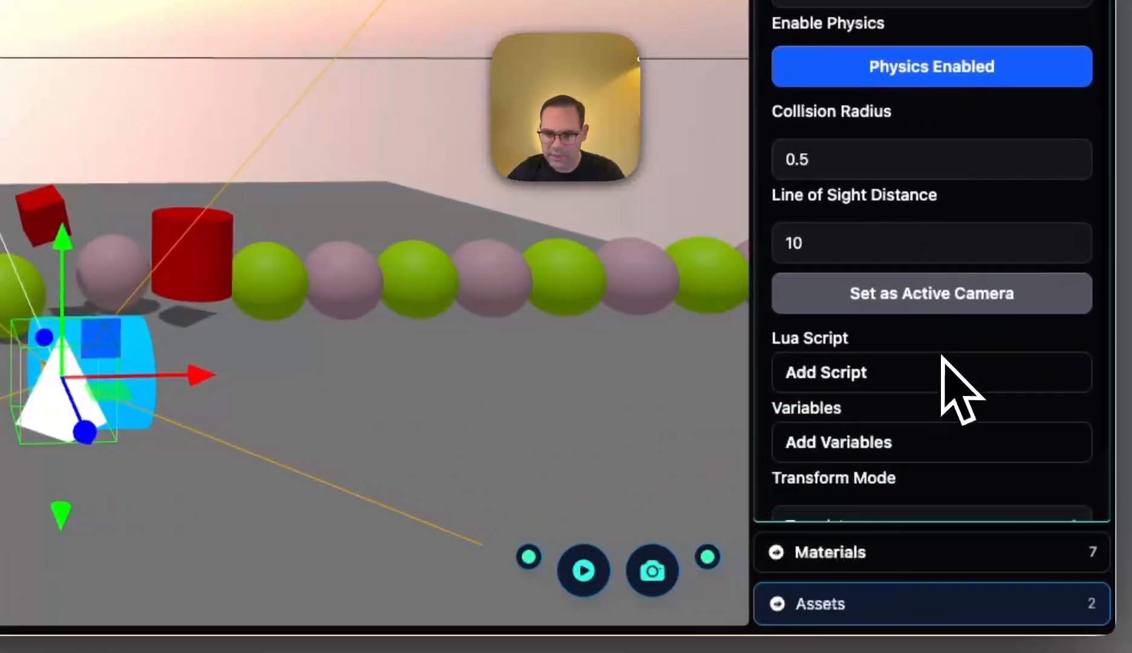
scroll(943, 384, down, 2)
click(583, 449)
key(super+r)
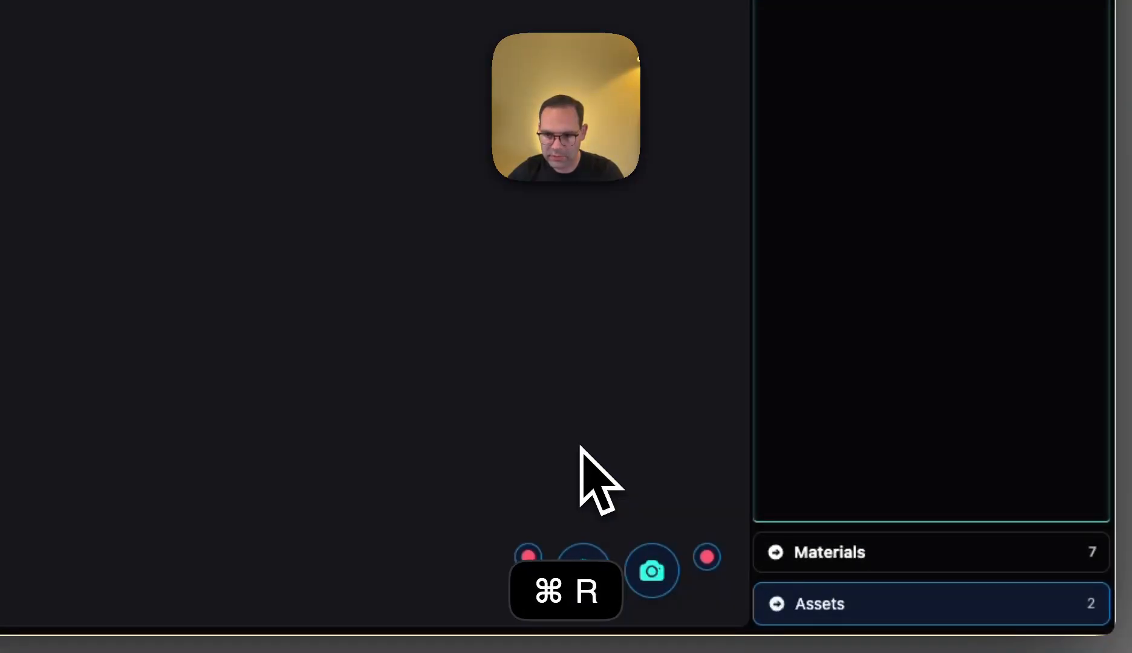
- Review the camera's Lua follow script in the reloaded scene and close it without changes
scroll(91, 526, down, 10)
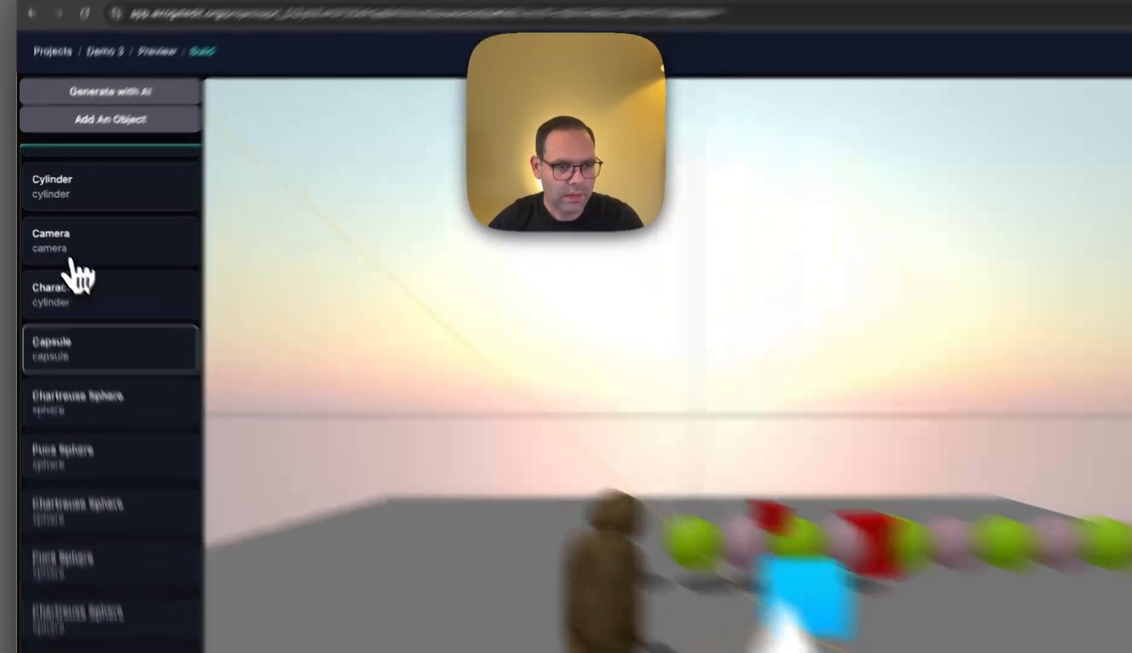
click(64, 233)
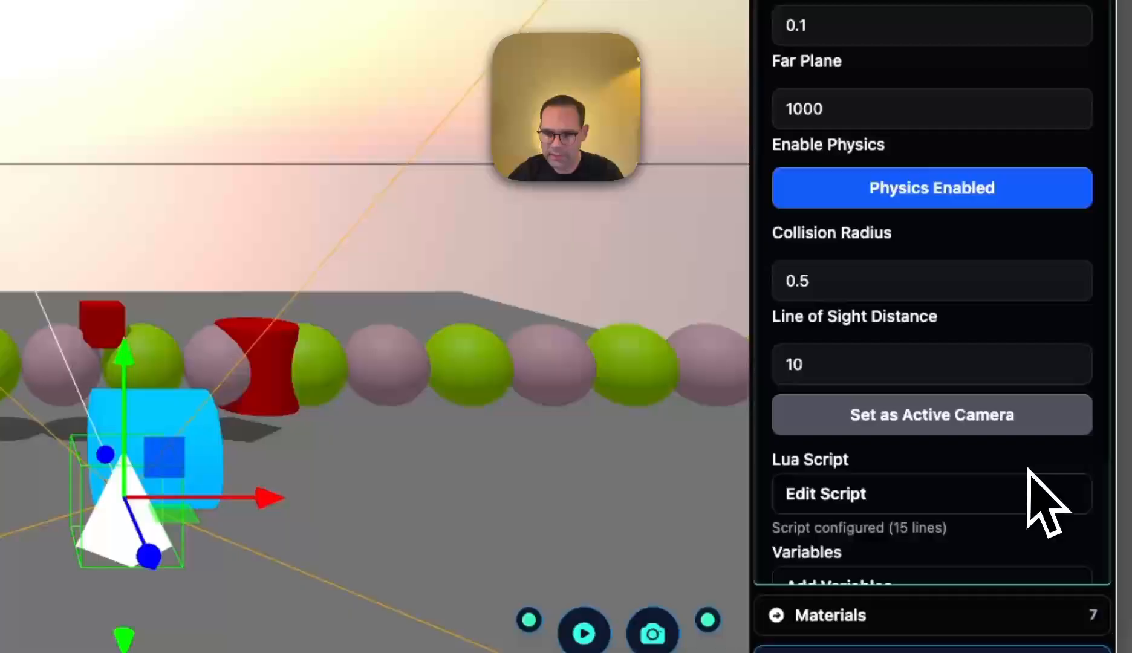
scroll(1027, 469, down, 3)
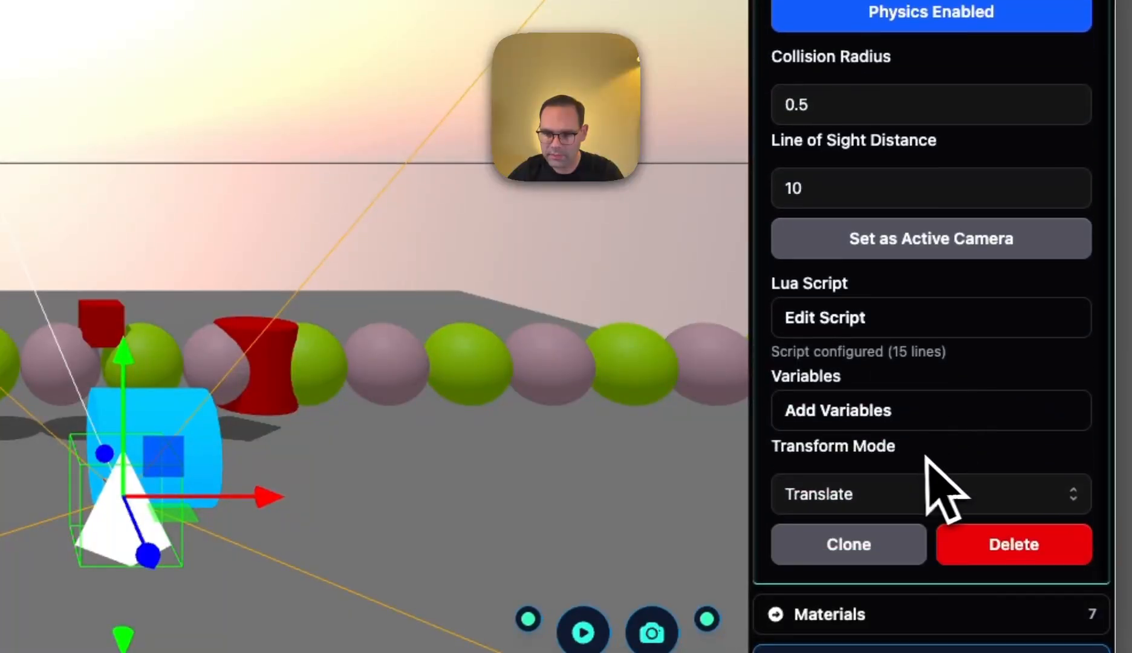
click(877, 315)
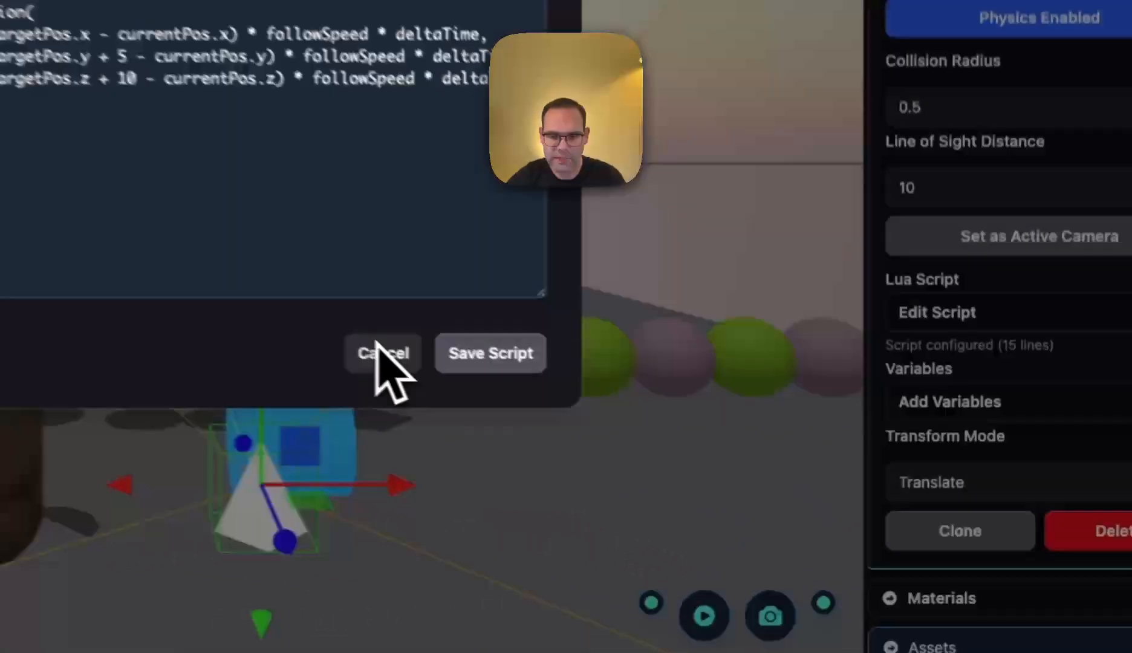
click(683, 466)
- Add an Object Reference variable named target to the camera, with Character? (cylinder) as its value
click(1011, 491)
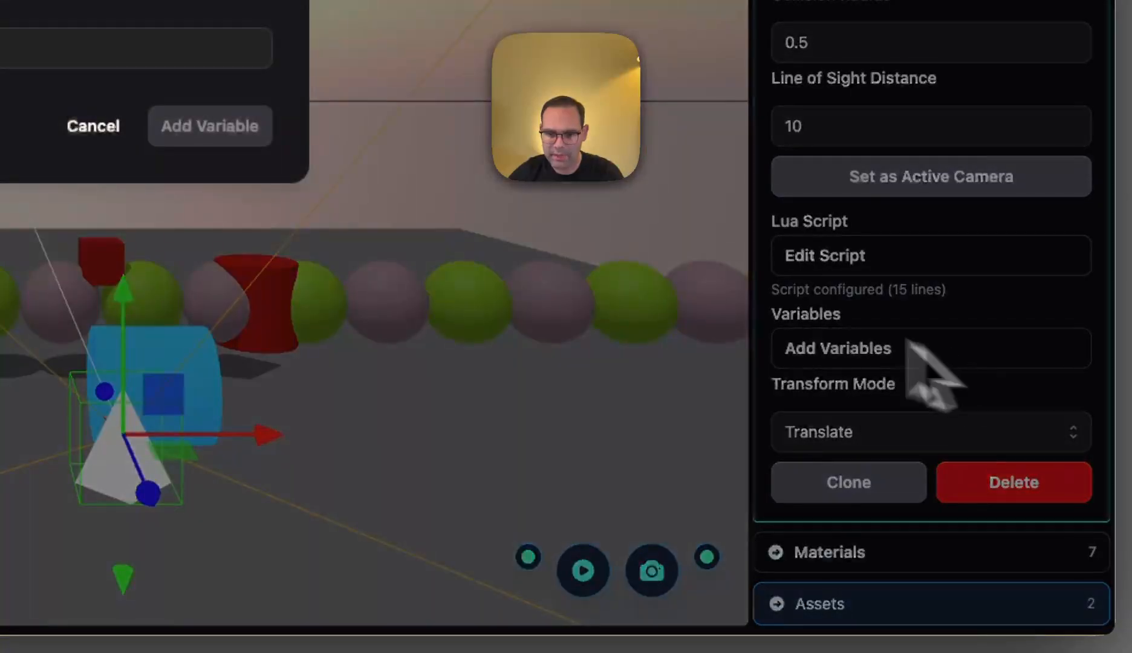
click(404, 115)
text(target)
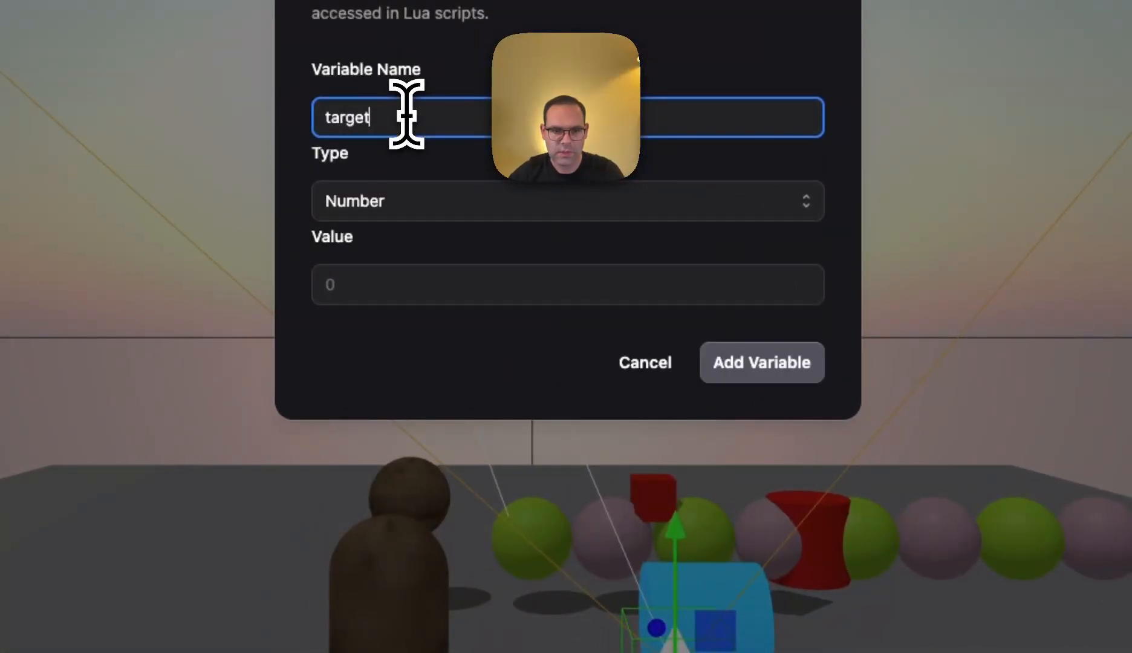
click(429, 213)
click(425, 282)
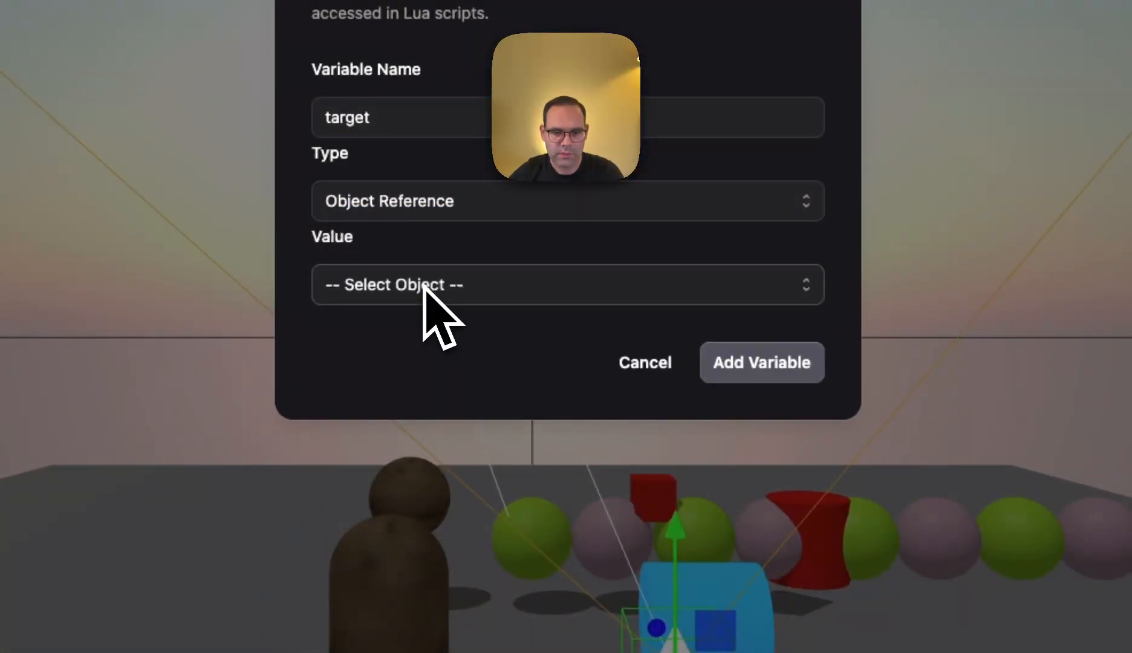
click(423, 286)
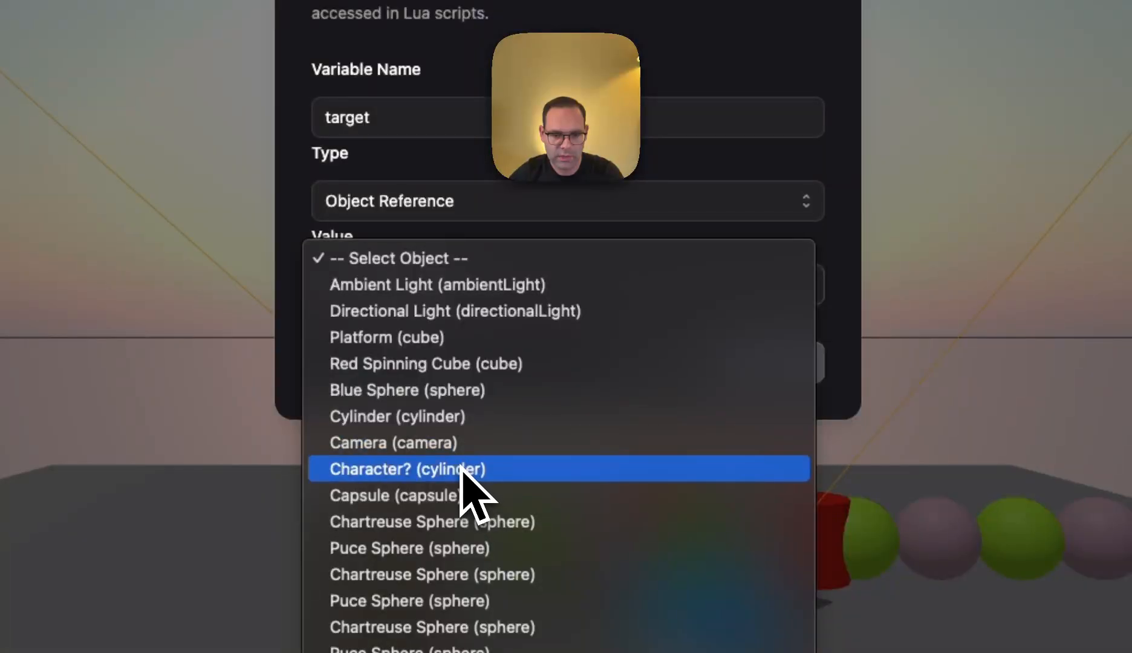
click(463, 469)
click(758, 361)
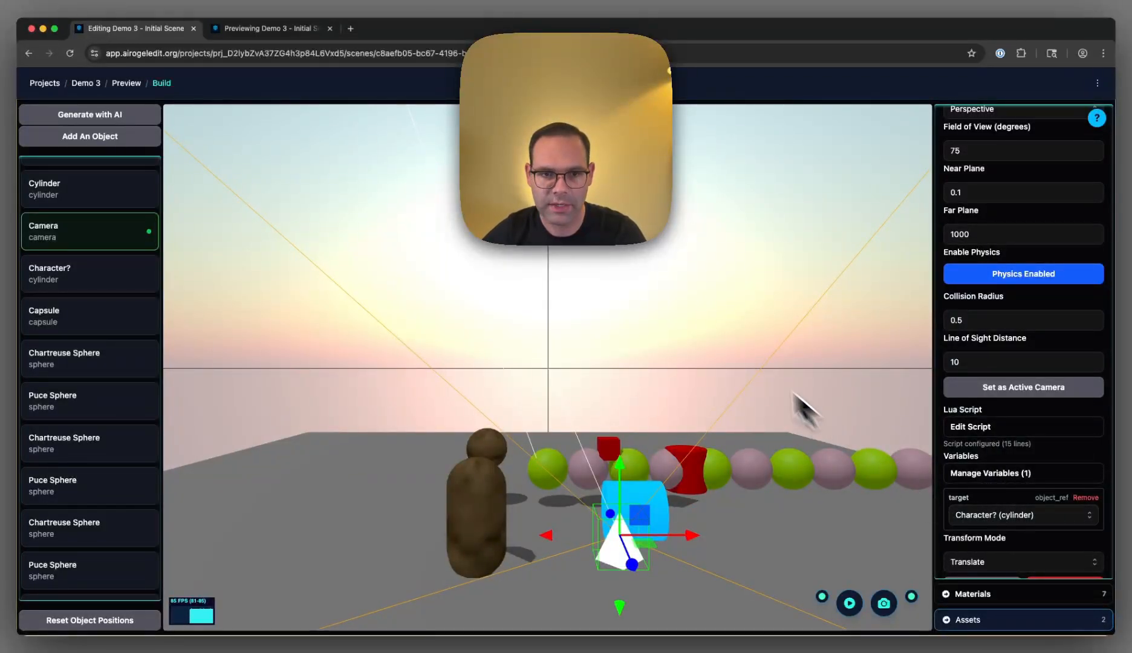
- Reload the scene preview to examine how the camera follows the blue cylinder, and return to the editor
click(279, 29)
key(super+r)
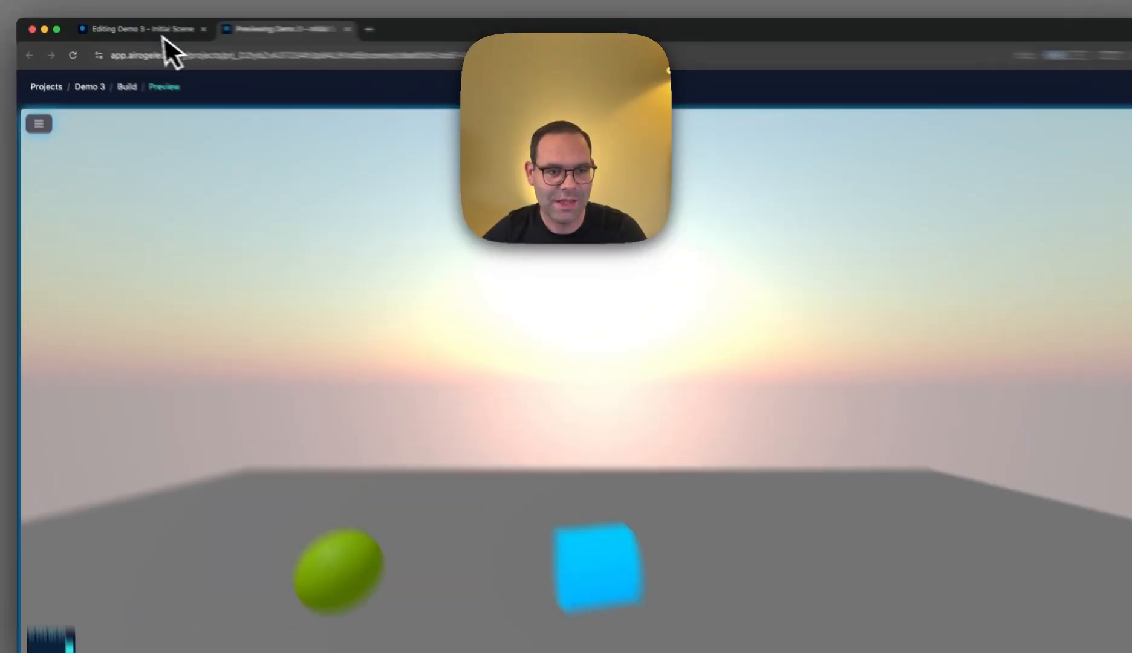
click(151, 30)
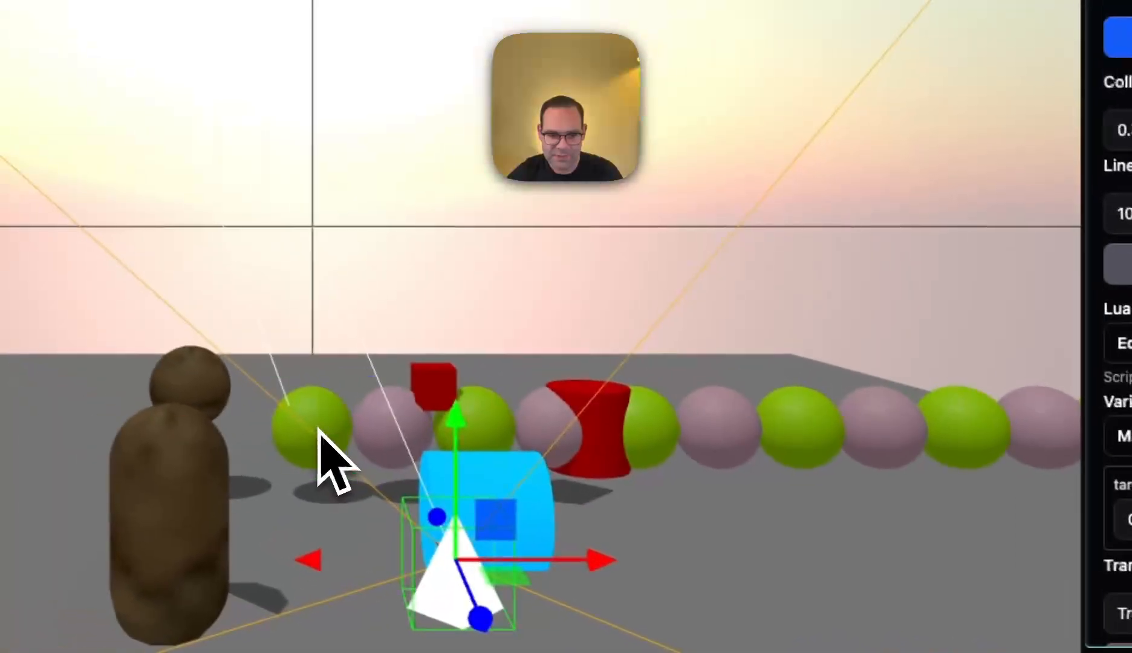
- Rename the first chartreuse sphere, beside the brown capsule, to Chartreuse Character
click(60, 332)
scroll(883, 224, up, 2)
double_click(898, 198)
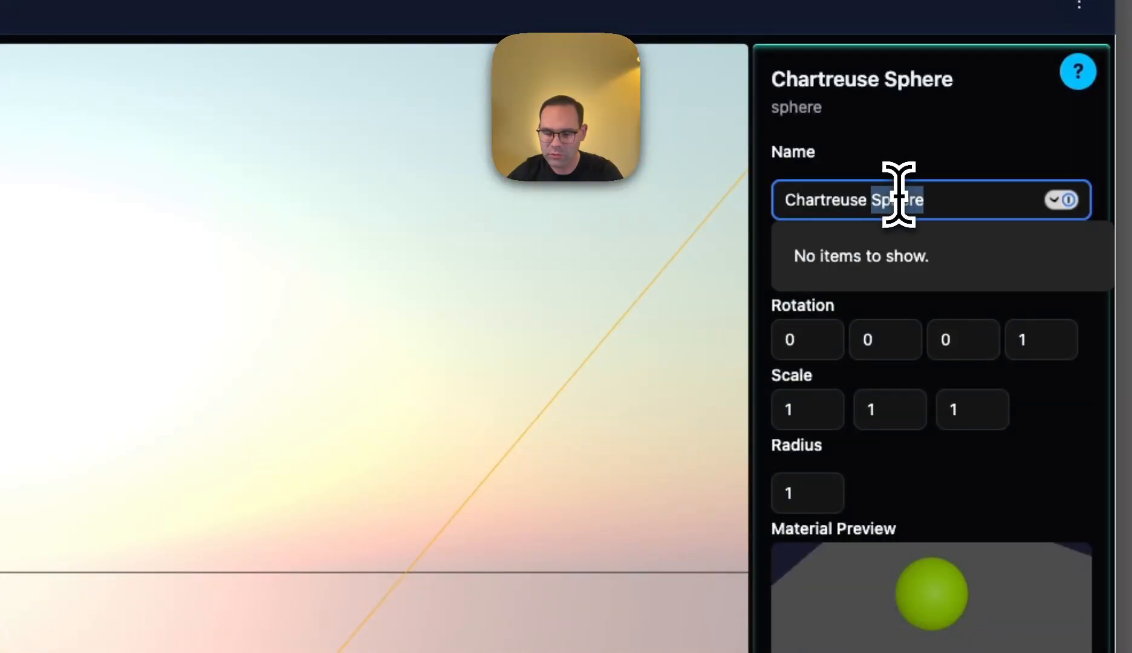
text(Char)
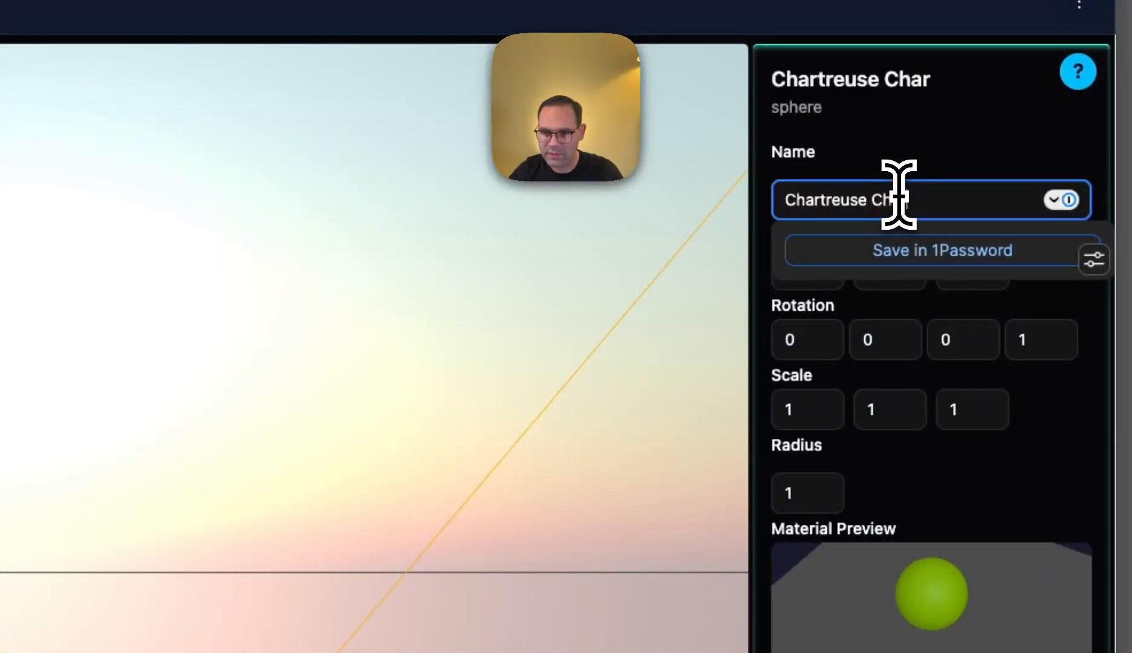
text(acter)
scroll(1027, 326, down, 2)
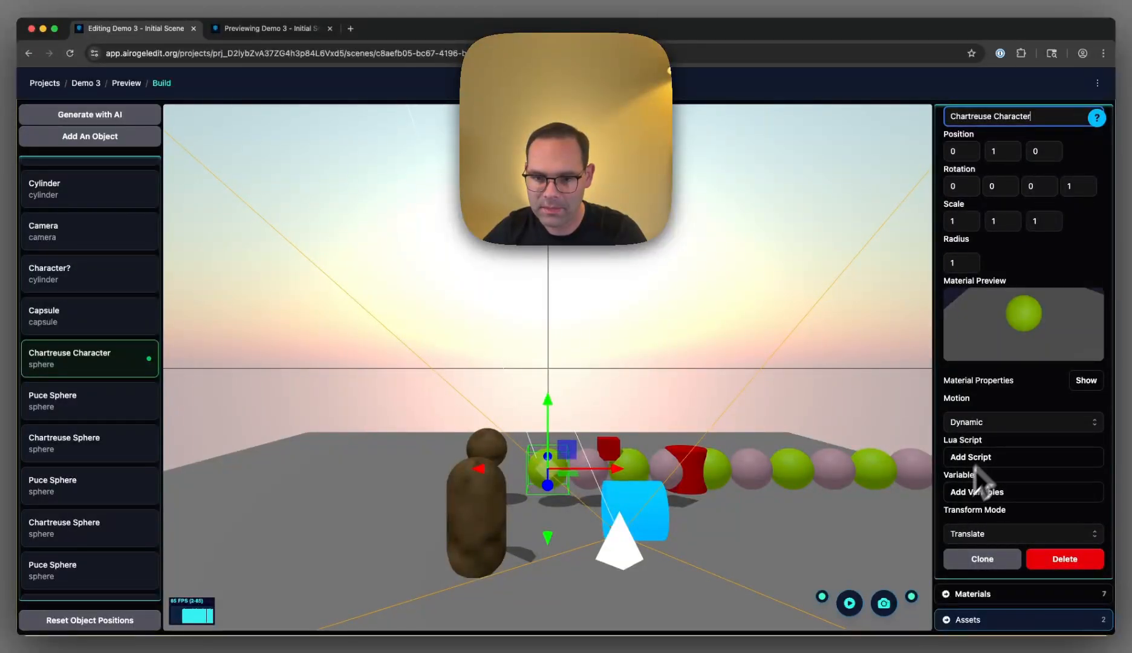
click(663, 516)
scroll(1028, 514, down, 1)
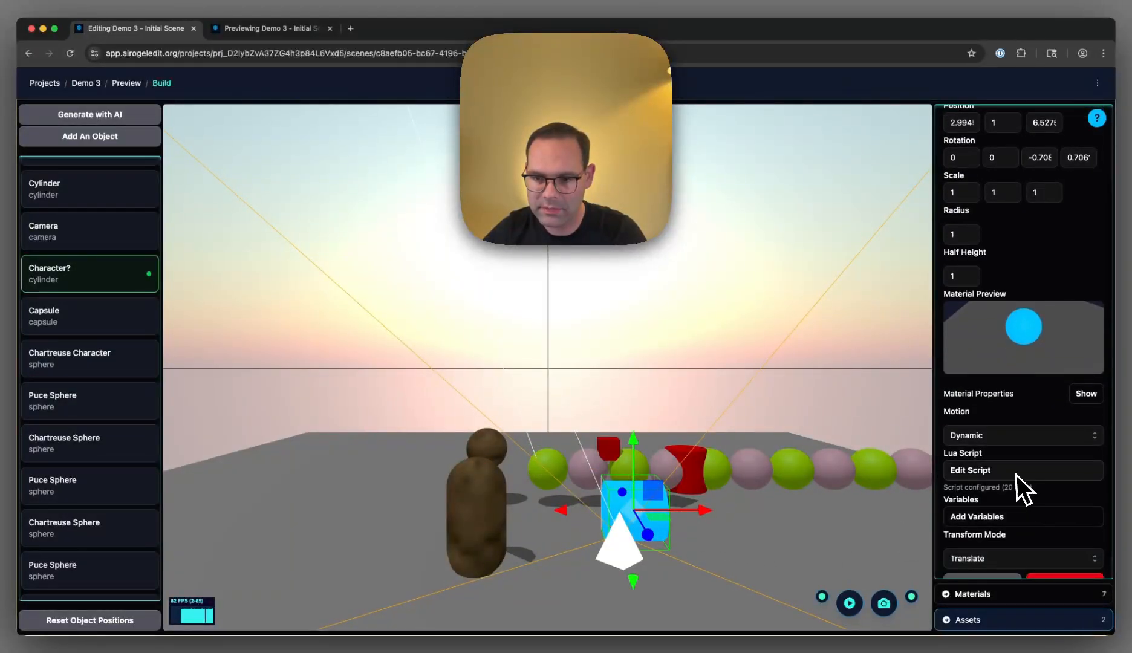
click(1016, 475)
key(super+a)
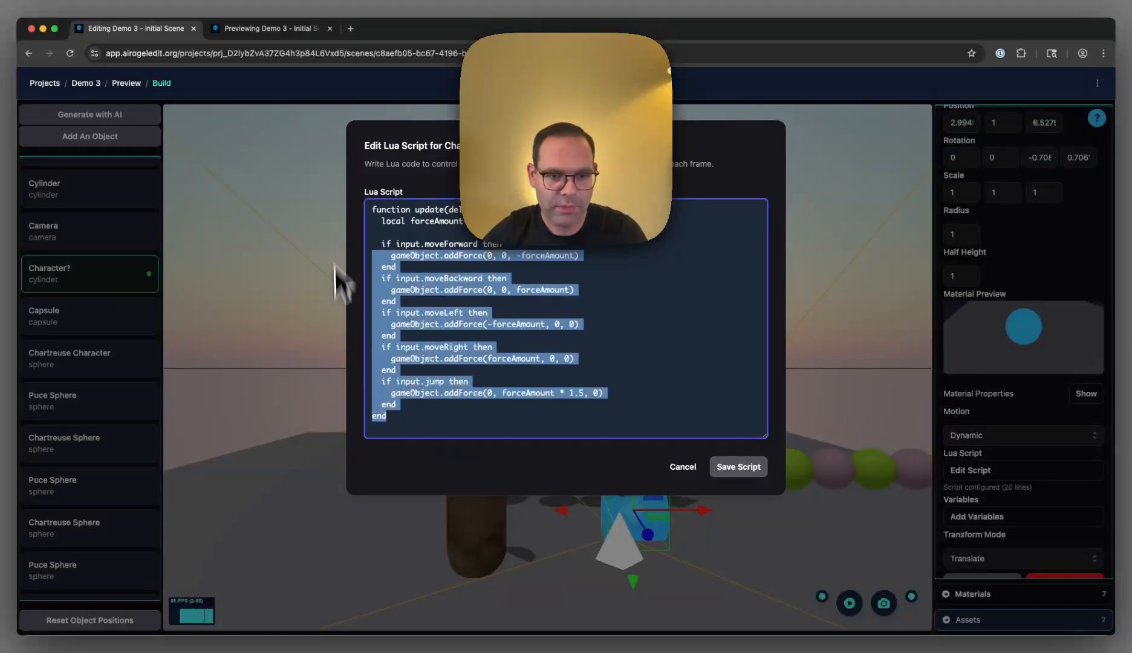
click(337, 200)
key(super+c)
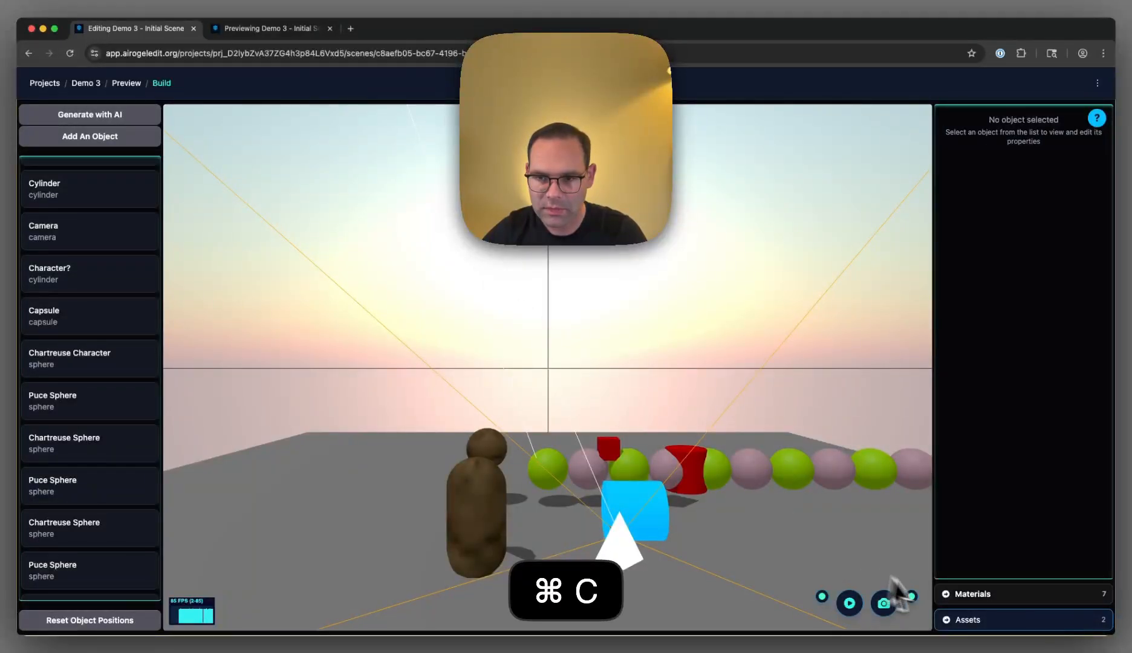
- Copy the blue cylinder's entire Lua movement script and close the script without changes
click(639, 511)
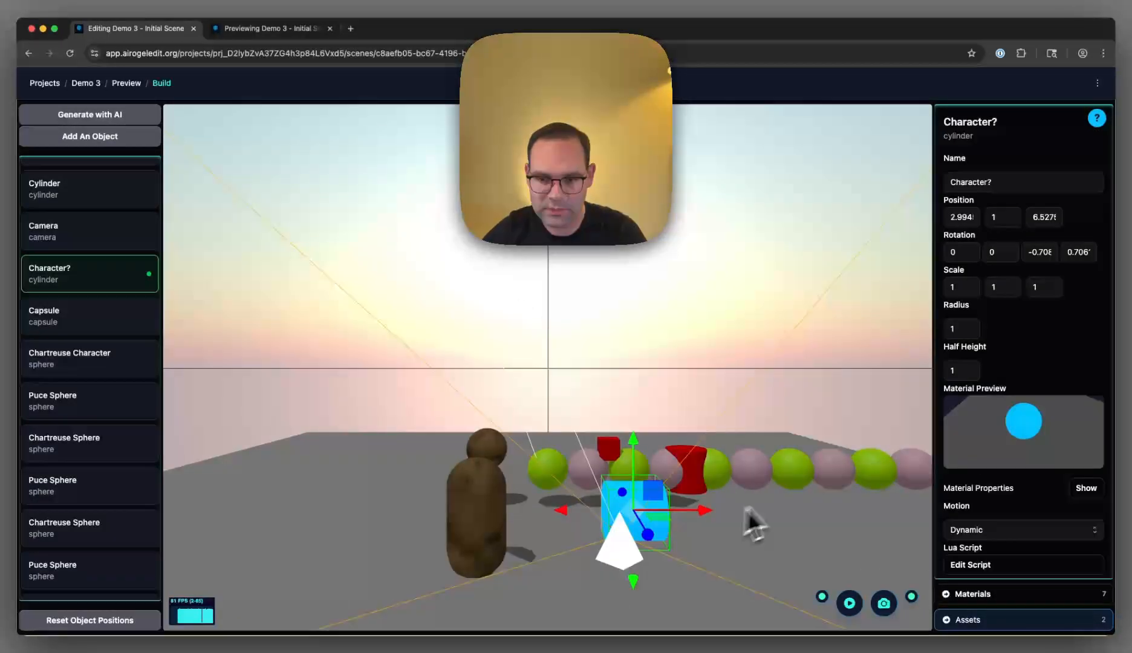
click(991, 565)
key(super+a)
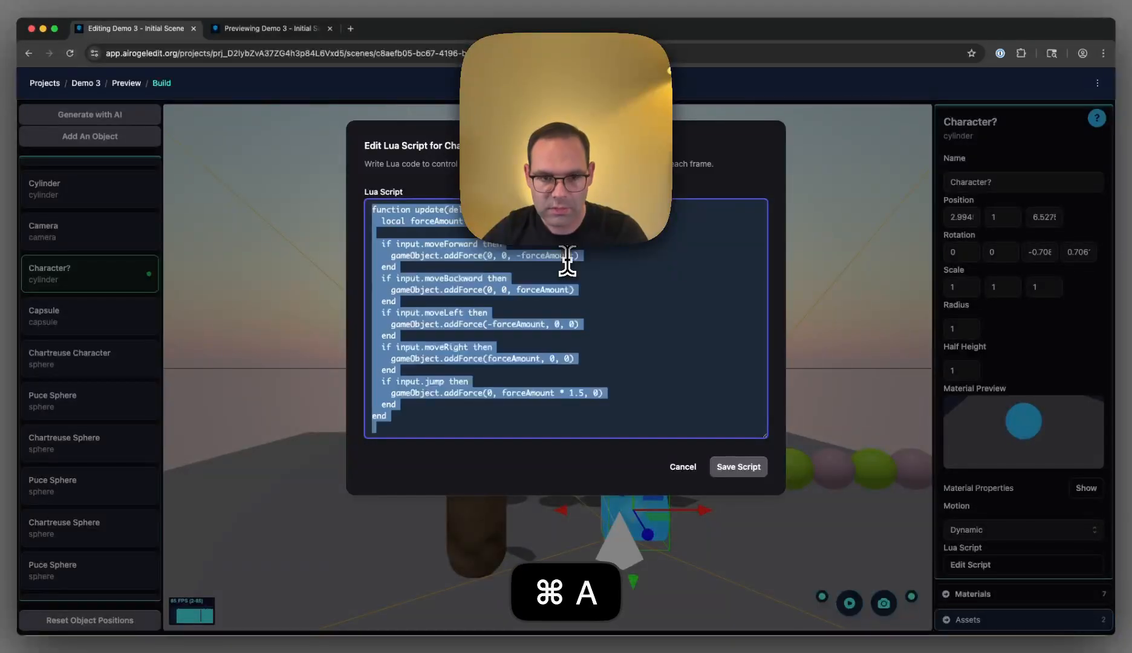
click(683, 467)
- Add the copied Lua movement script to the Chartreuse Character sphere and save it
click(544, 470)
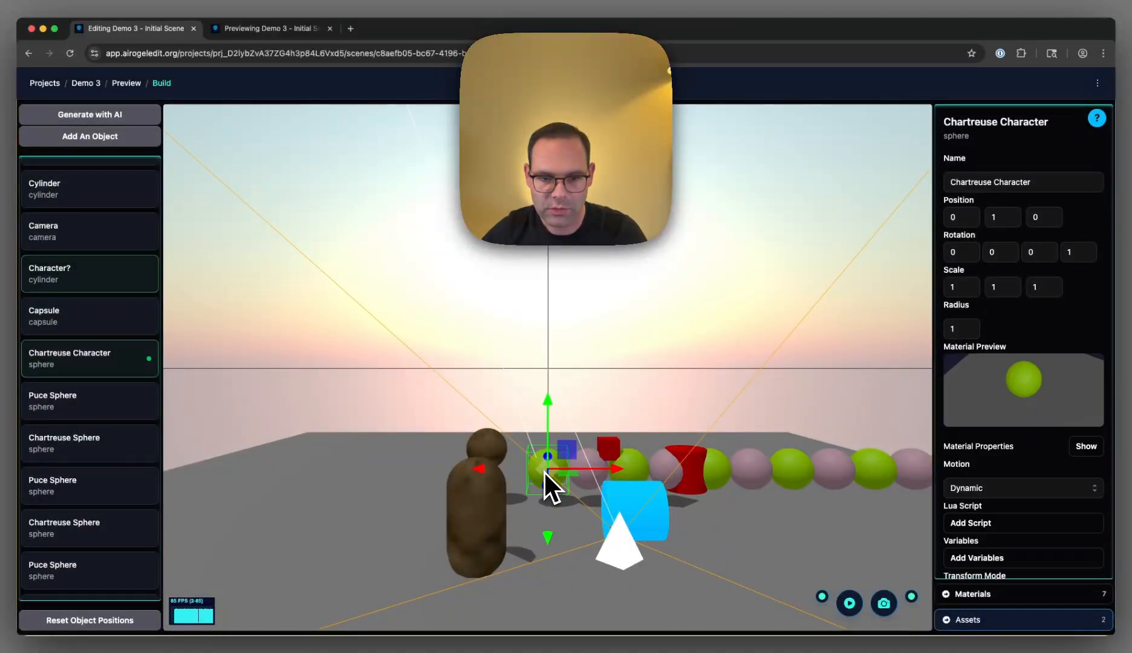
scroll(1034, 544, down, 2)
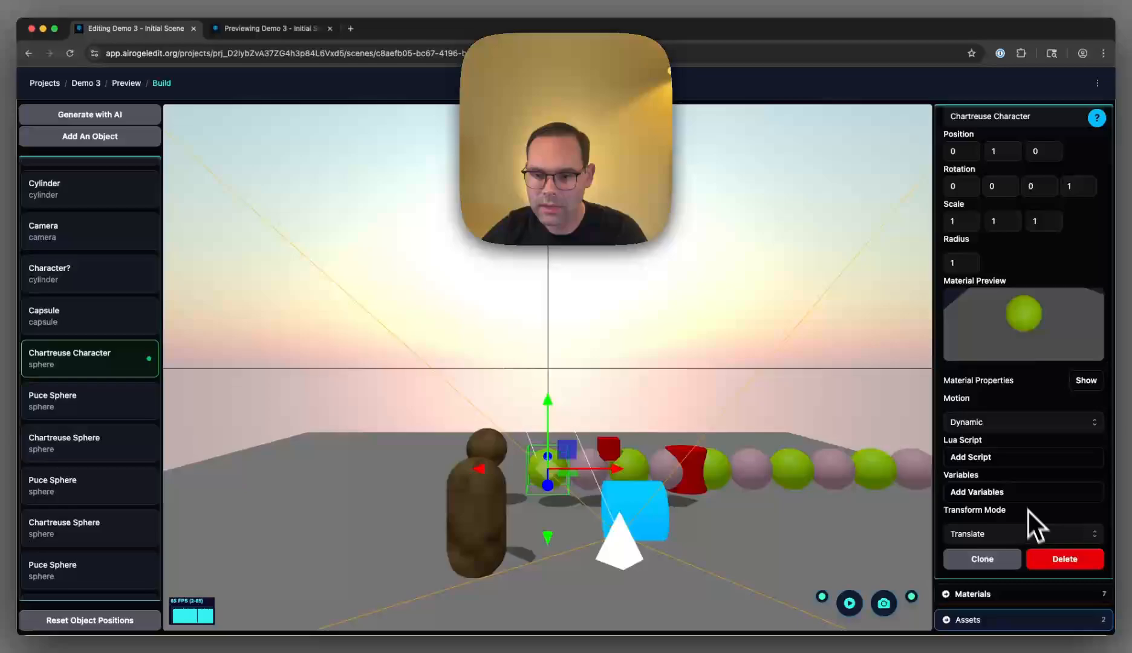
click(1011, 459)
key(super+a)
key(super+v)
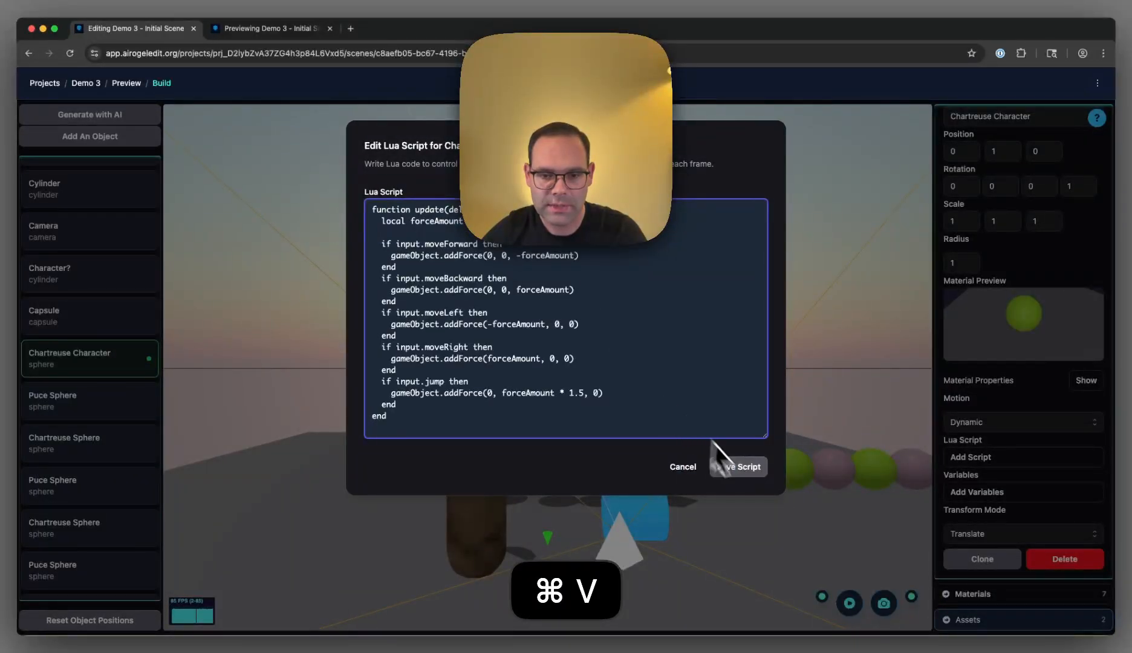
click(751, 475)
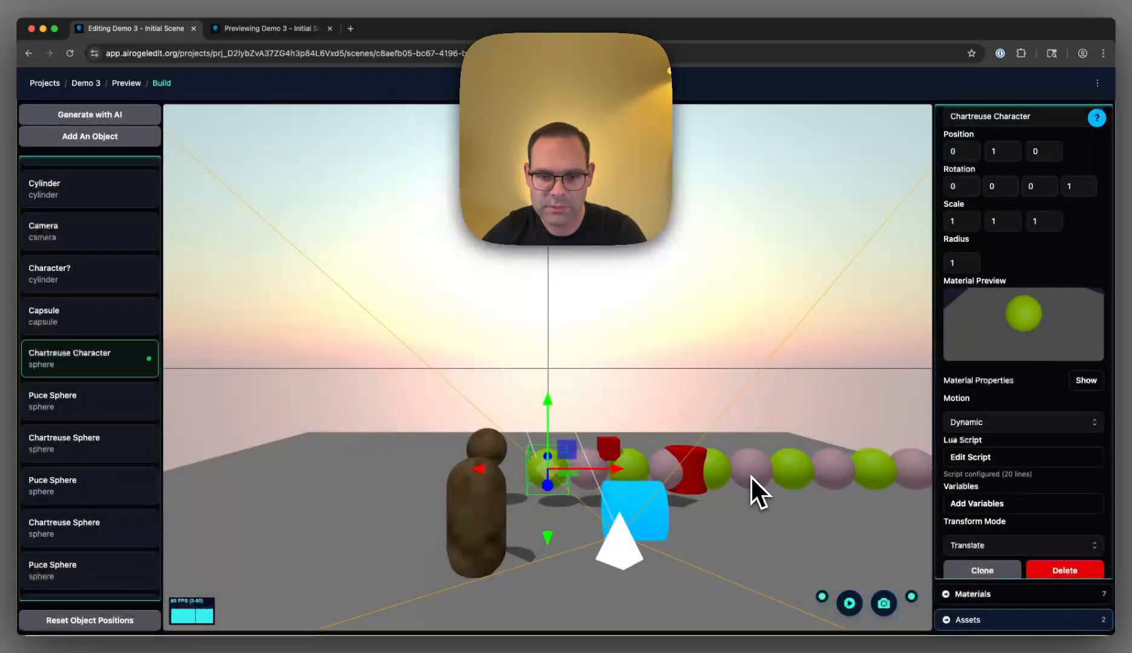
- Set the camera's target variable to Chartreuse Character (sphere)
click(626, 555)
scroll(1032, 546, down, 3)
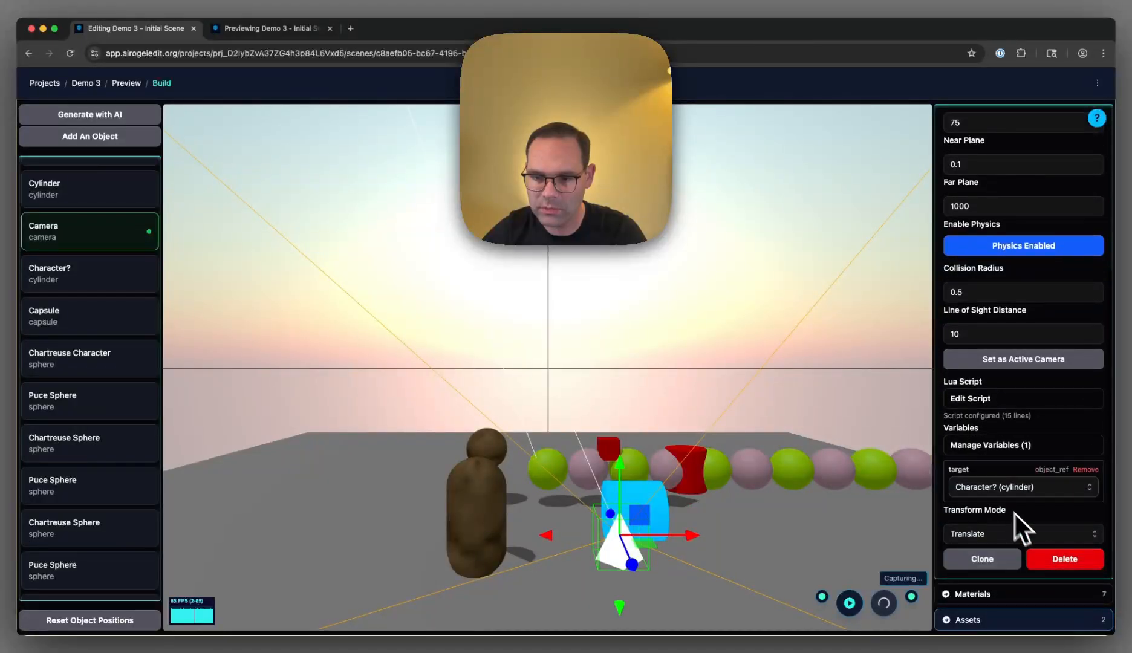
click(1001, 491)
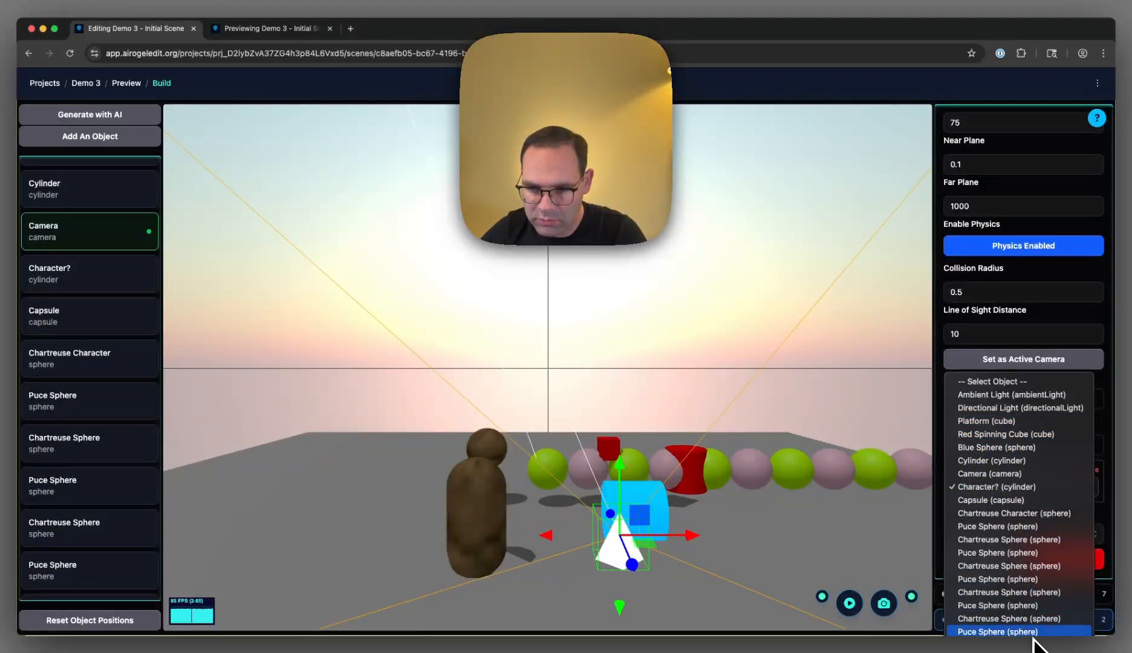
click(1029, 513)
click(774, 547)
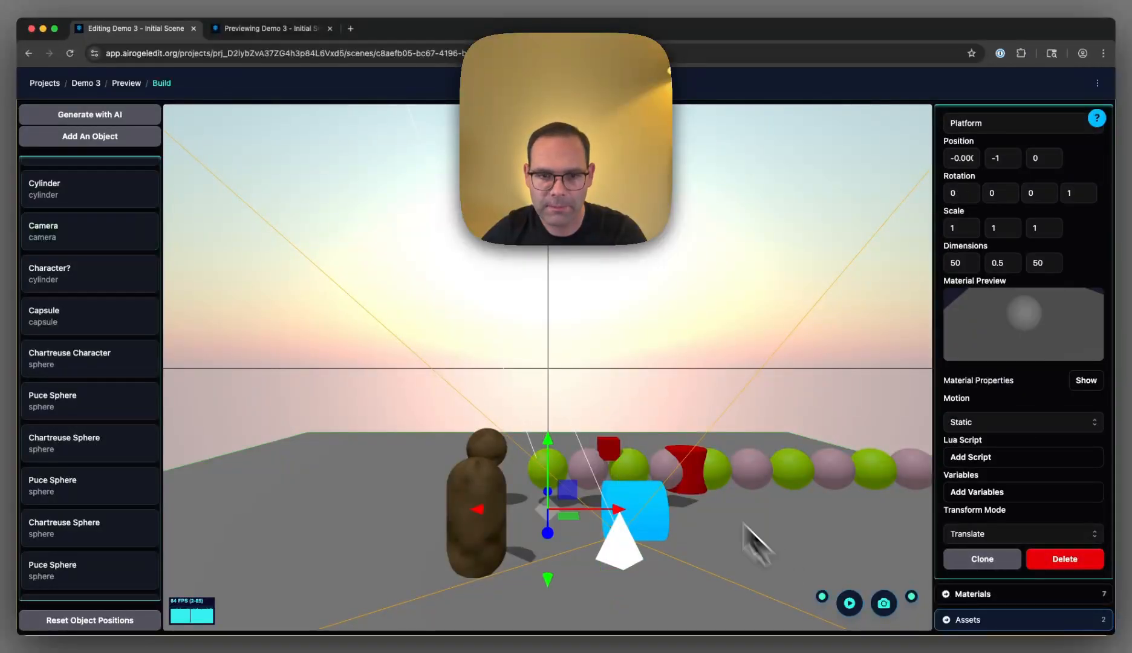
- Reload the scene preview to test the chartreuse sphere's movement with the following camera, and return to the editor
click(254, 28)
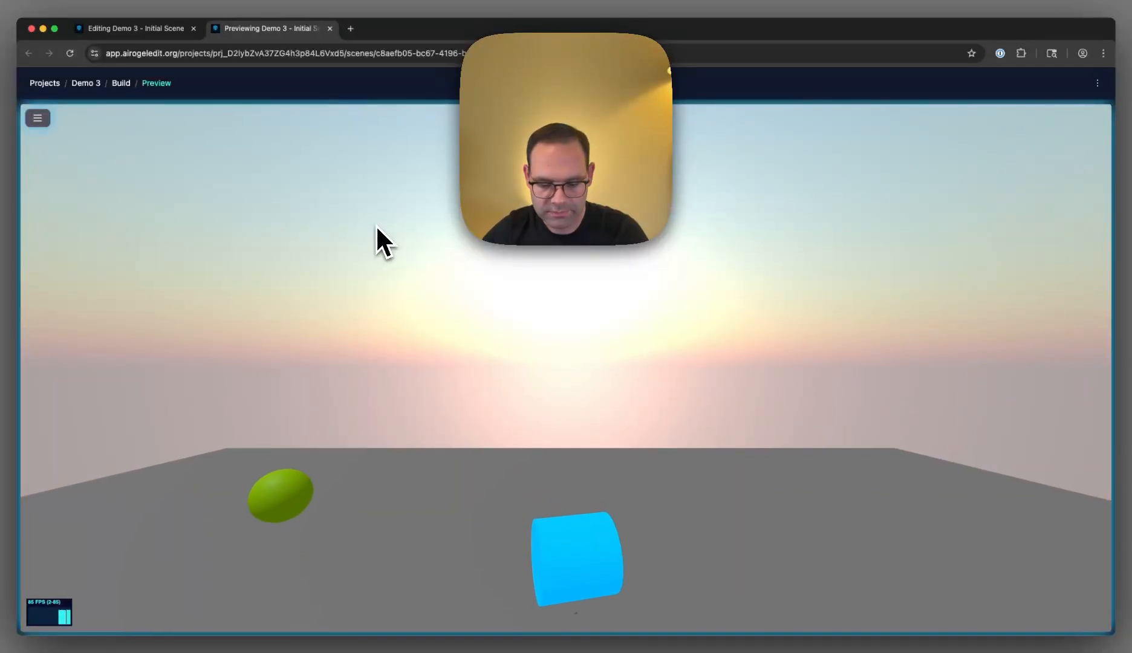
key(super+r)
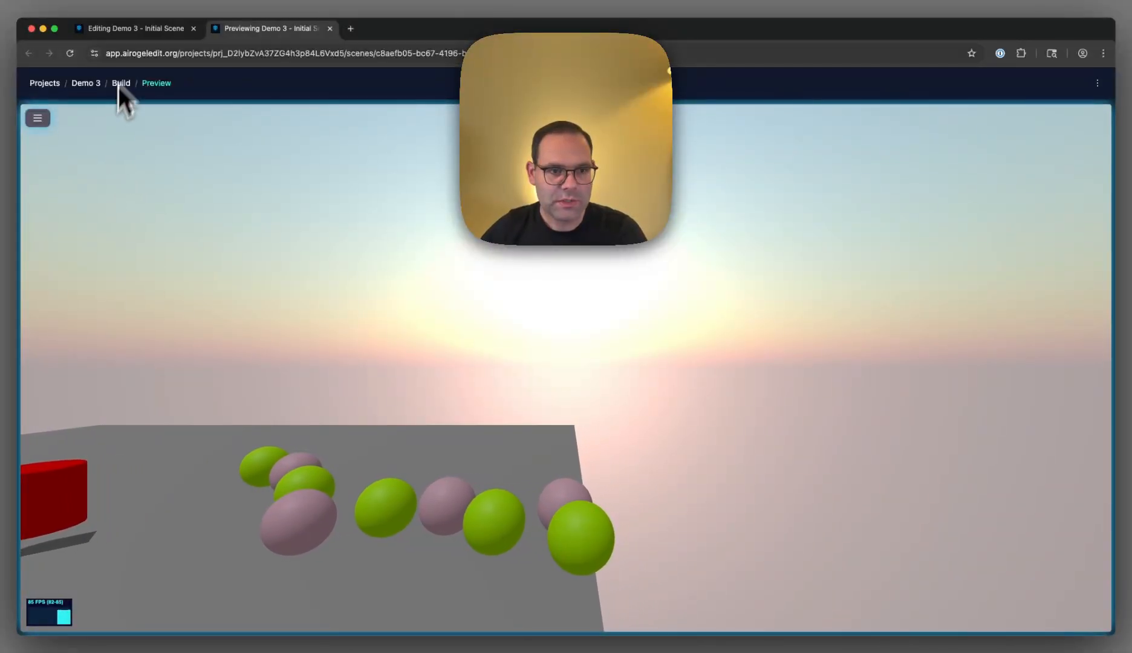
click(130, 28)
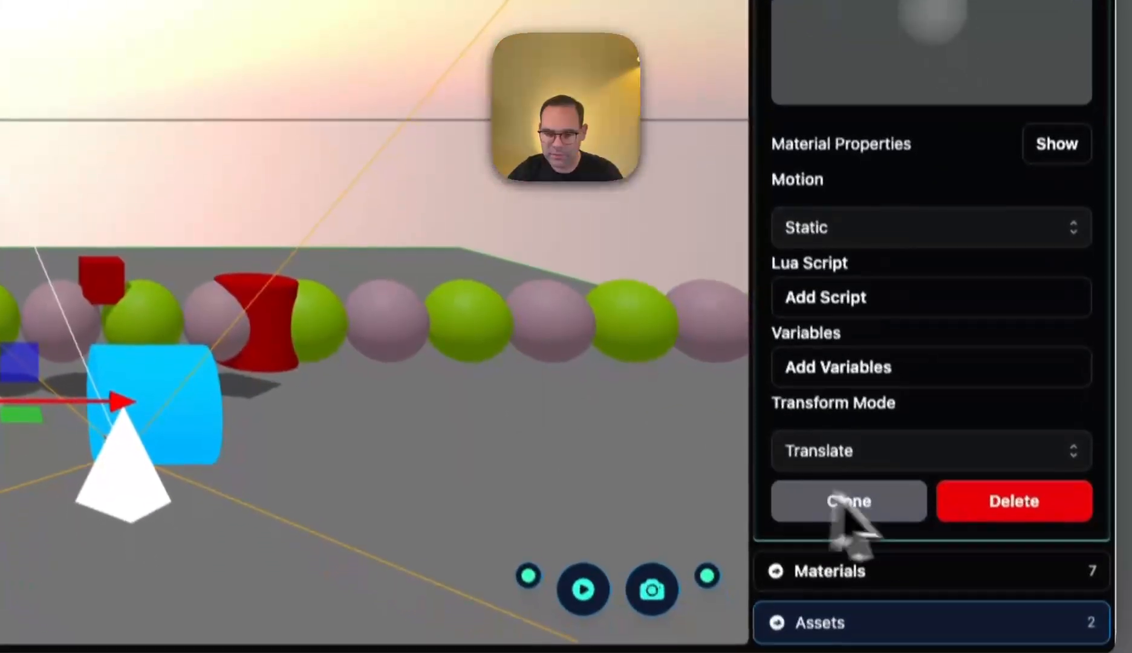
- Open the Chartreuse material from the material library for editing and rename it as Dark Green
click(901, 575)
scroll(532, 496, down, 10)
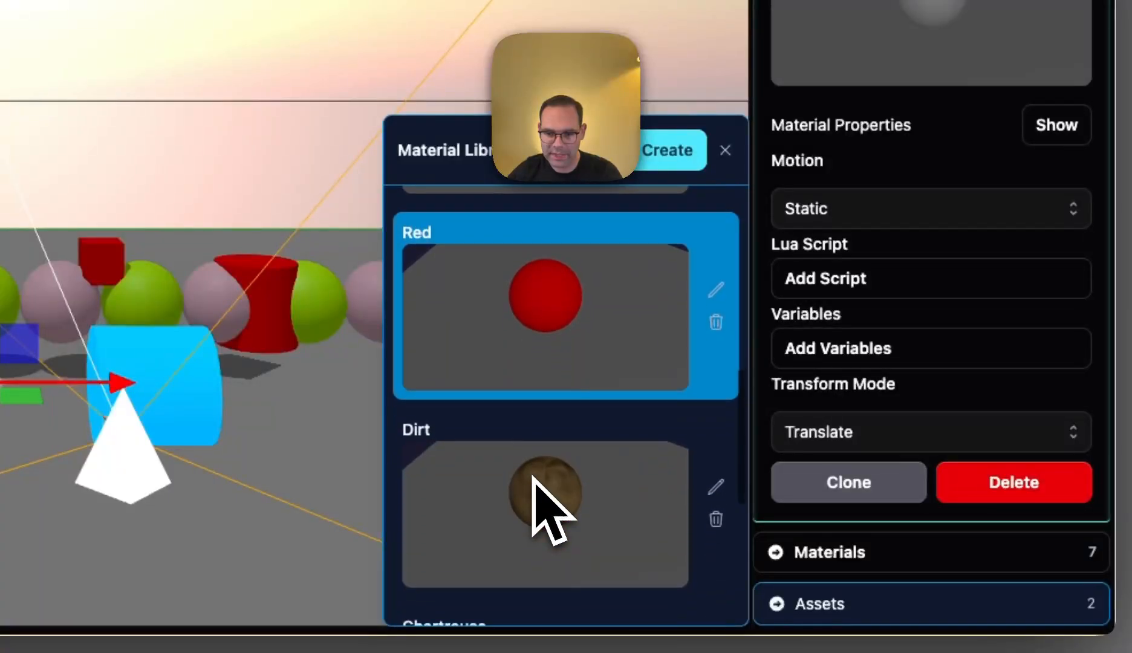
scroll(531, 494, down, 6)
click(581, 373)
click(719, 311)
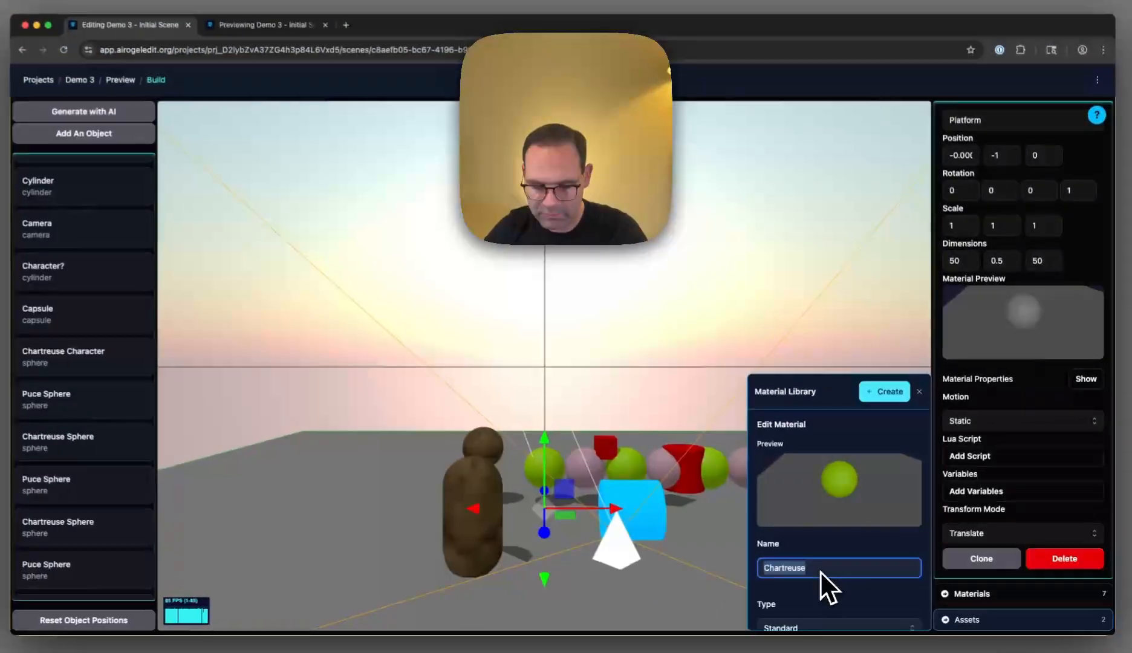
text(Dark Gre)
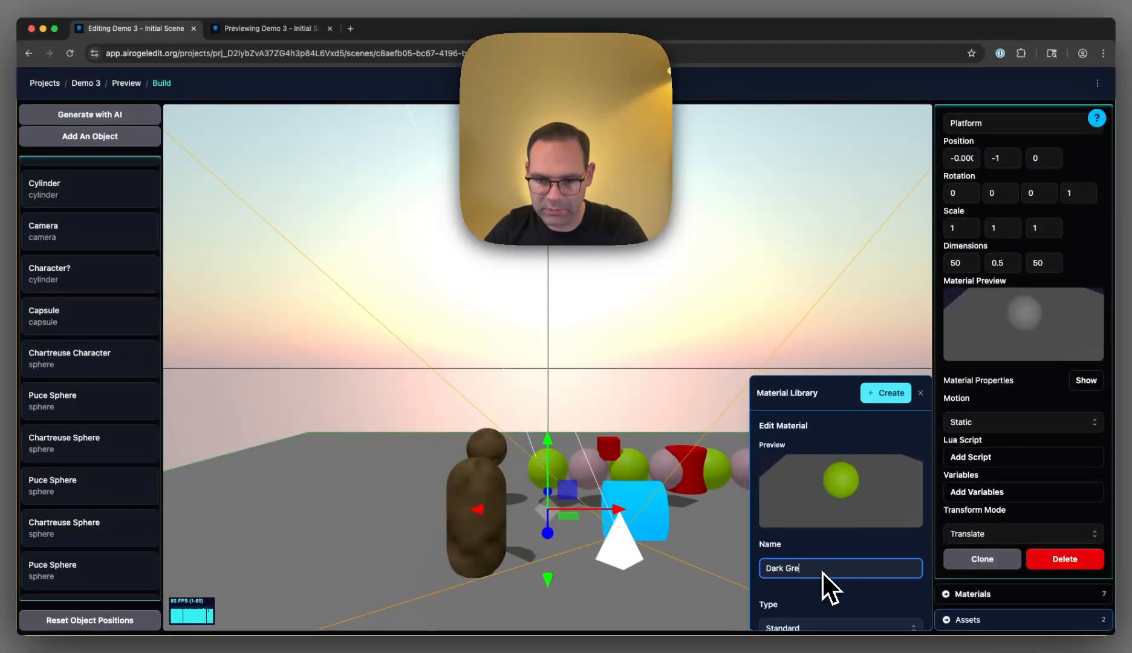
text(en)
- Set the material's color to a muted dark green, about 0.27, 0.43, 0.12, save it, and close the material library
scroll(822, 573, down, 2)
click(777, 585)
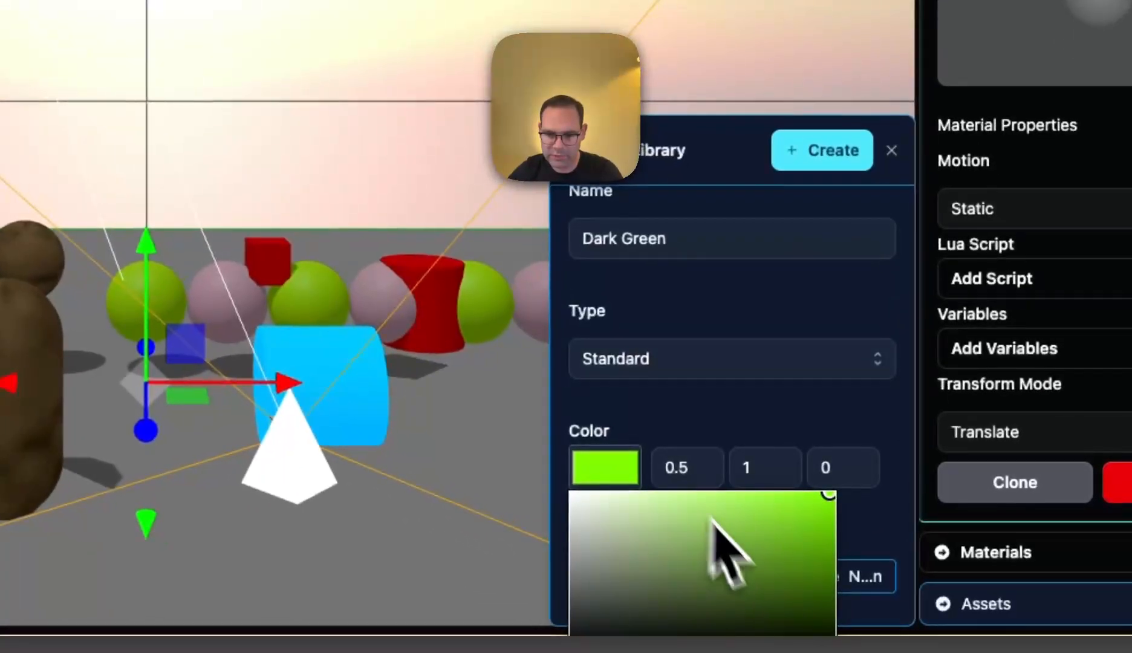
drag(833, 511, 753, 583)
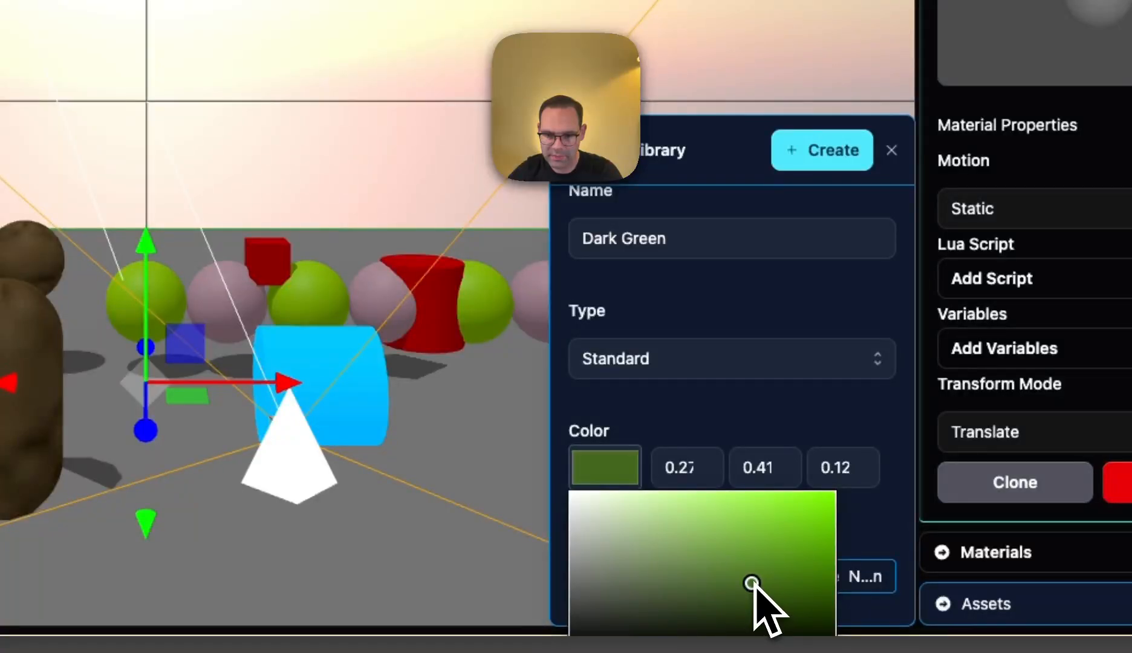
click(759, 436)
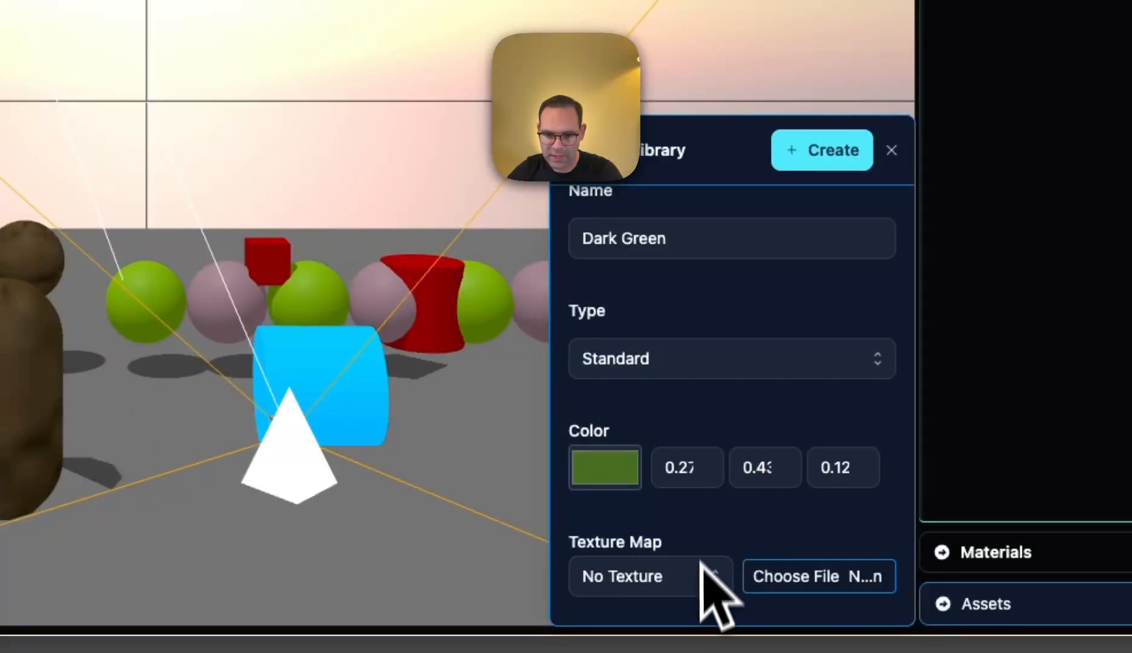
scroll(695, 584, down, 5)
click(665, 584)
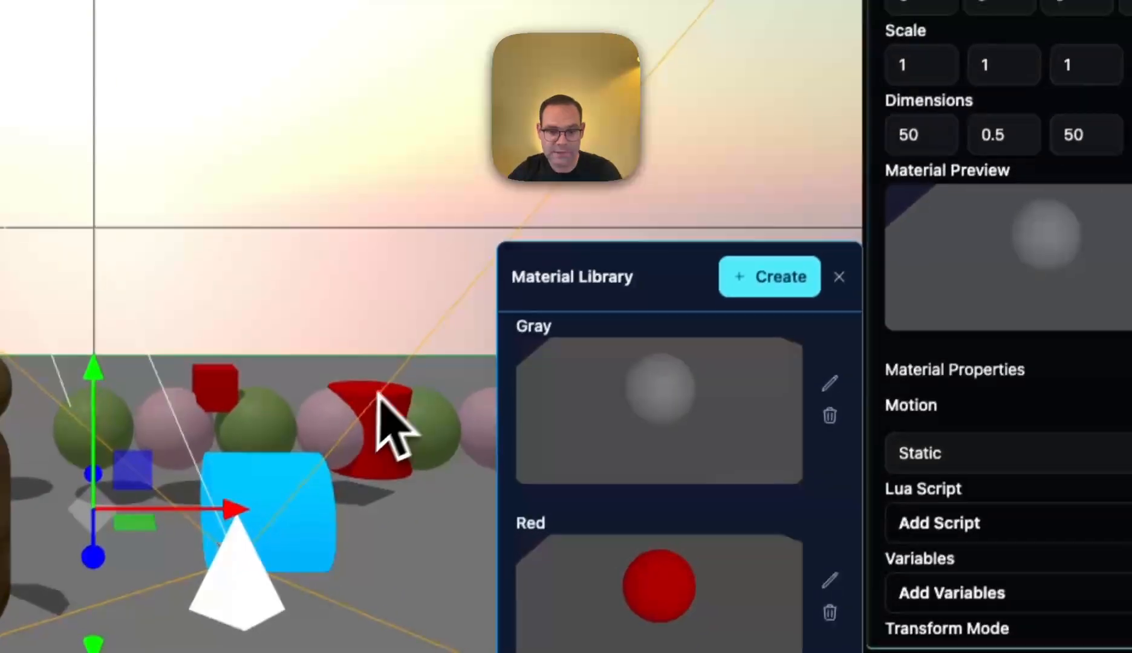
click(665, 239)
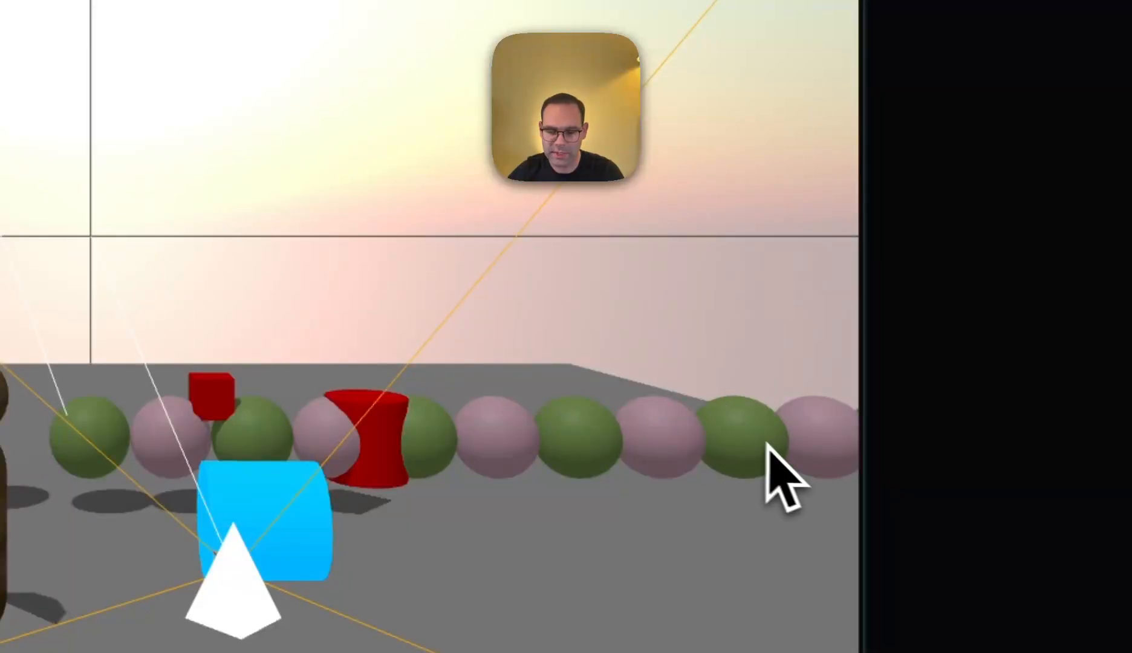